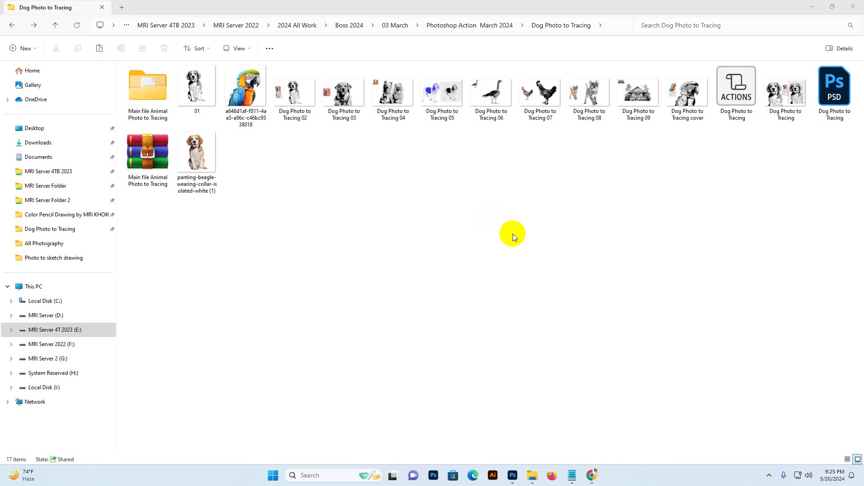
# - Open image 01 and browse forward through the folder's tracing samples up to the original beagle photo
pyautogui.click(206, 91)
pyautogui.doubleClick(206, 91)
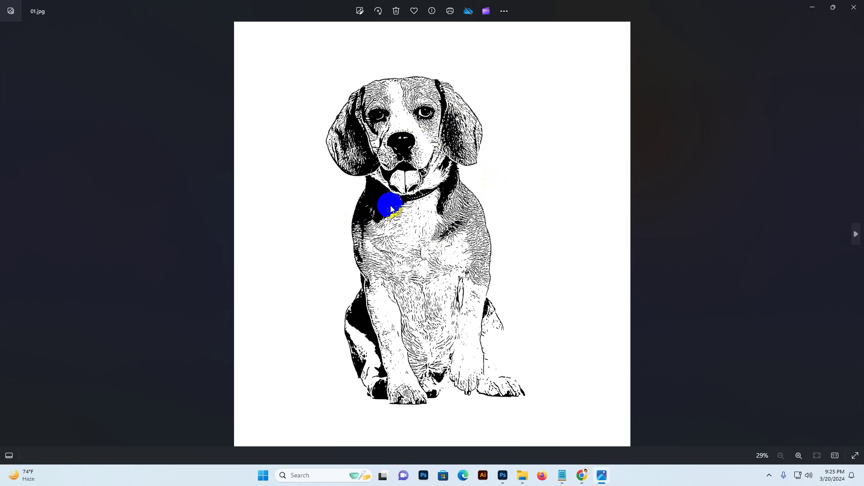
pyautogui.press('Right')
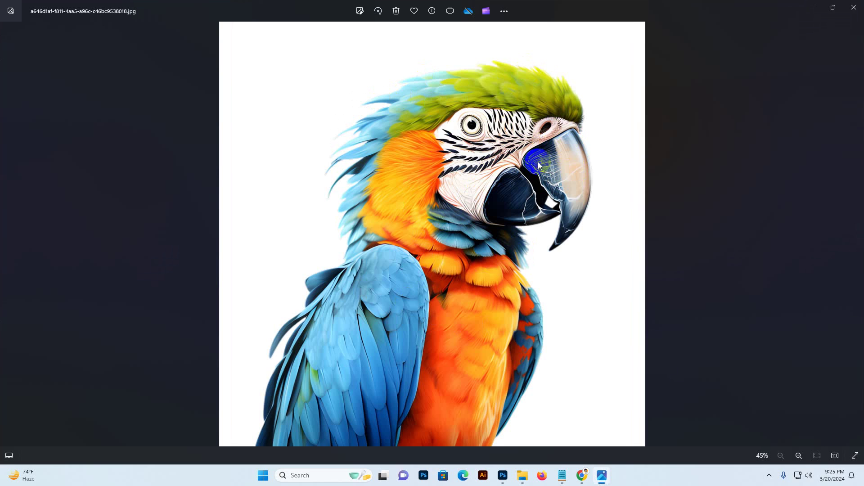
pyautogui.press('Right')
pyautogui.press('Right')
pyautogui.press('Right')
pyautogui.press('Right')
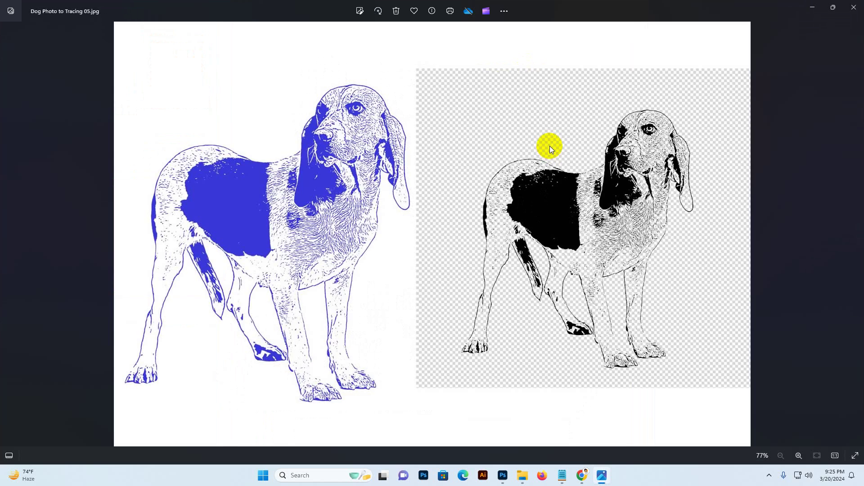
pyautogui.scroll(-4, 550, 146)
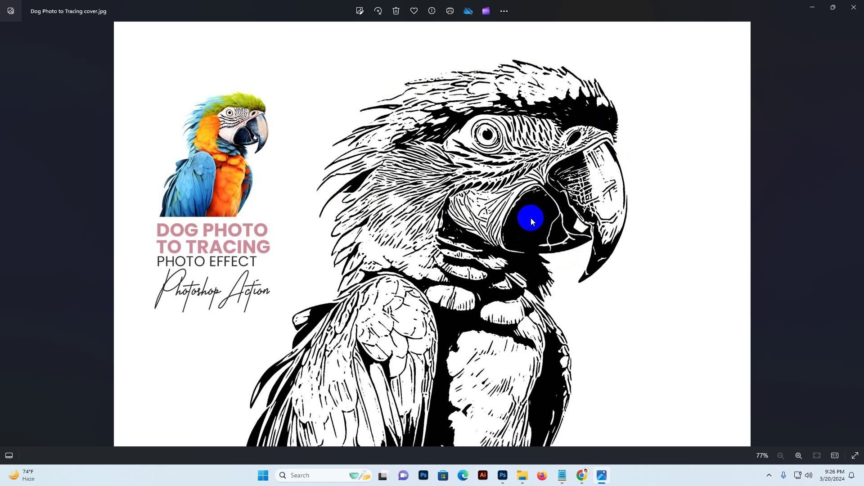
pyautogui.press('Right')
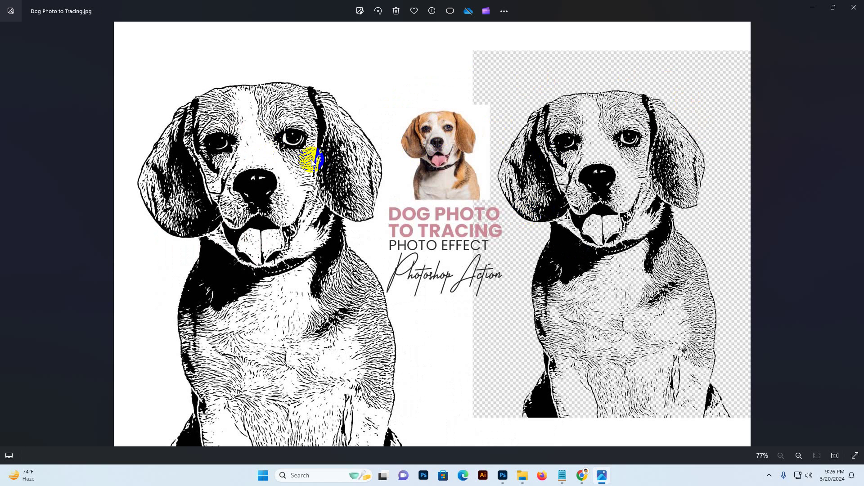
pyautogui.click(691, 138)
pyautogui.press('Right')
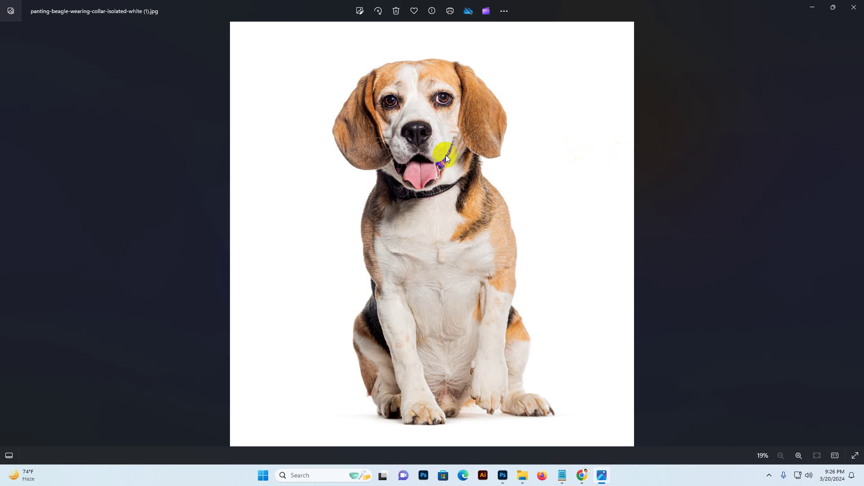
# - Compare the beagle photo with its tracing, browse back through the samples to image 01, and close the viewer
pyautogui.press('Left')
pyautogui.press('Right')
pyautogui.press('Left')
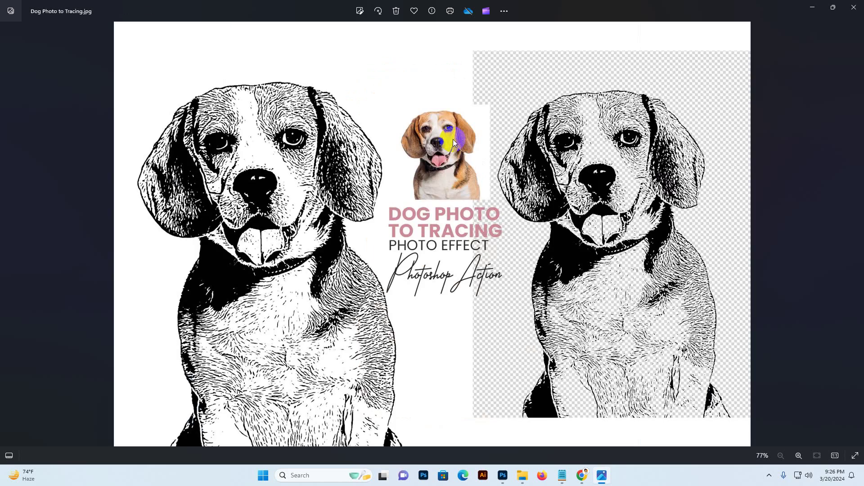
pyautogui.press('Left')
pyautogui.press('Left')
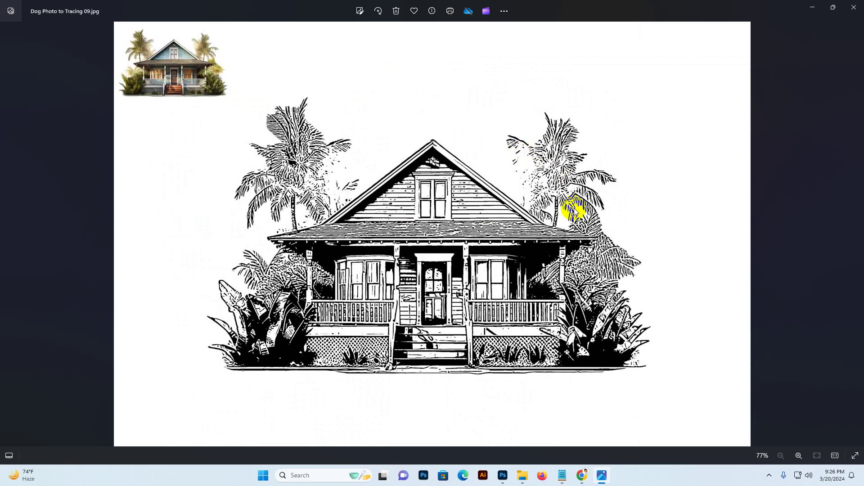
pyautogui.press('Left')
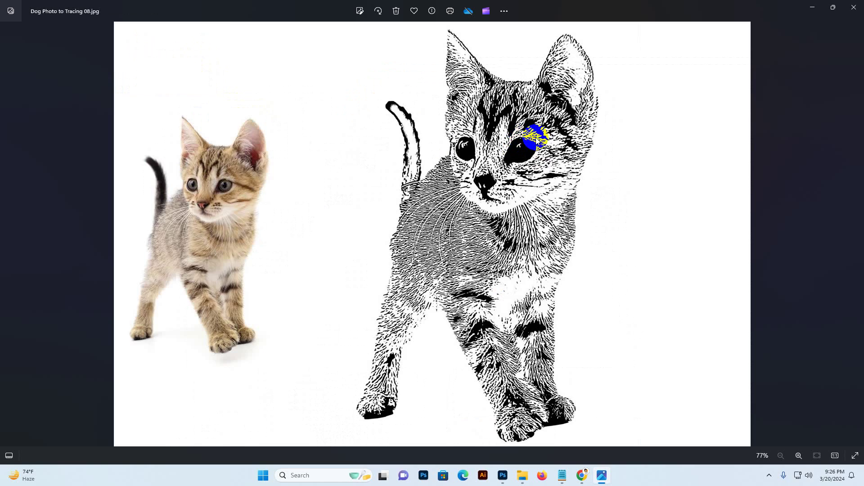
pyautogui.press('Left')
pyautogui.press('Left')
pyautogui.press('Left')
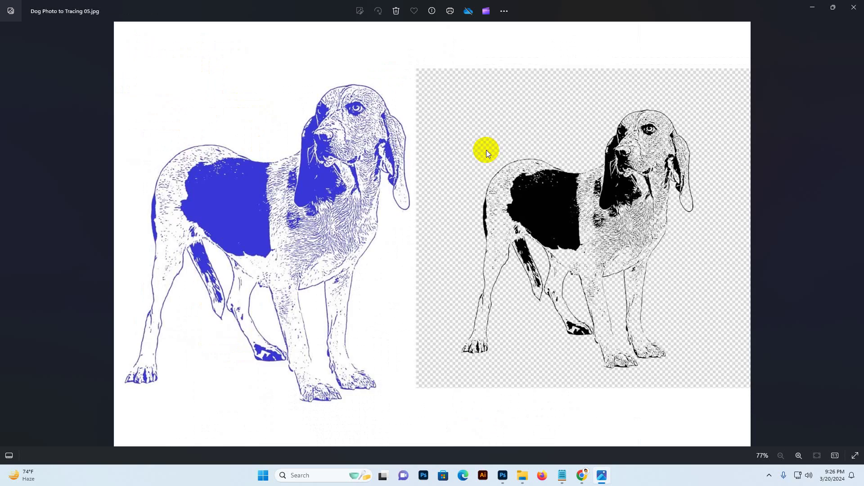
pyautogui.press('Left')
pyautogui.press('Left')
pyautogui.press('Left')
pyautogui.press('Left')
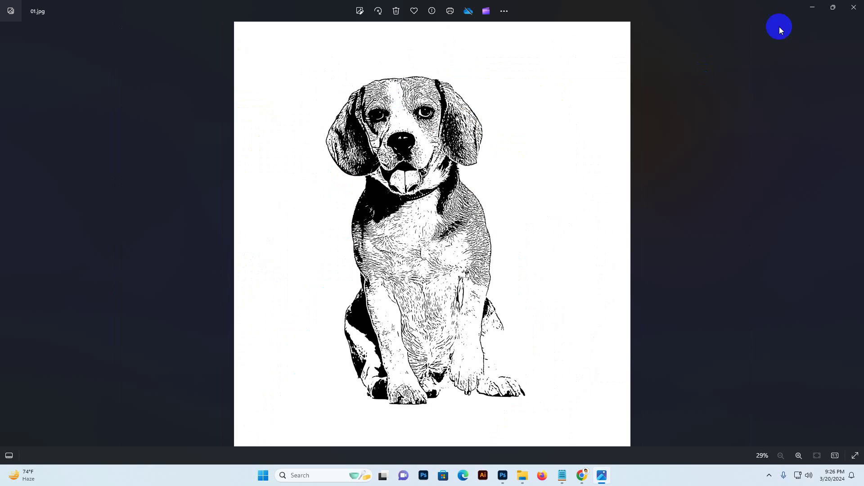
pyautogui.click(854, 7)
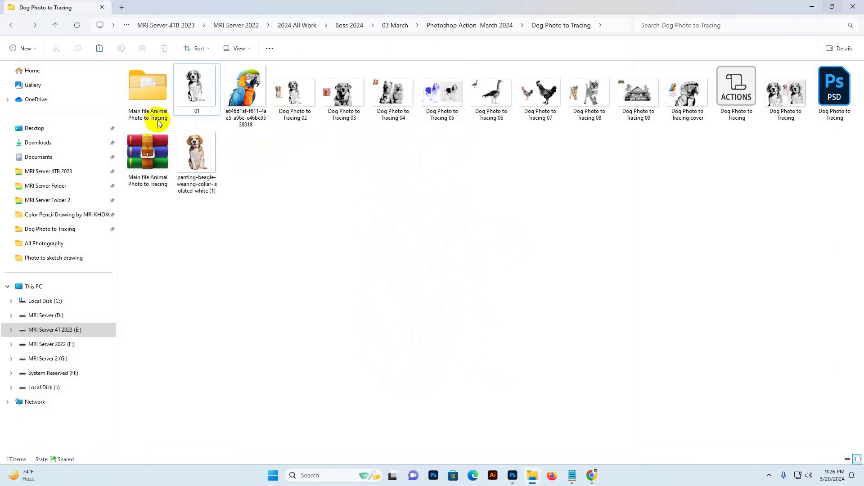
# - Open the Main file Animal Photo to Tracing folder and view its Support preview all image
pyautogui.hotkey('ctrl', 'a')
pyautogui.press('Delete')
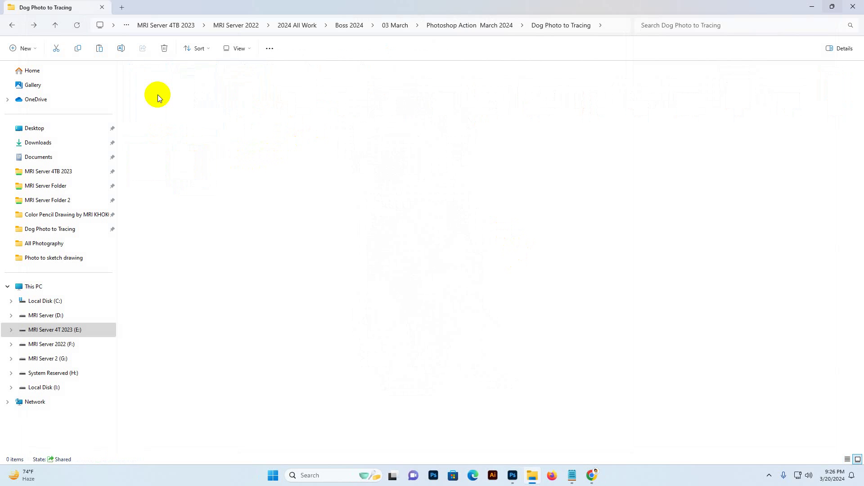
pyautogui.click(151, 103)
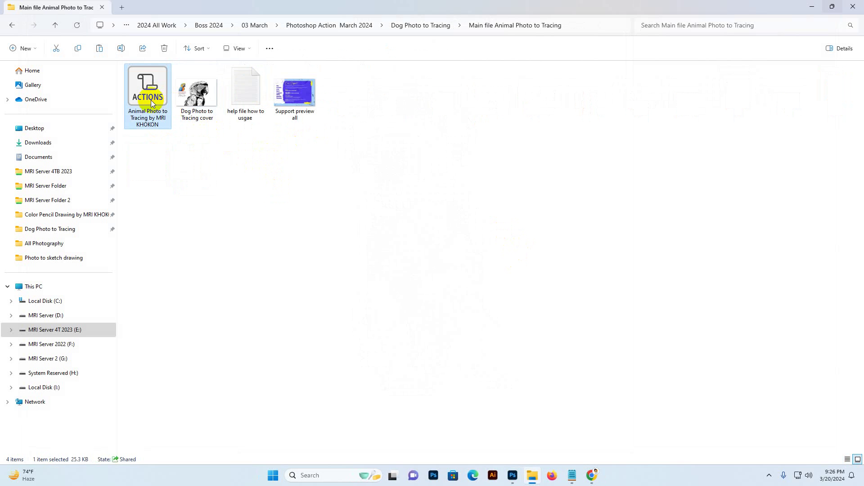
pyautogui.click(217, 95)
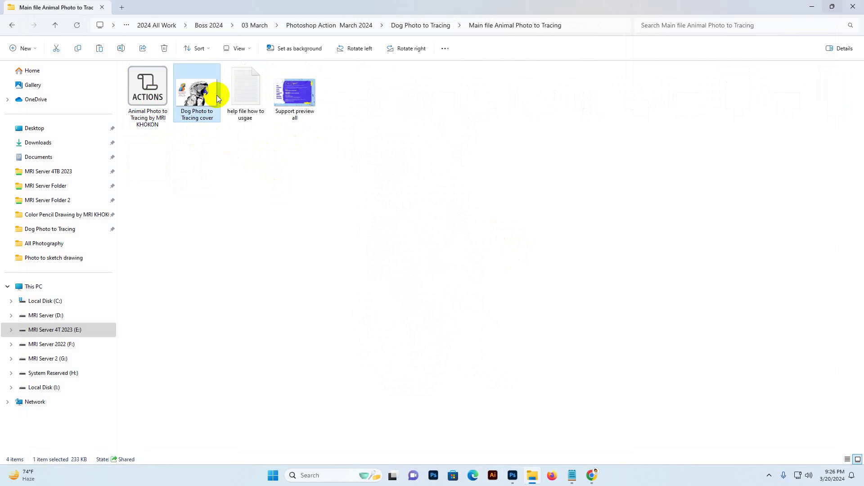
pyautogui.click(250, 94)
pyautogui.doubleClick(299, 99)
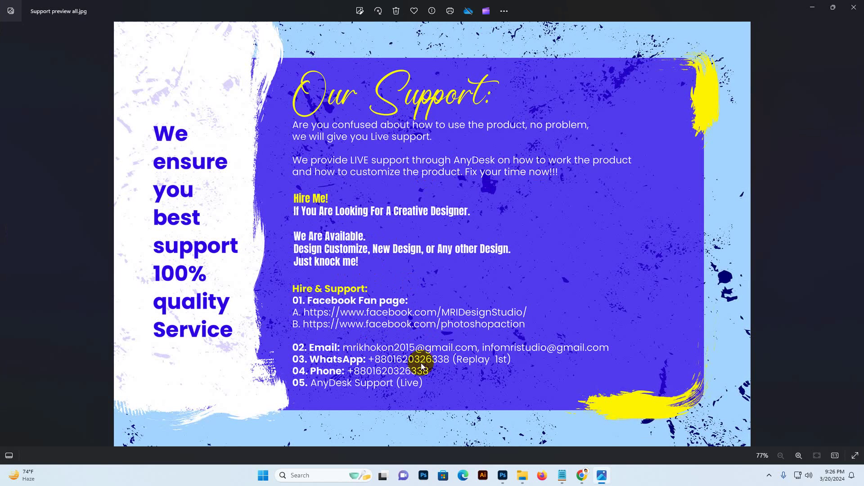
pyautogui.click(853, 2)
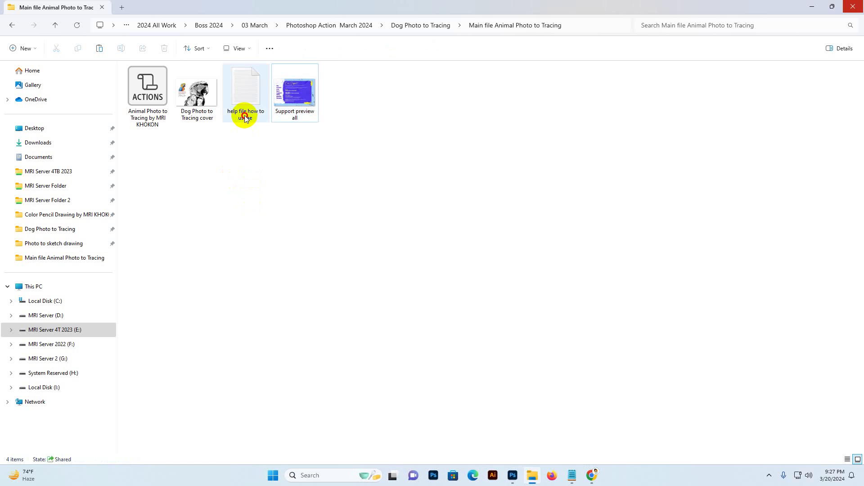
# - Read the support details and usage instructions in the help file how to usgae, and close the file
pyautogui.doubleClick(245, 95)
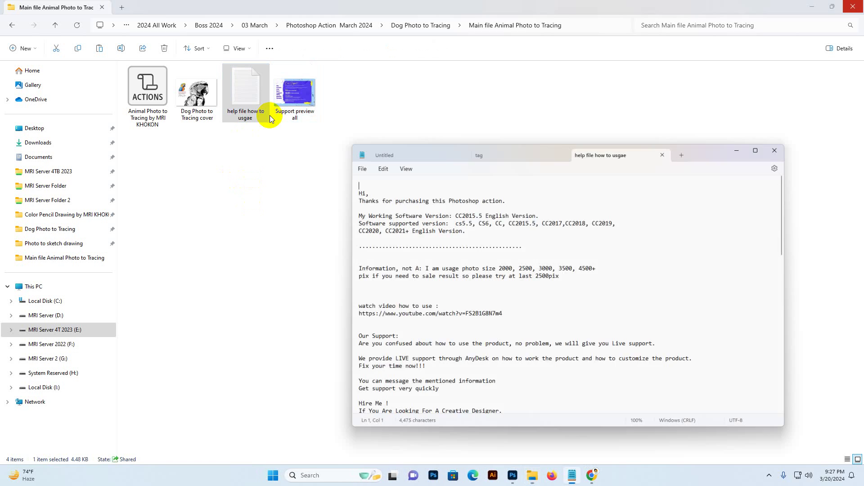
pyautogui.scroll(-4, 477, 277)
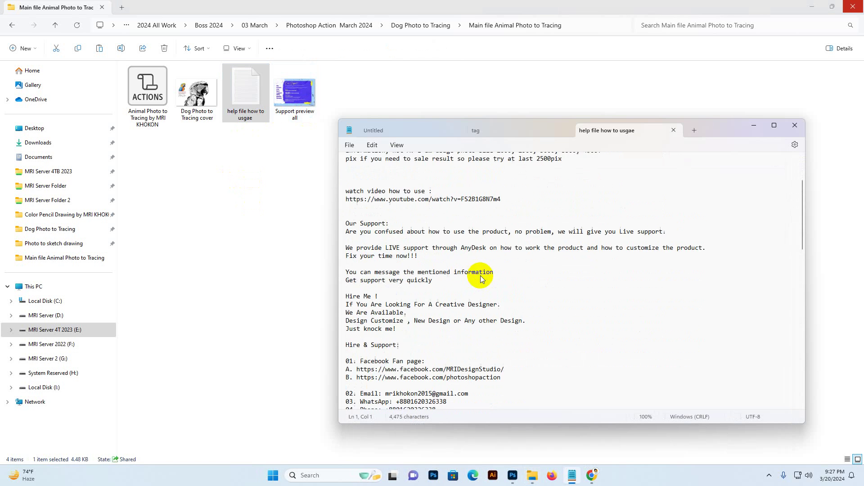
pyautogui.scroll(2, 495, 269)
pyautogui.click(510, 266)
pyautogui.scroll(-5, 458, 302)
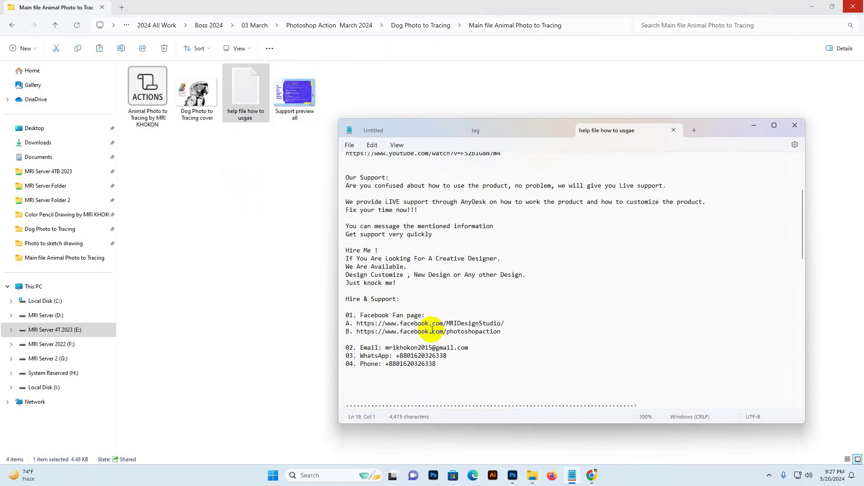
pyautogui.moveTo(454, 345); pyautogui.dragTo(346, 206)
pyautogui.scroll(-8, 540, 324)
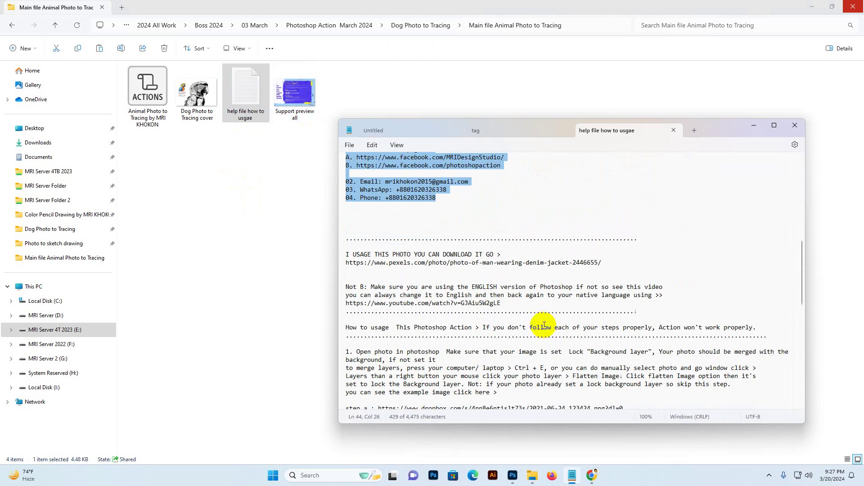
pyautogui.moveTo(508, 237); pyautogui.dragTo(614, 403)
pyautogui.scroll(-6, 590, 360)
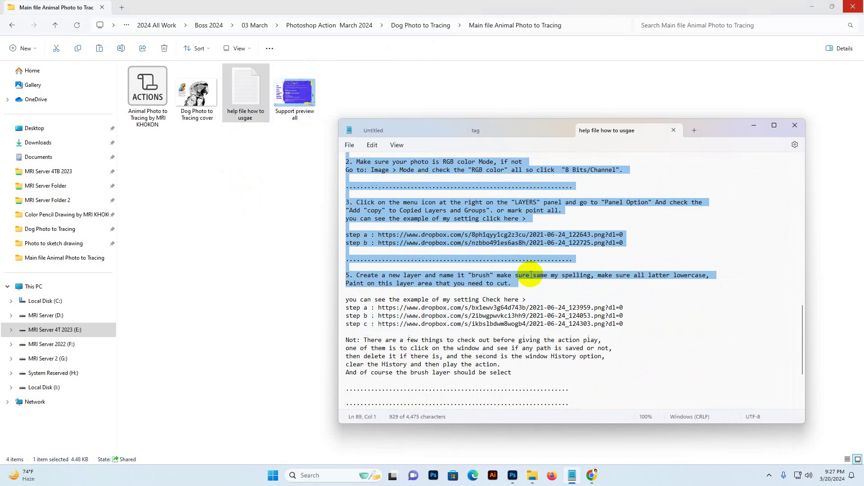
pyautogui.click(621, 328)
pyautogui.click(675, 131)
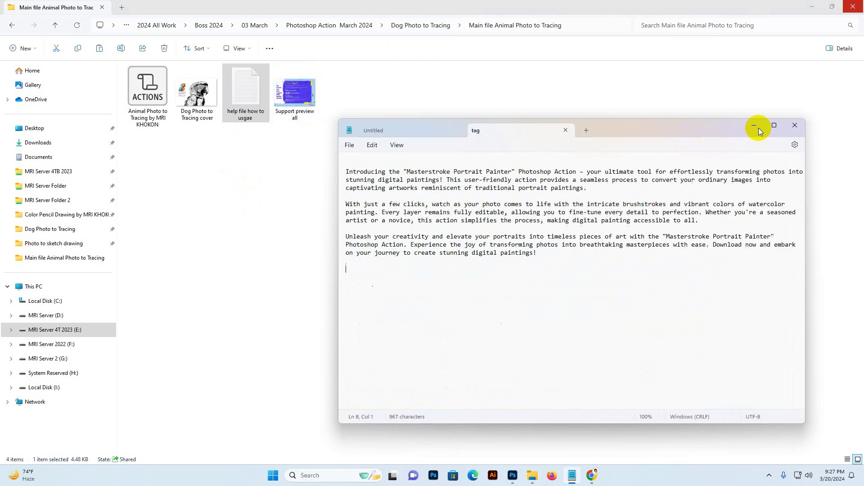
pyautogui.click(754, 126)
# - Locate the Animal Photo to Tracing action file, switch to Photoshop and redisplay the Actions panel
pyautogui.click(363, 237)
pyautogui.click(151, 95)
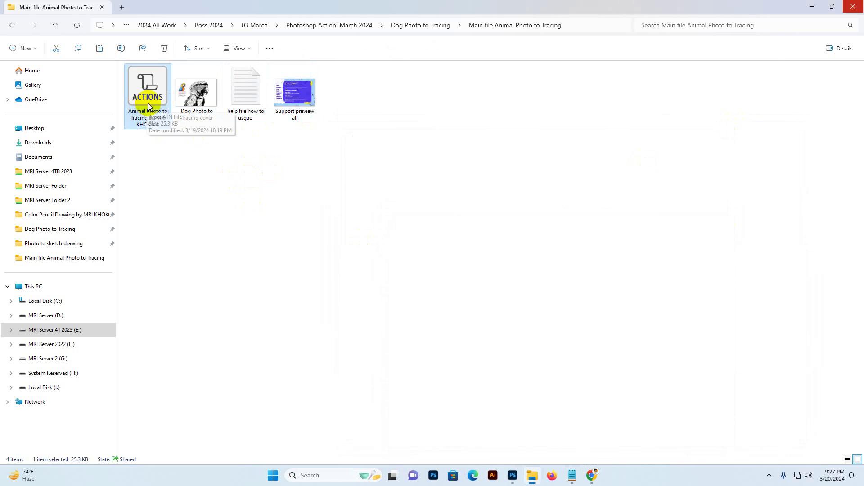
pyautogui.click(510, 480)
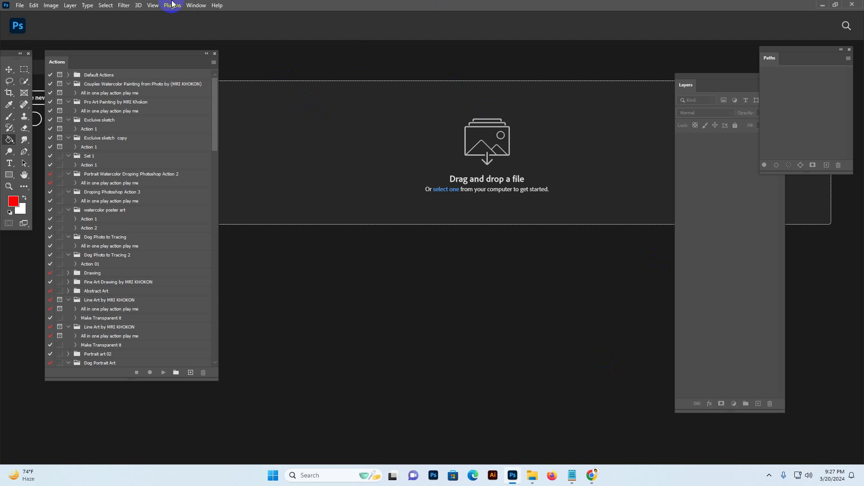
pyautogui.click(195, 5)
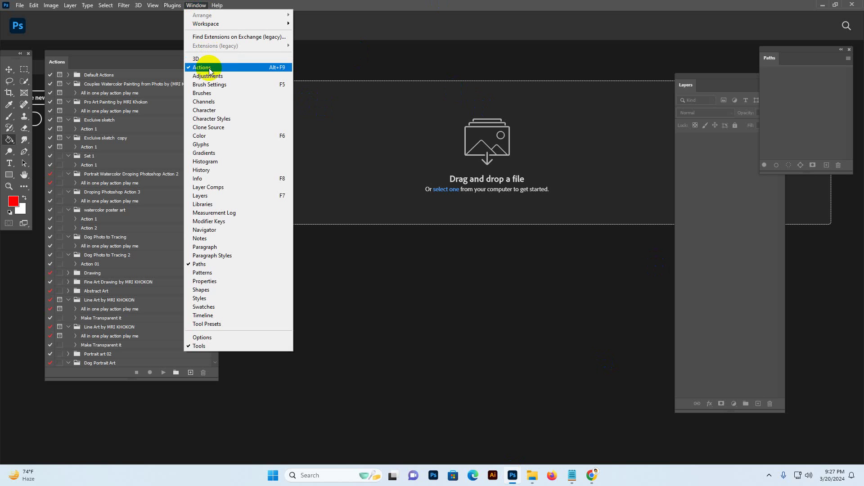
pyautogui.click(207, 67)
pyautogui.click(196, 6)
pyautogui.click(207, 67)
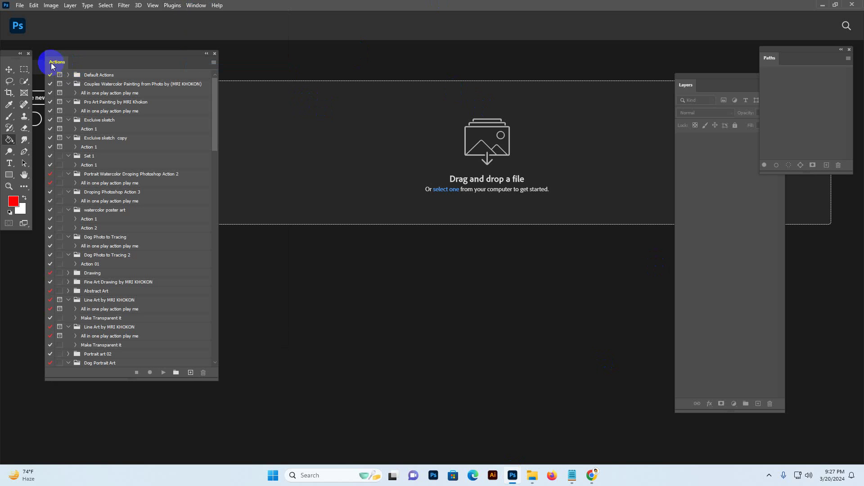
pyautogui.moveTo(54, 64)
pyautogui.mouseDown()
pyautogui.moveTo(563, 81)
pyautogui.moveTo(750, 67)
pyautogui.moveTo(688, 53)
pyautogui.moveTo(711, 67)
pyautogui.moveTo(706, 94)
pyautogui.moveTo(715, 85)
pyautogui.moveTo(58, 46)
pyautogui.moveTo(43, 64)
pyautogui.moveTo(56, 60)
pyautogui.mouseUp()
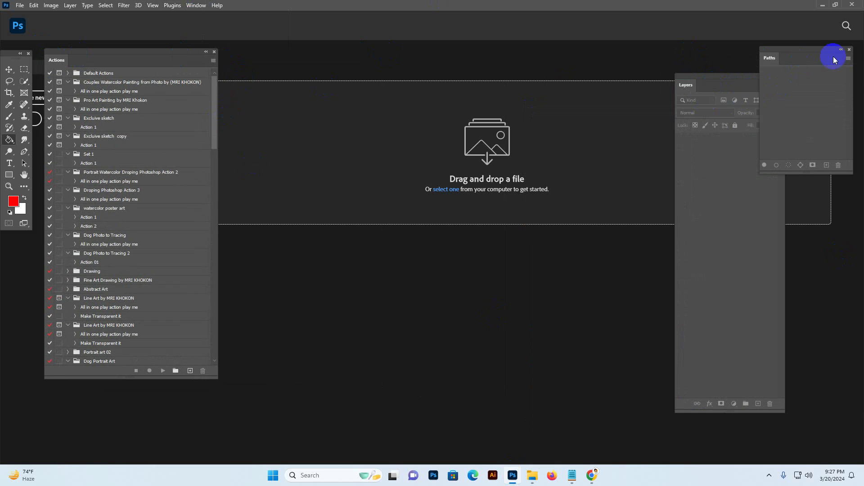
# - Close the Paths panel, move the Layers panel to the edge of the workspace and toggle its display off and on
pyautogui.click(849, 50)
pyautogui.moveTo(751, 79); pyautogui.dragTo(812, 58)
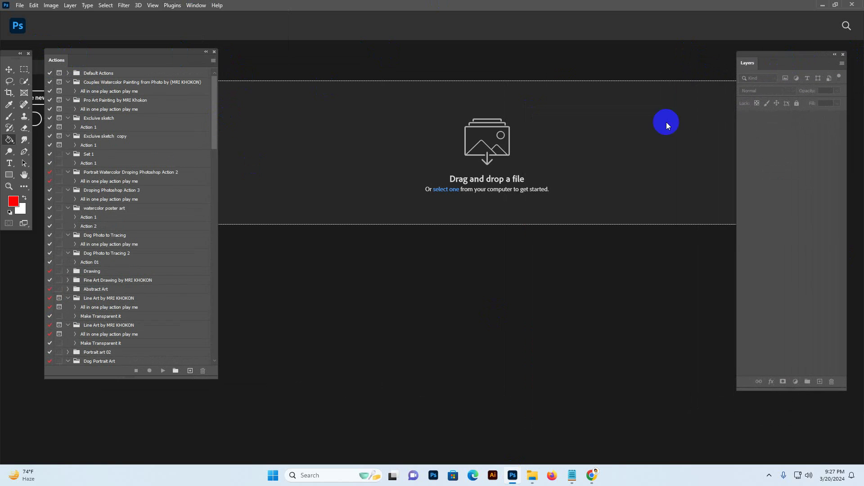
pyautogui.click(196, 5)
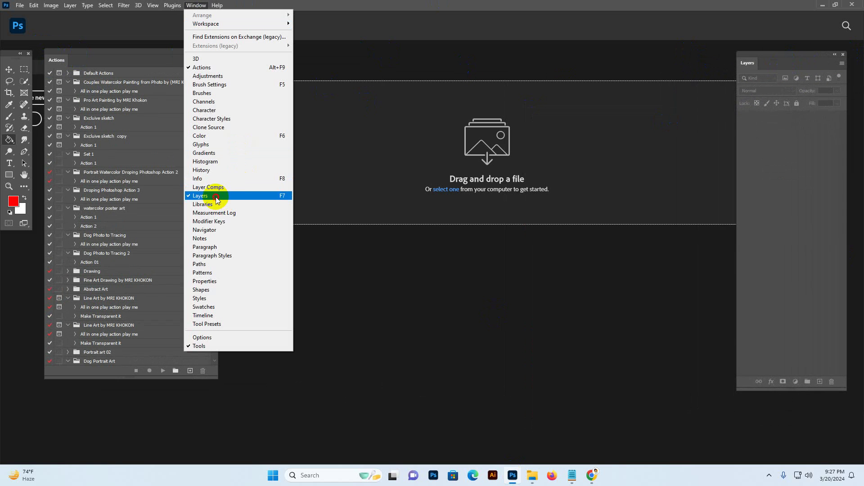
pyautogui.click(216, 199)
pyautogui.click(196, 5)
pyautogui.click(201, 195)
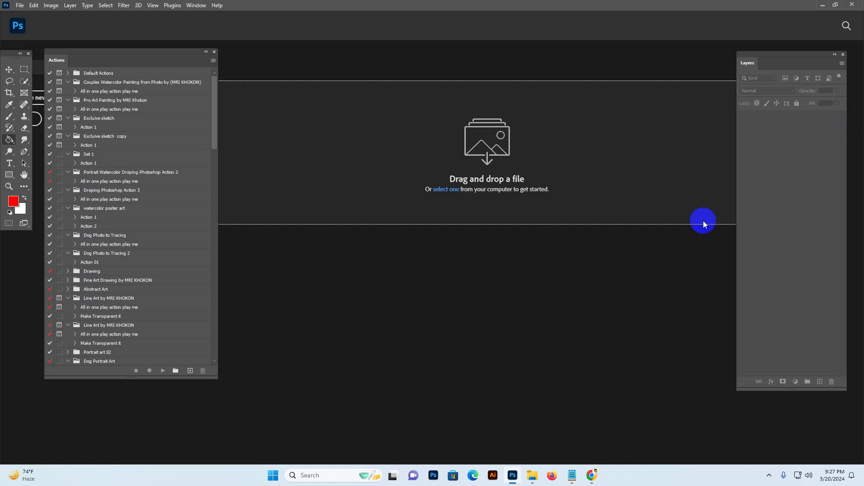
# - Load the Animal Photo to Tracing action file from the Main file Animal Photo to Tracing folder into the Actions panel
pyautogui.click(214, 61)
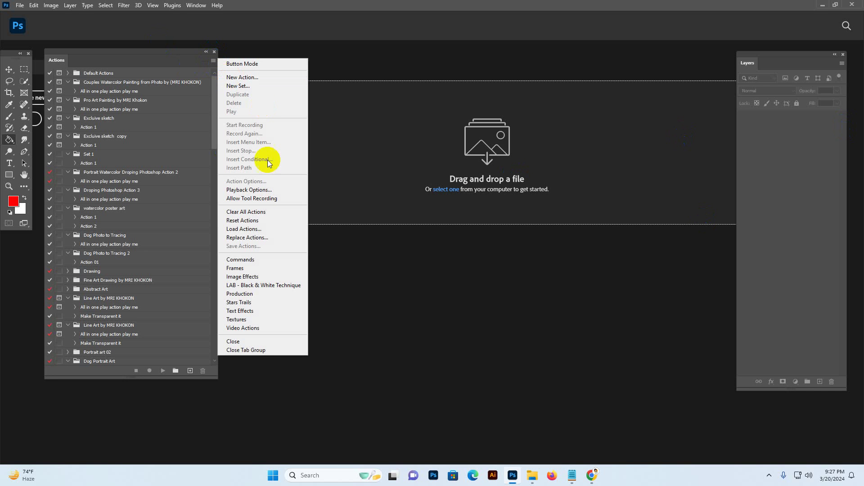
pyautogui.click(251, 231)
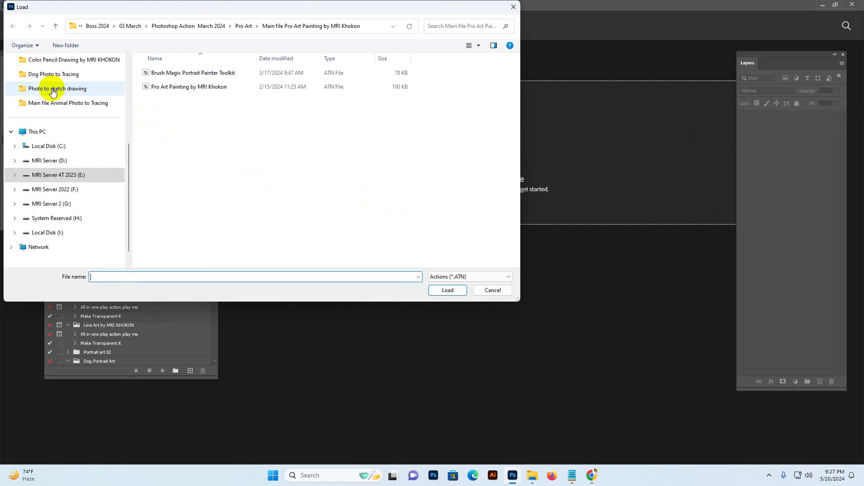
pyautogui.click(53, 91)
pyautogui.click(53, 75)
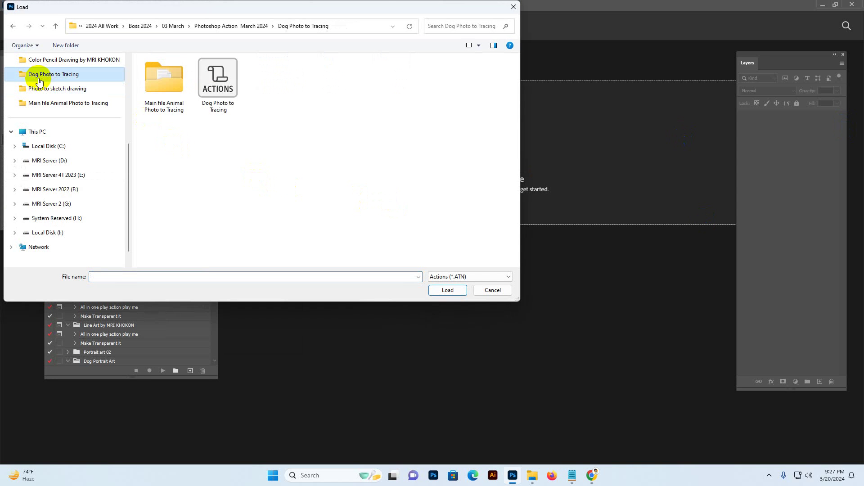
pyautogui.doubleClick(170, 97)
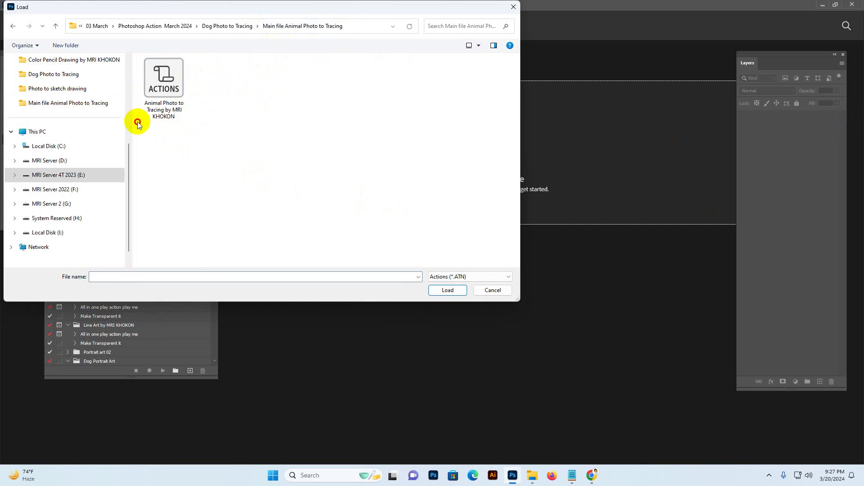
pyautogui.click(167, 94)
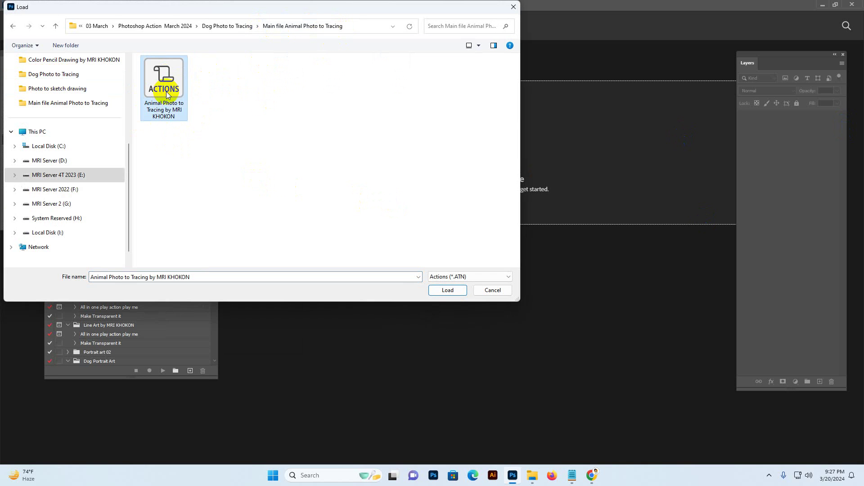
pyautogui.click(448, 291)
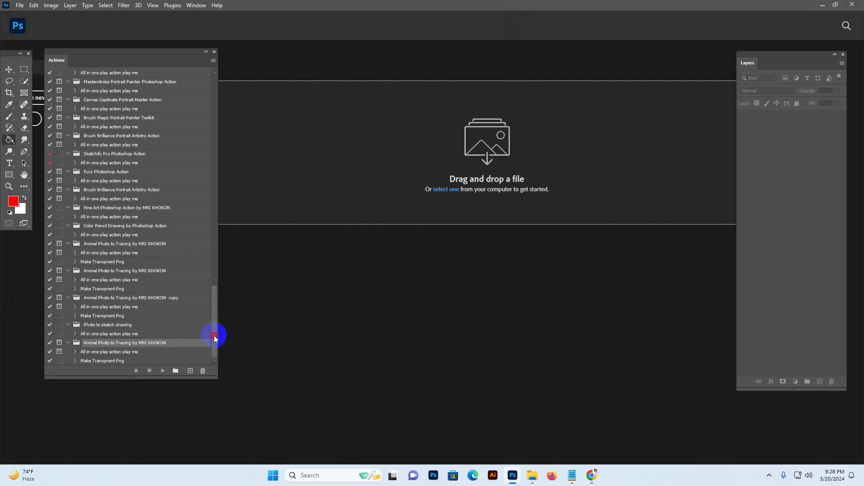
# - Select the All in one play action play me action in the last Animal Photo to Tracing set
pyautogui.moveTo(214, 338); pyautogui.dragTo(220, 259)
pyautogui.scroll(-5, 216, 332)
pyautogui.click(164, 344)
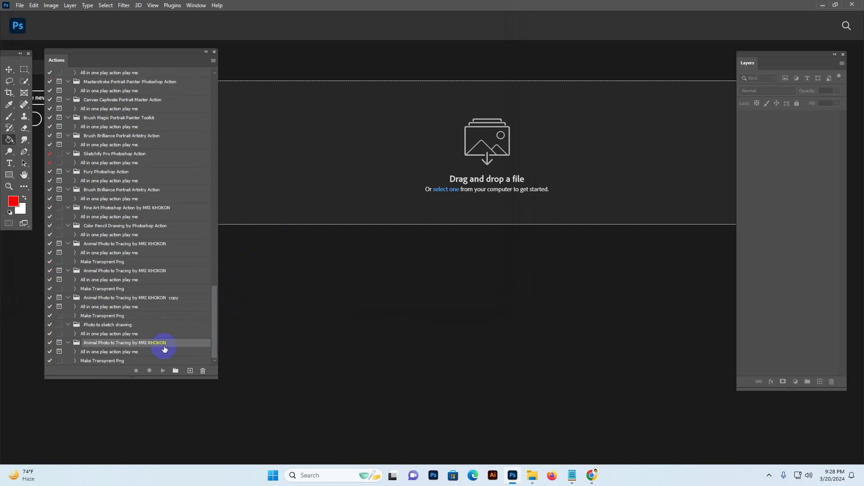
pyautogui.click(132, 351)
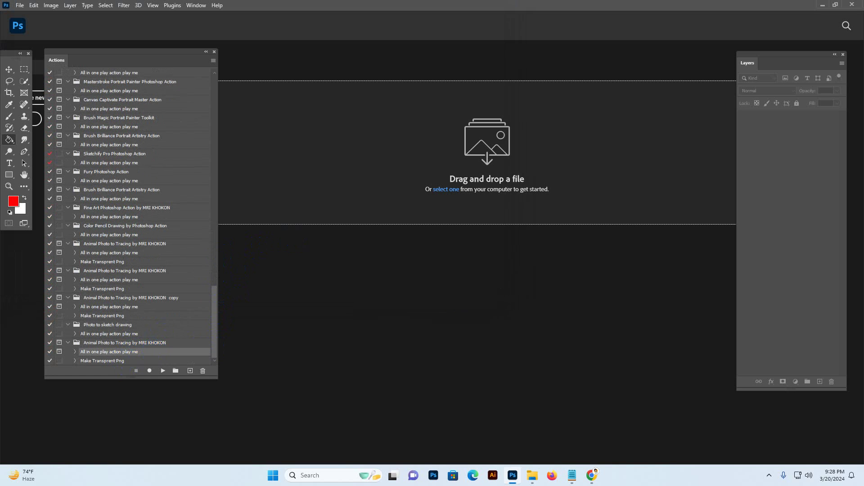
# - Open the parrot image from the Dog Photo to Tracing folder in Photoshop
pyautogui.click(532, 476)
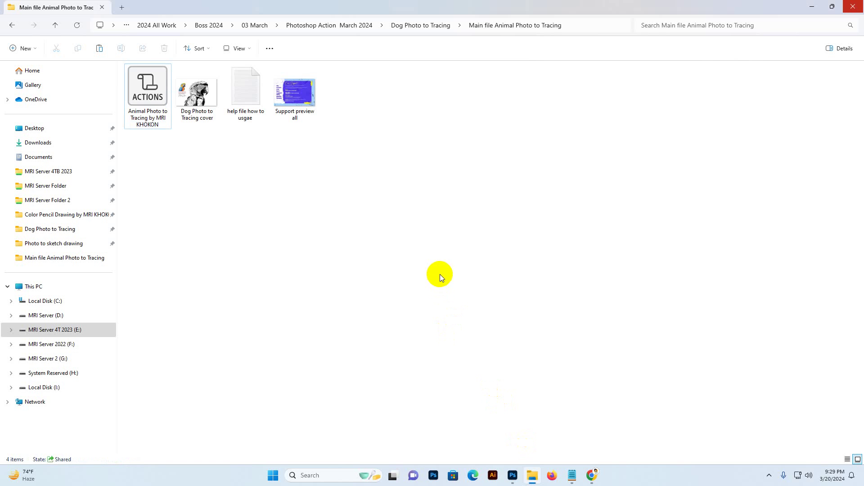
pyautogui.hotkey('alt', 'Left')
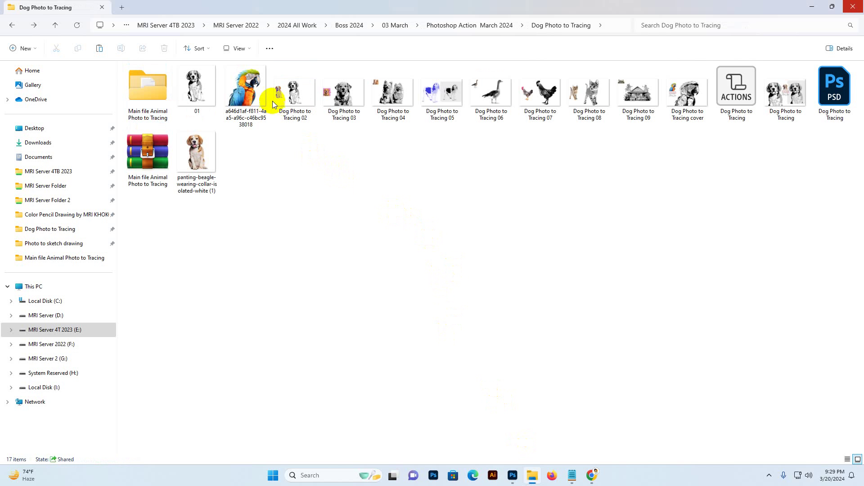
pyautogui.moveTo(256, 94); pyautogui.dragTo(447, 103)
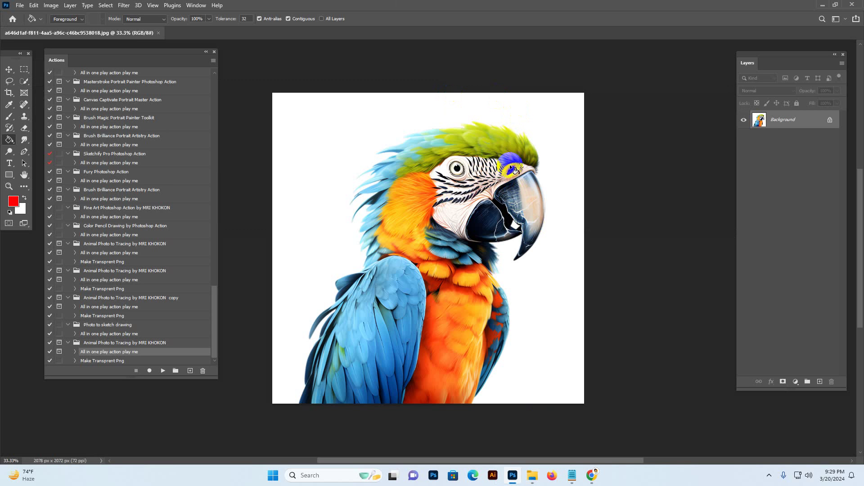
# - Extend the canvas around the parrot at both sides and the top with the Crop tool, to about 2546 × 2210 px
pyautogui.click(8, 69)
pyautogui.click(9, 92)
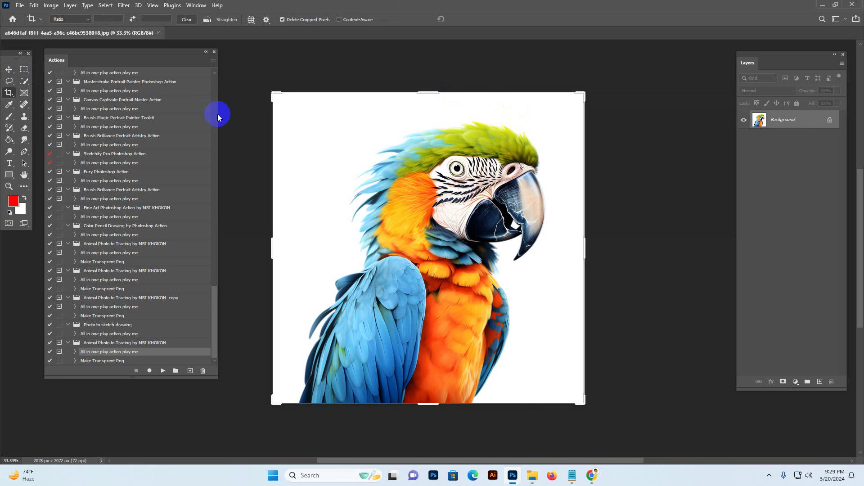
pyautogui.moveTo(584, 247); pyautogui.dragTo(606, 252)
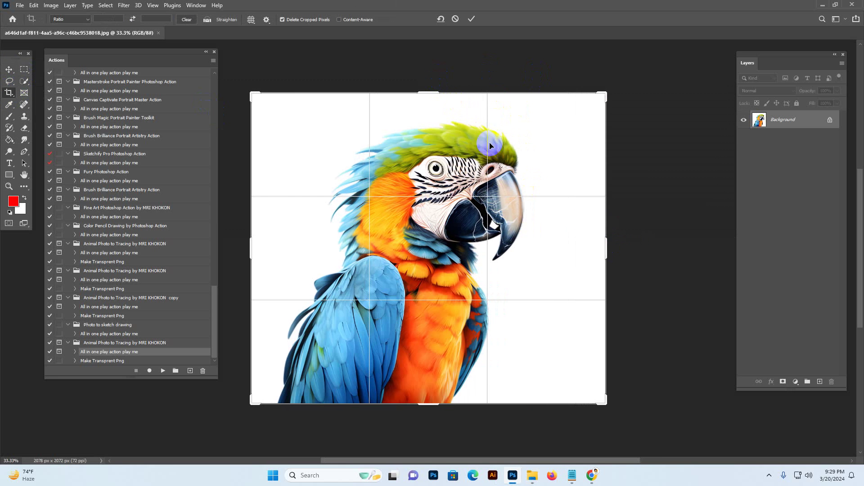
pyautogui.moveTo(422, 91); pyautogui.dragTo(422, 82)
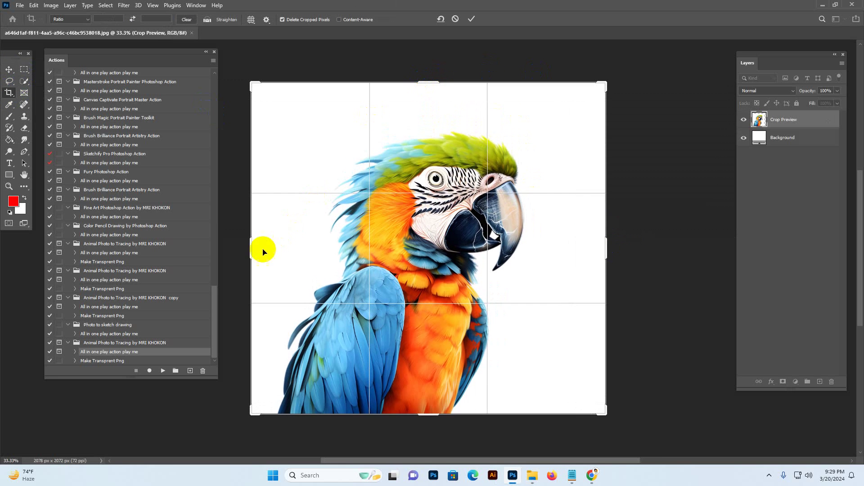
pyautogui.moveTo(247, 247); pyautogui.dragTo(227, 246)
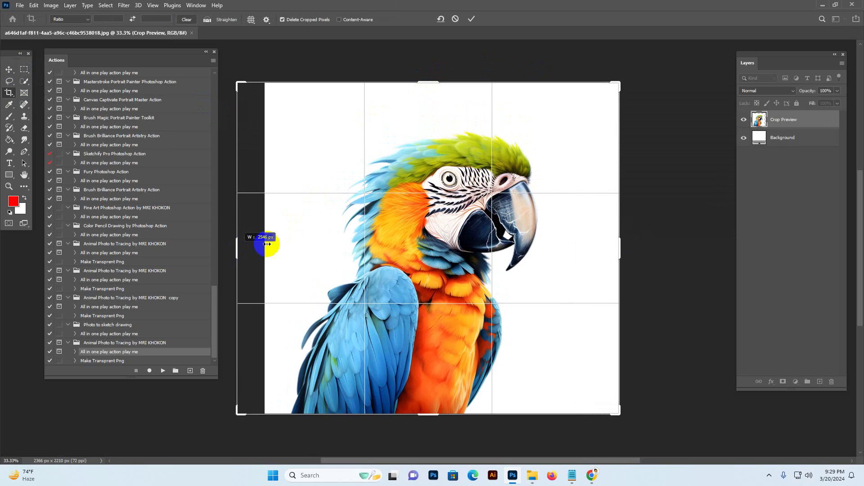
pyautogui.click(9, 70)
# - Check the parrot image's pixel dimensions and resolution in Image Size, and cancel without changes
pyautogui.click(51, 5)
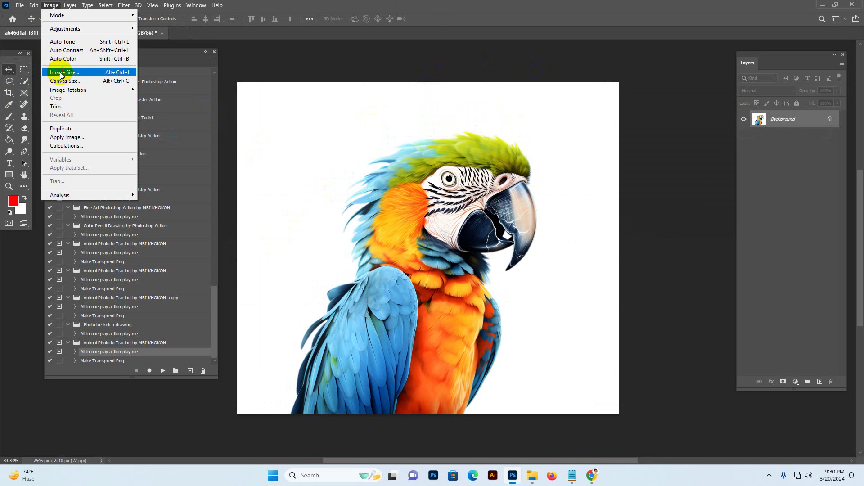
pyautogui.click(63, 72)
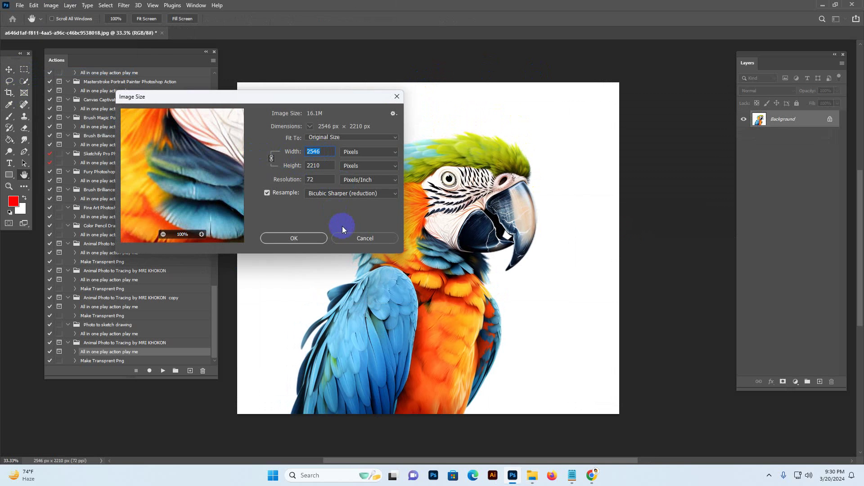
pyautogui.click(370, 239)
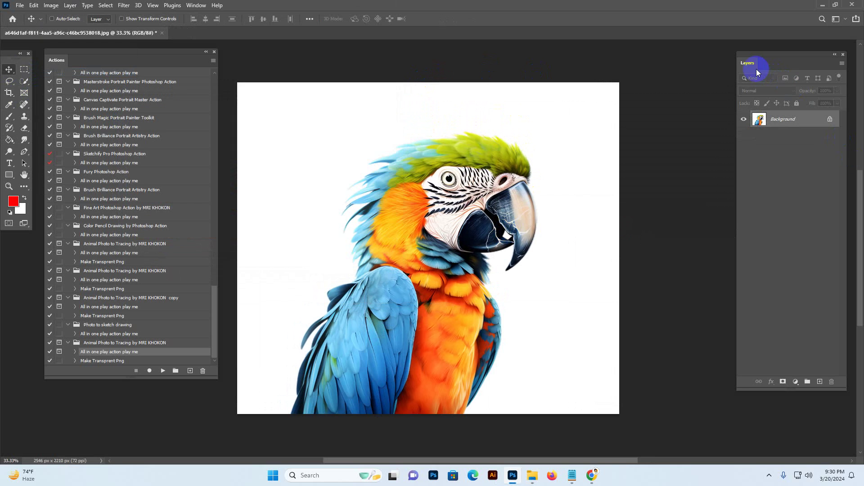
# - Move the Layers panel closer to the image and choose RGB Color as the image's colour mode
pyautogui.moveTo(756, 68); pyautogui.dragTo(727, 60)
pyautogui.moveTo(704, 382); pyautogui.dragTo(679, 374)
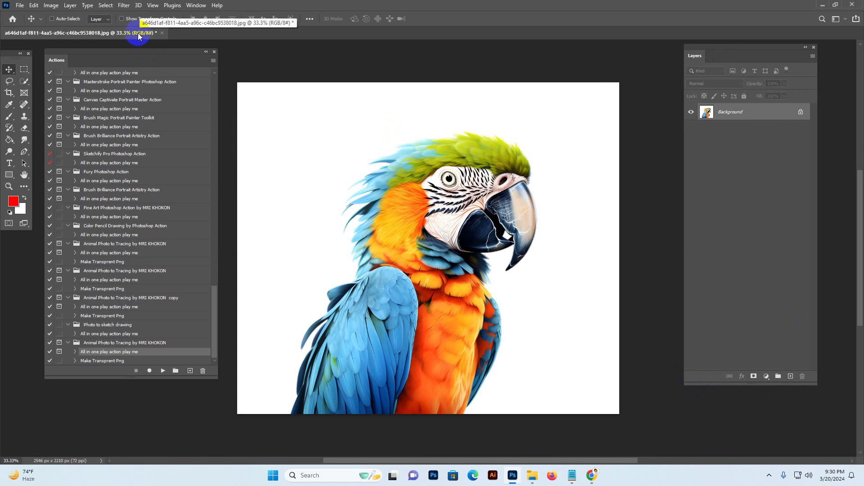
pyautogui.click(53, 6)
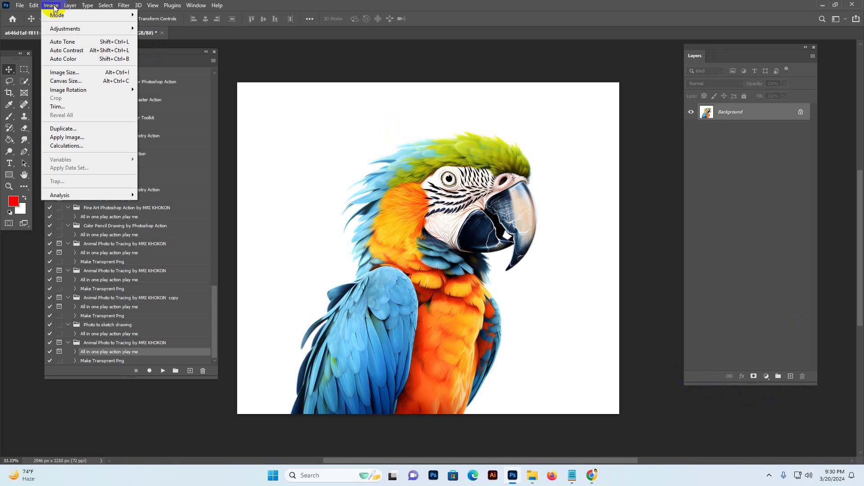
pyautogui.moveTo(57, 16)
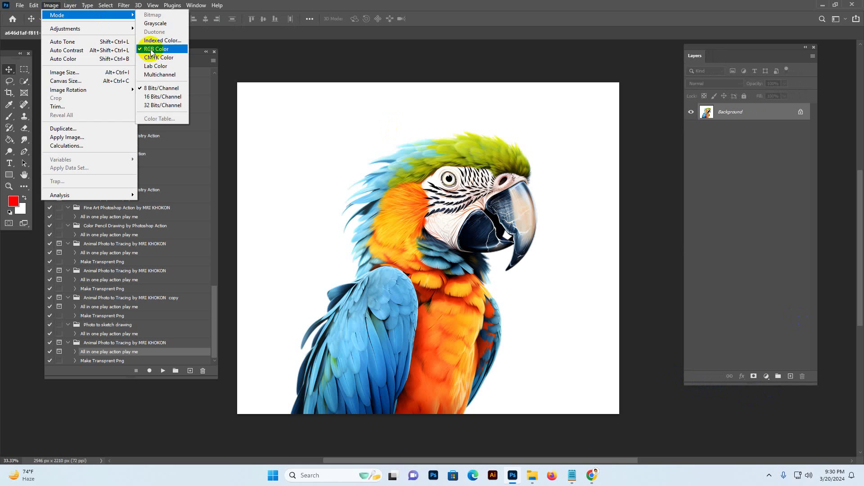
pyautogui.click(151, 50)
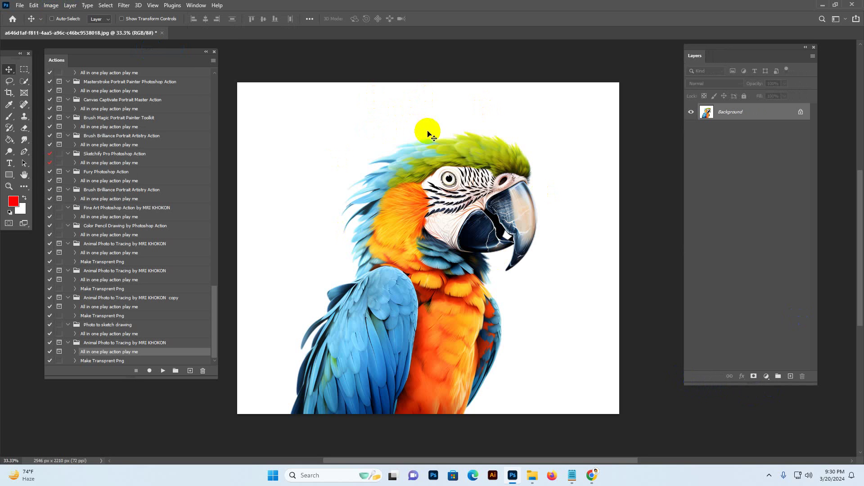
# - Convert the Background to a regular layer named Layer 0, and flatten the image back into a Background
pyautogui.click(741, 116)
pyautogui.doubleClick(720, 106)
pyautogui.doubleClick(758, 116)
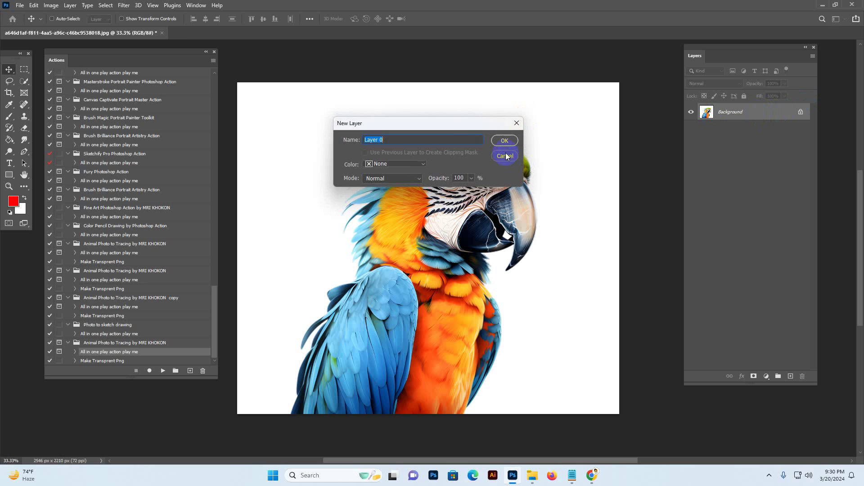
pyautogui.click(502, 141)
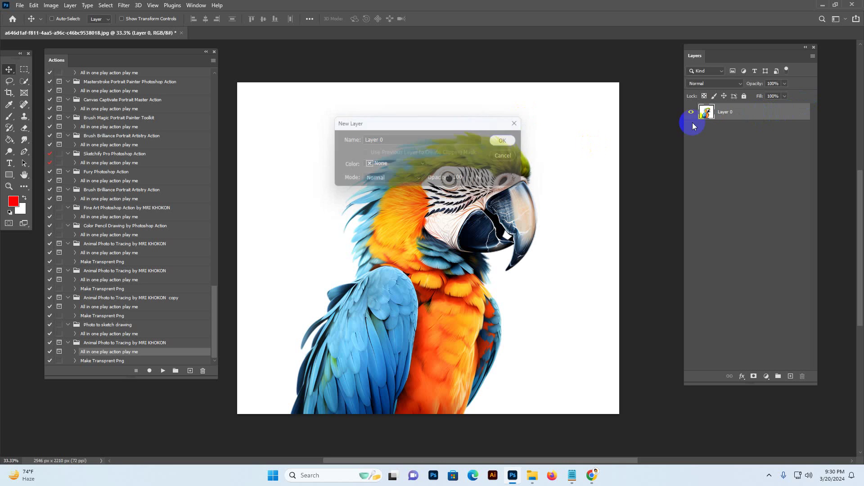
pyautogui.rightClick(741, 115)
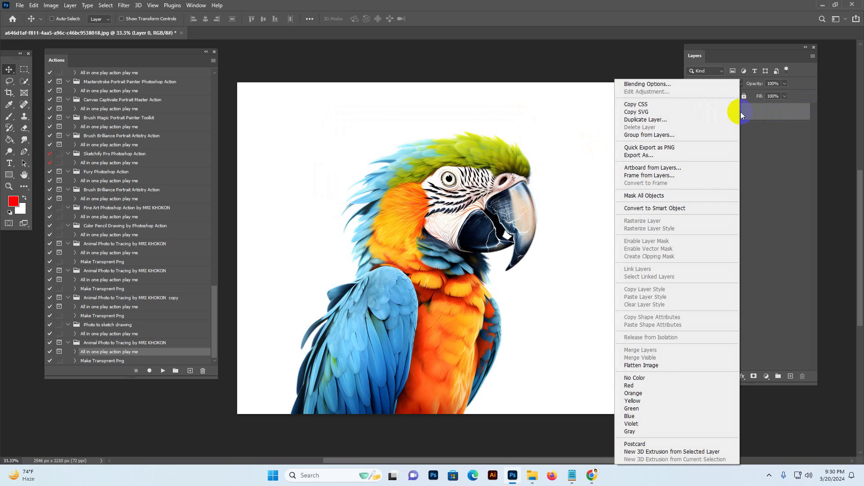
pyautogui.click(648, 365)
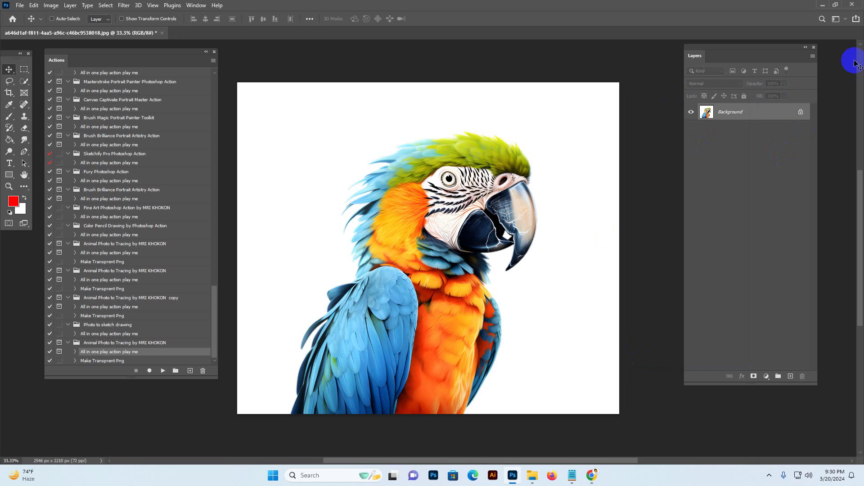
# - Set the layer thumbnail contents to Entire Document and move the Layers panel farther from the image
pyautogui.click(813, 57)
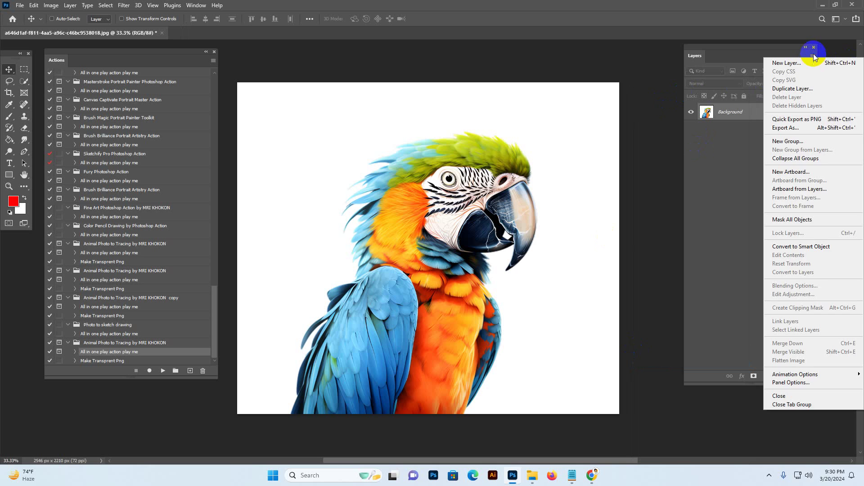
pyautogui.click(811, 56)
pyautogui.click(812, 56)
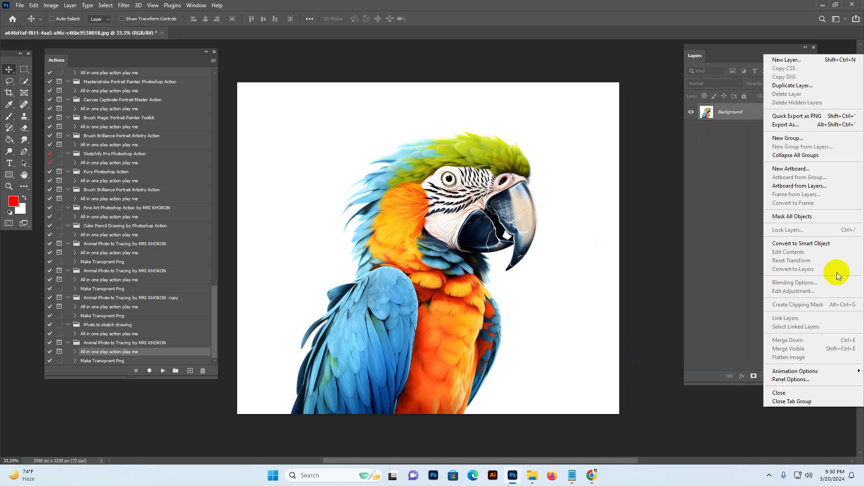
pyautogui.click(792, 380)
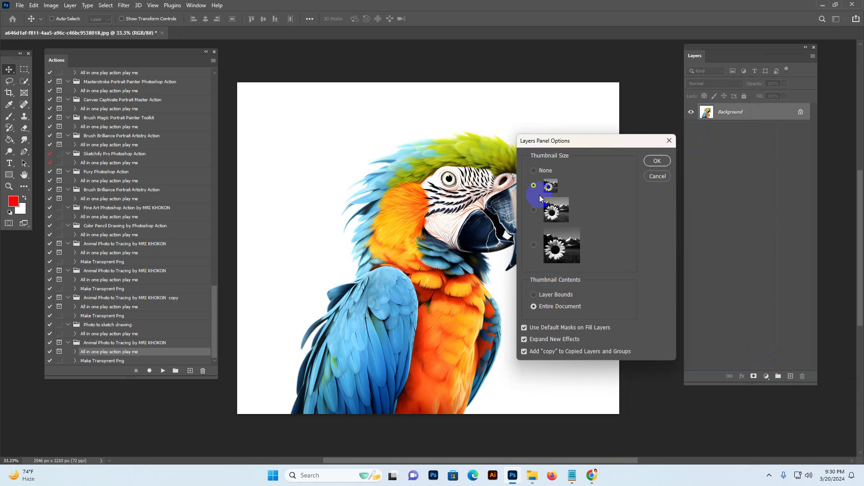
pyautogui.click(532, 305)
pyautogui.click(657, 160)
pyautogui.moveTo(707, 61); pyautogui.dragTo(730, 62)
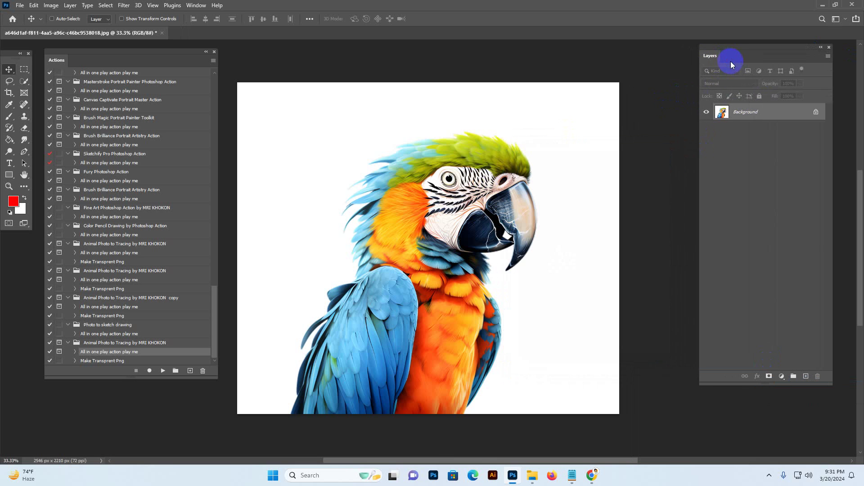
pyautogui.click(505, 193)
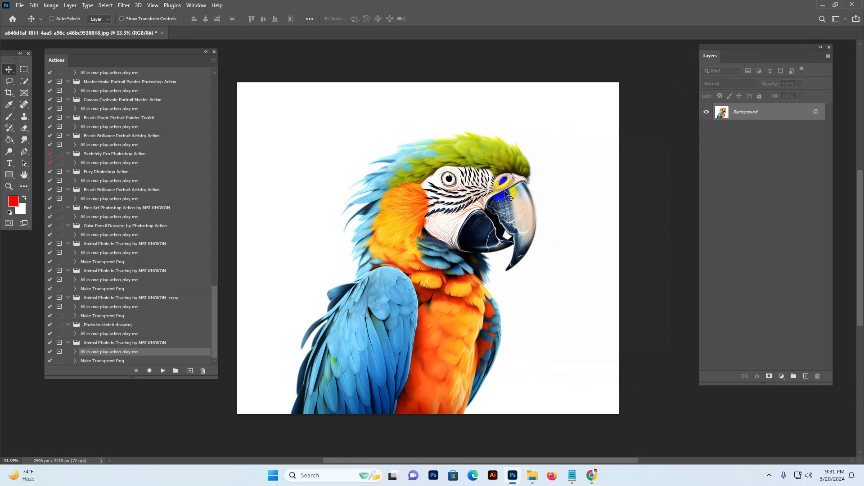
# - Activate the Quick Selection Tool and narrow the Actions panel so it clears the image
pyautogui.click(25, 83)
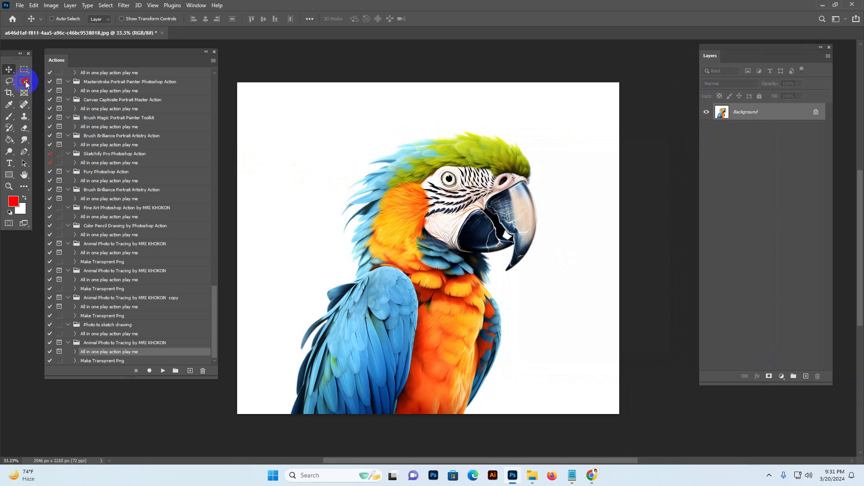
pyautogui.moveTo(25, 84); pyautogui.dragTo(49, 92)
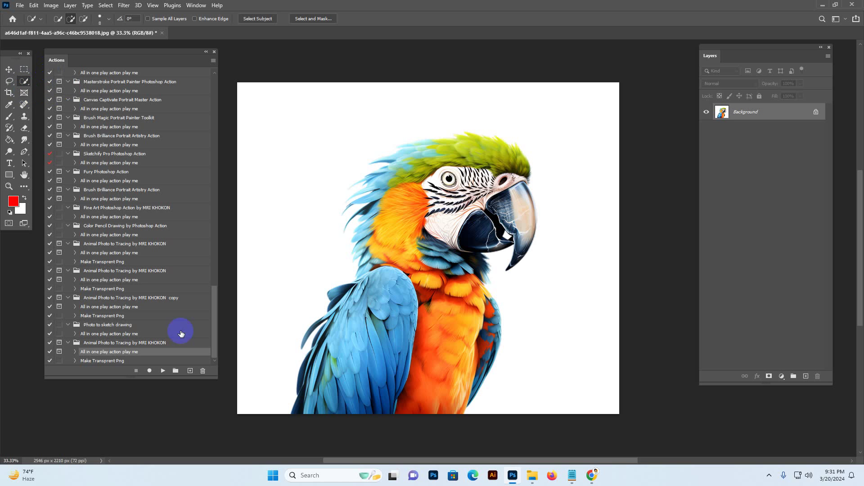
pyautogui.moveTo(215, 378); pyautogui.dragTo(182, 378)
pyautogui.moveTo(24, 81); pyautogui.dragTo(52, 90)
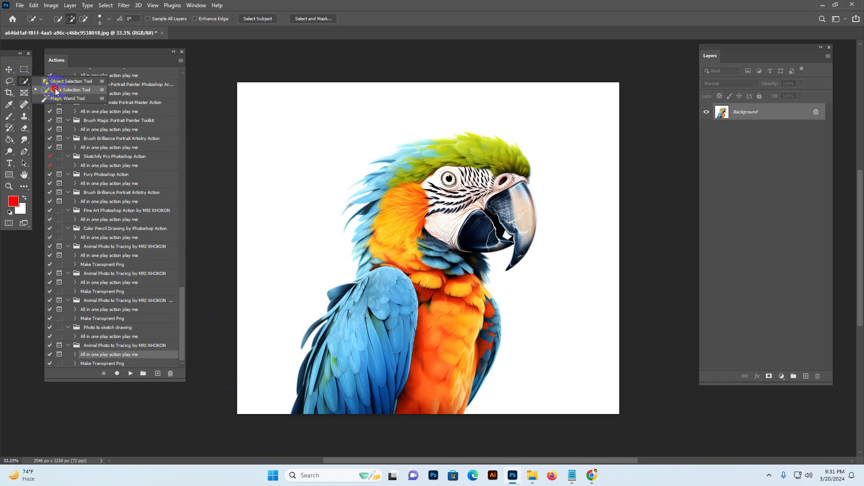
pyautogui.moveTo(55, 91); pyautogui.dragTo(51, 92)
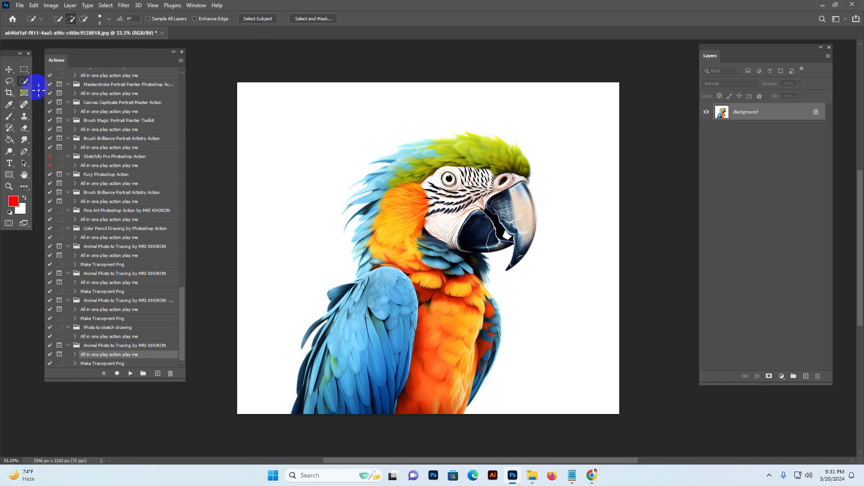
# - Select the parrot with the Quick Selection Tool's Select Subject command
pyautogui.moveTo(26, 83); pyautogui.dragTo(62, 93)
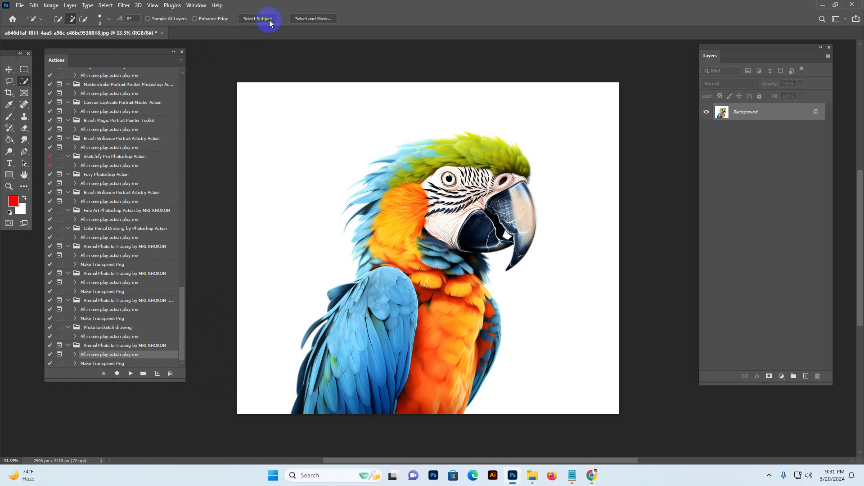
pyautogui.click(256, 19)
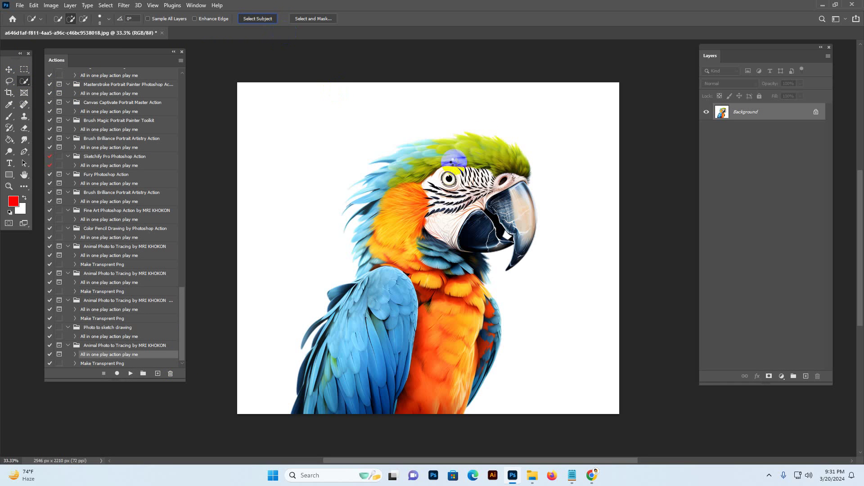
pyautogui.click(368, 304)
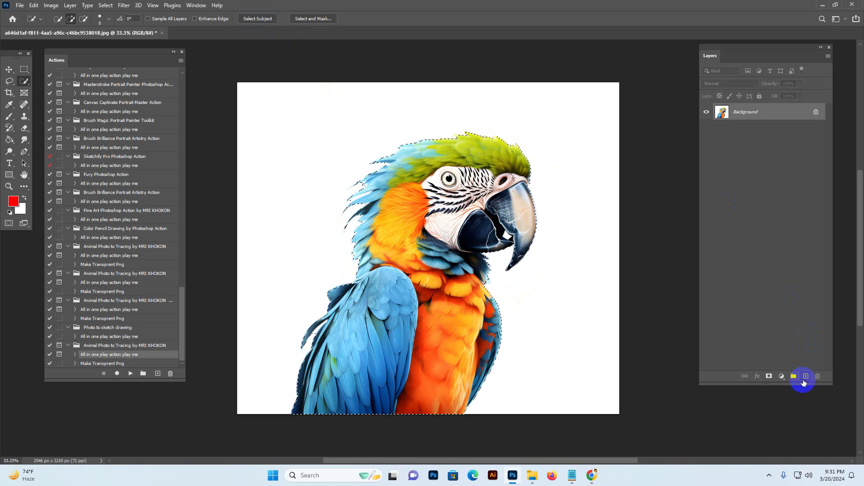
# - Create a new layer above the Background and name it brush
pyautogui.click(805, 376)
pyautogui.click(738, 116)
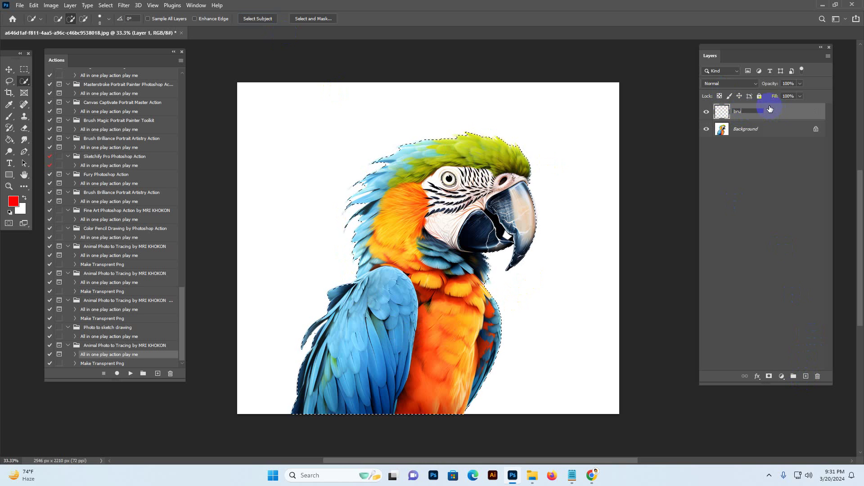
pyautogui.write('h')
pyautogui.click(773, 117)
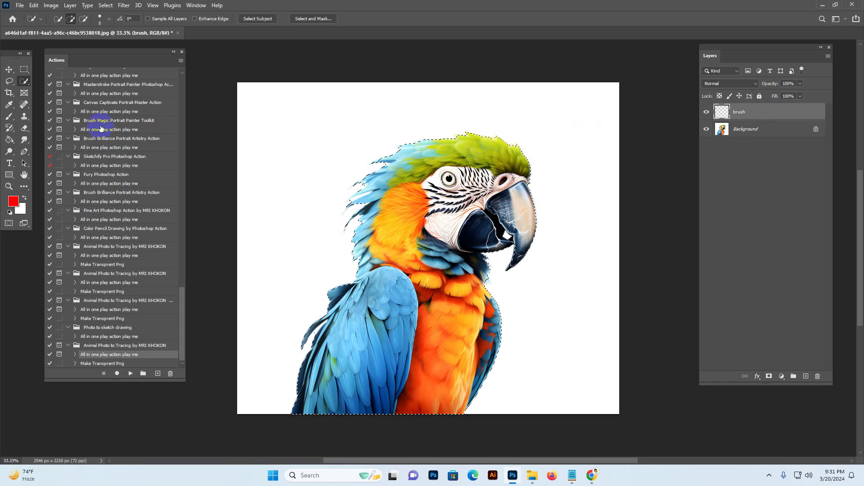
# - Activate the Brush Tool and choose a soft round general brush with 0% hardness
pyautogui.click(8, 142)
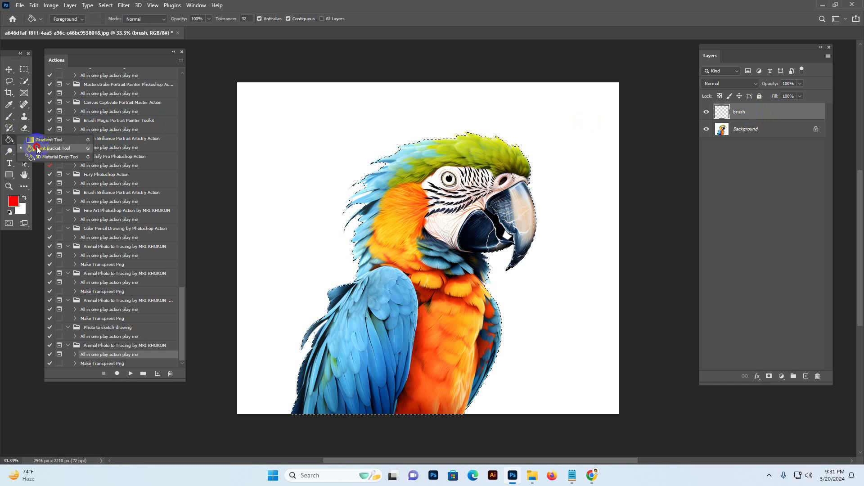
pyautogui.click(7, 118)
pyautogui.click(7, 118)
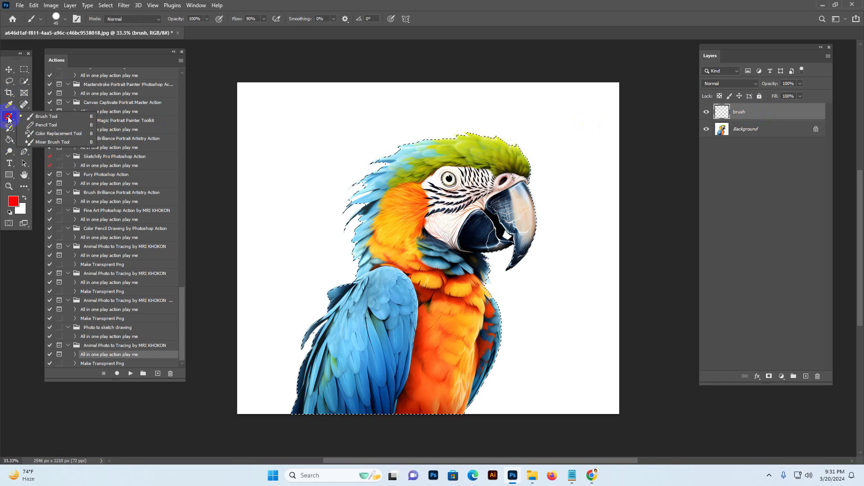
pyautogui.click(34, 122)
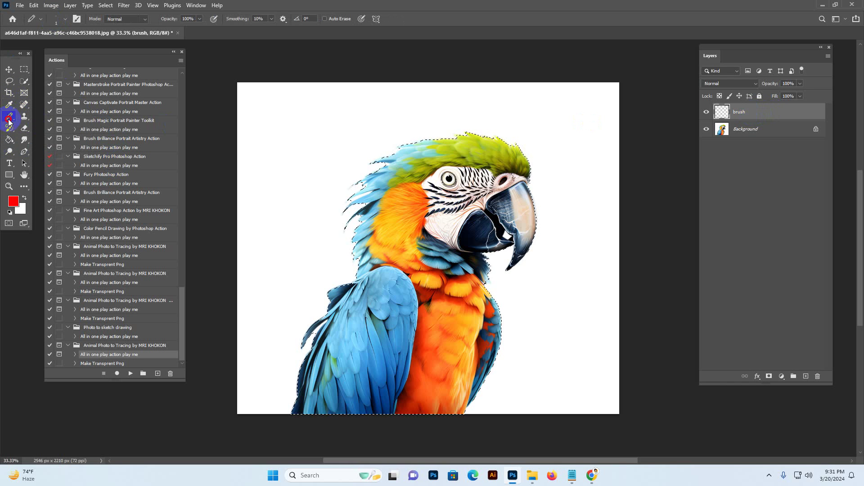
pyautogui.click(8, 119)
pyautogui.click(34, 113)
pyautogui.click(56, 19)
pyautogui.click(166, 136)
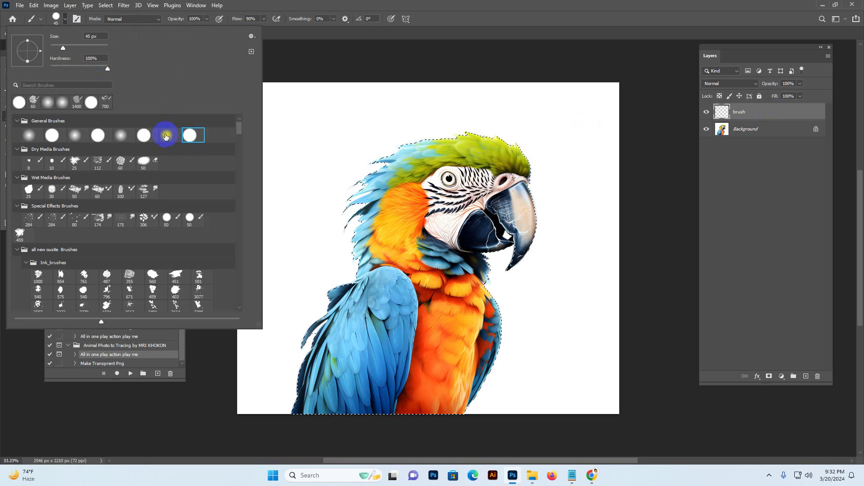
pyautogui.click(166, 141)
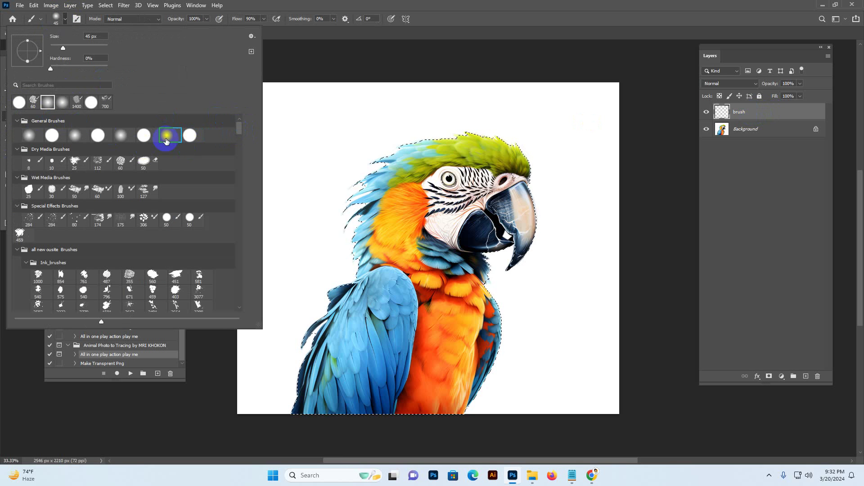
pyautogui.click(561, 10)
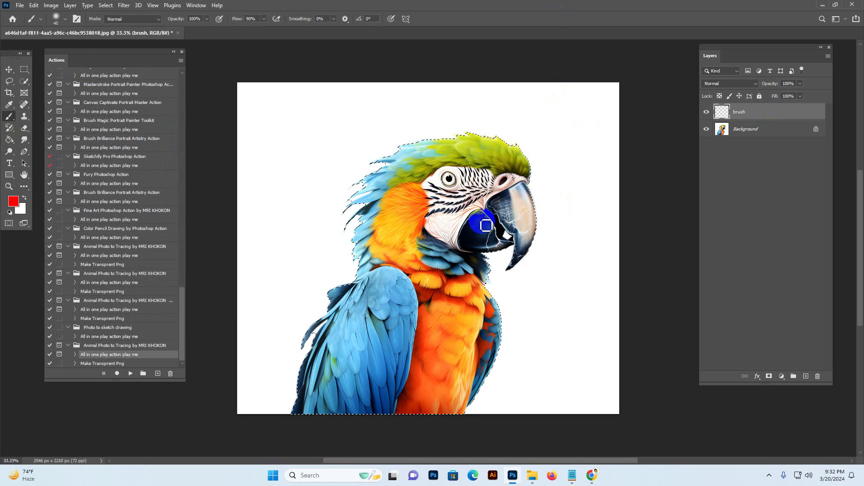
# - Enlarge the brush to 400 px and paint red over the parrot's head, neck and upper body on the brush layer
pyautogui.press(']')
pyautogui.press(']')
pyautogui.press(']')
pyautogui.press(']')
pyautogui.press(']')
pyautogui.press(']')
pyautogui.press(']')
pyautogui.press(']')
pyautogui.press(']')
pyautogui.press(']')
pyautogui.press(']')
pyautogui.press(']')
pyautogui.press(']')
pyautogui.press(']')
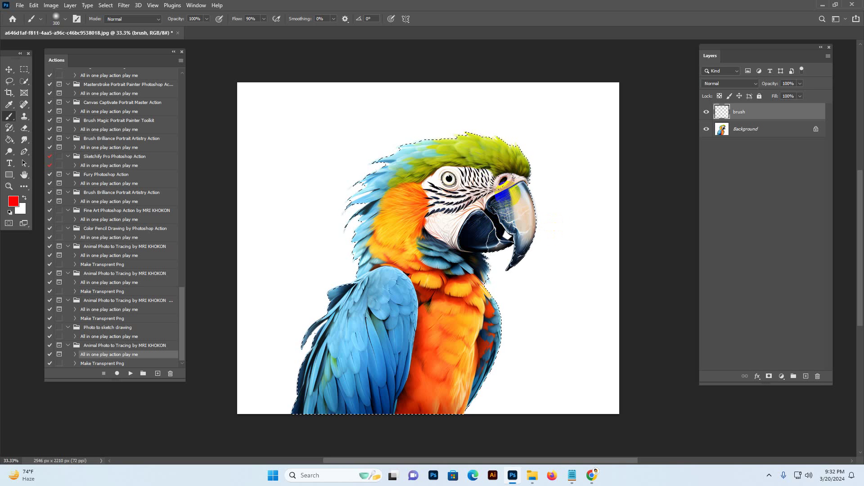
pyautogui.press(']')
pyautogui.moveTo(508, 195)
pyautogui.mouseDown()
pyautogui.moveTo(466, 248)
pyautogui.moveTo(488, 147)
pyautogui.moveTo(480, 249)
pyautogui.moveTo(377, 161)
pyautogui.moveTo(357, 289)
pyautogui.moveTo(454, 285)
pyautogui.moveTo(517, 257)
pyautogui.moveTo(537, 159)
pyautogui.moveTo(343, 283)
pyautogui.moveTo(347, 298)
pyautogui.mouseUp()
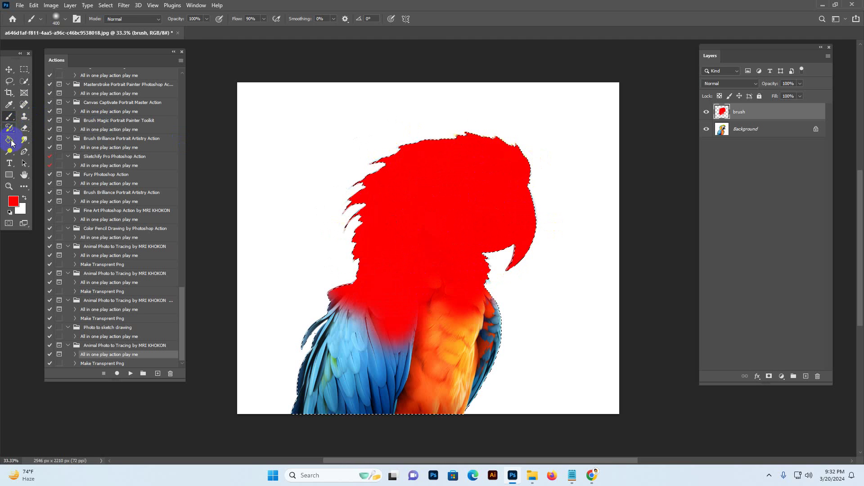
# - Fill the remaining wing and chest areas of the selection with red using the Paint Bucket Tool, and check the brush layer's coverage
pyautogui.rightClick(11, 144)
pyautogui.click(41, 150)
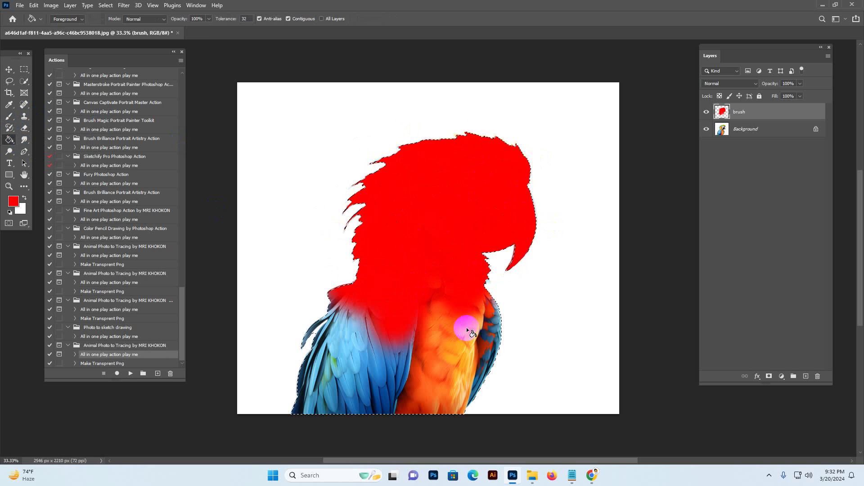
pyautogui.click(460, 323)
pyautogui.click(417, 383)
pyautogui.click(345, 372)
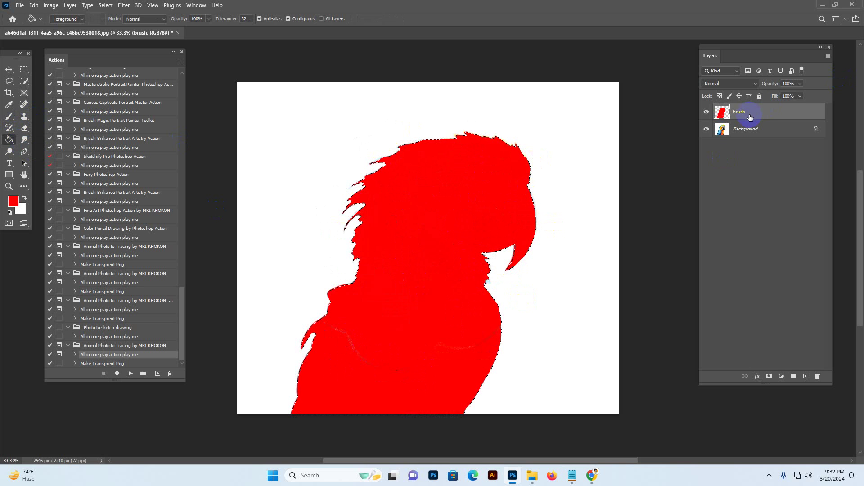
pyautogui.click(707, 112)
pyautogui.click(706, 112)
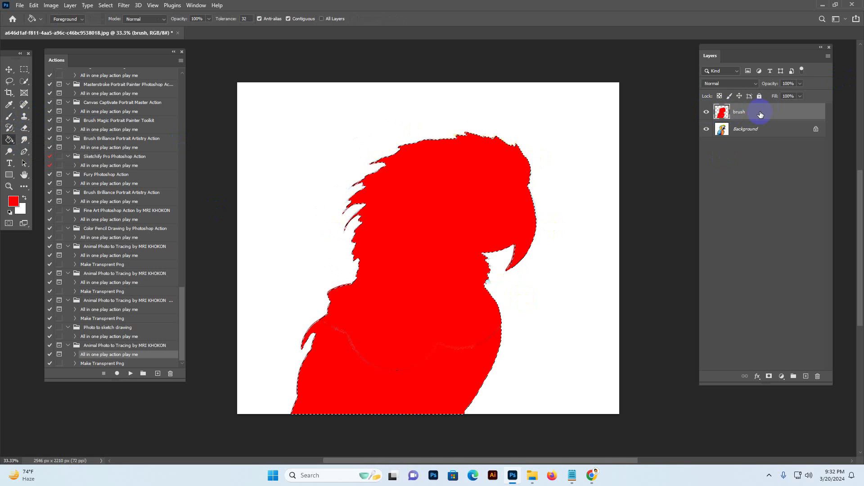
# - Brush red over the faint seams across the parrot's body and deselect the selection
pyautogui.click(8, 117)
pyautogui.moveTo(353, 295)
pyautogui.mouseDown()
pyautogui.moveTo(355, 331)
pyautogui.moveTo(423, 374)
pyautogui.moveTo(392, 314)
pyautogui.moveTo(512, 285)
pyautogui.moveTo(492, 317)
pyautogui.moveTo(369, 353)
pyautogui.moveTo(315, 279)
pyautogui.moveTo(281, 347)
pyautogui.moveTo(340, 155)
pyautogui.moveTo(483, 134)
pyautogui.moveTo(525, 183)
pyautogui.moveTo(457, 194)
pyautogui.mouseUp()
pyautogui.click(9, 69)
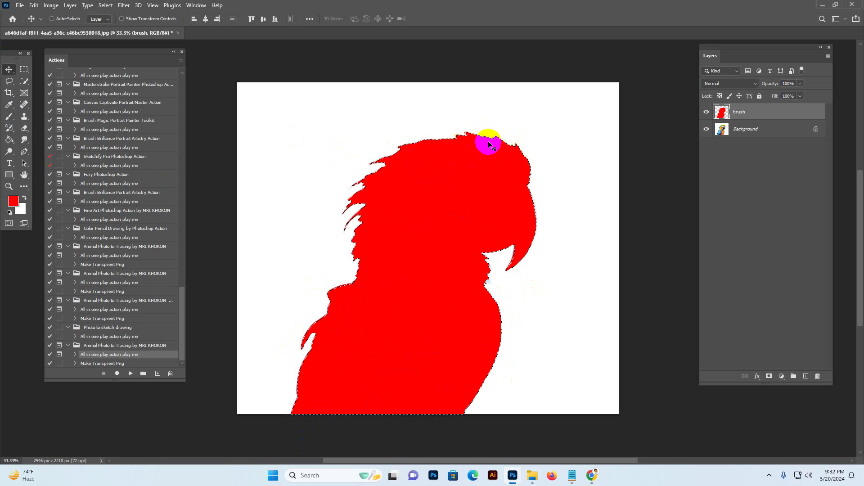
pyautogui.click(107, 5)
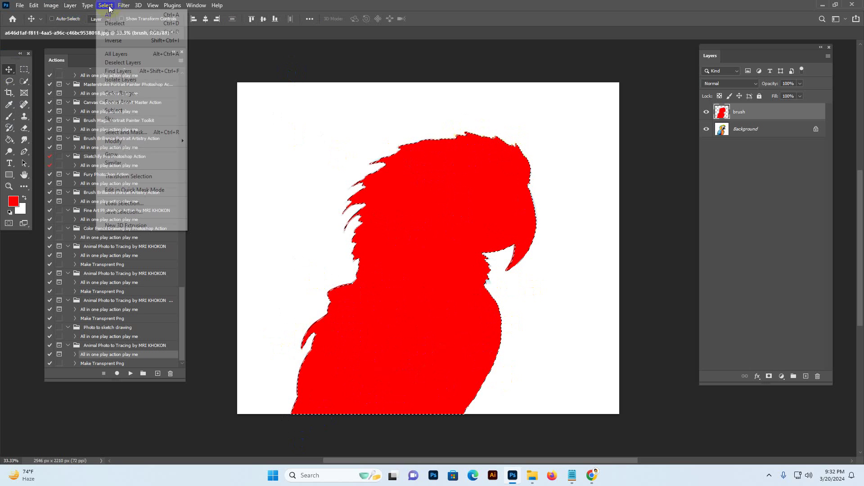
pyautogui.click(115, 23)
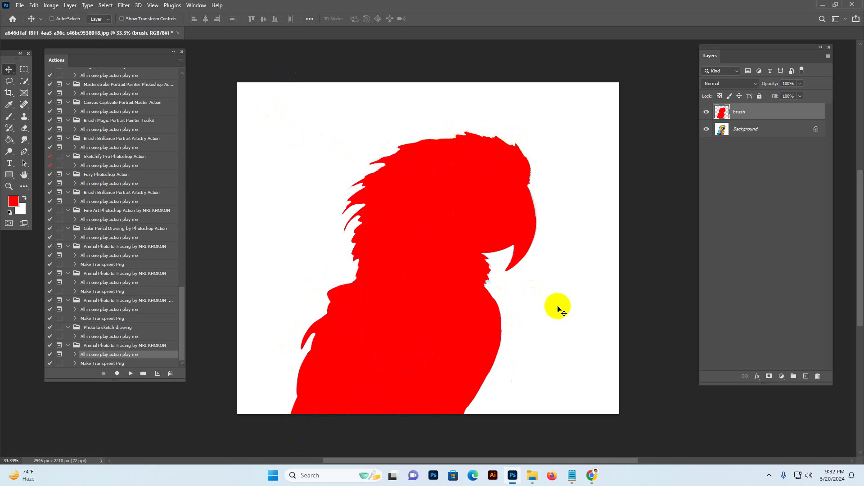
# - Paint red over uncovered feather edges on the parrot's crown and the back of its head, using a brush reduced to 20 px and 15 px
pyautogui.press('z')
pyautogui.click(509, 225)
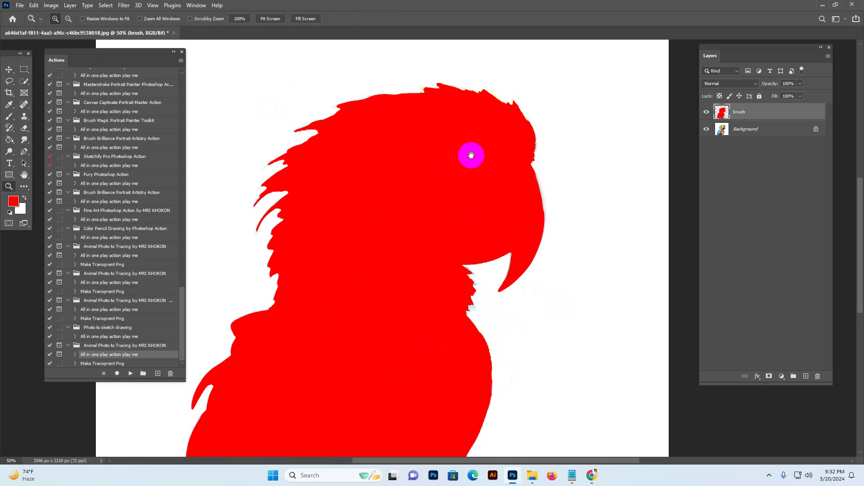
pyautogui.click(9, 116)
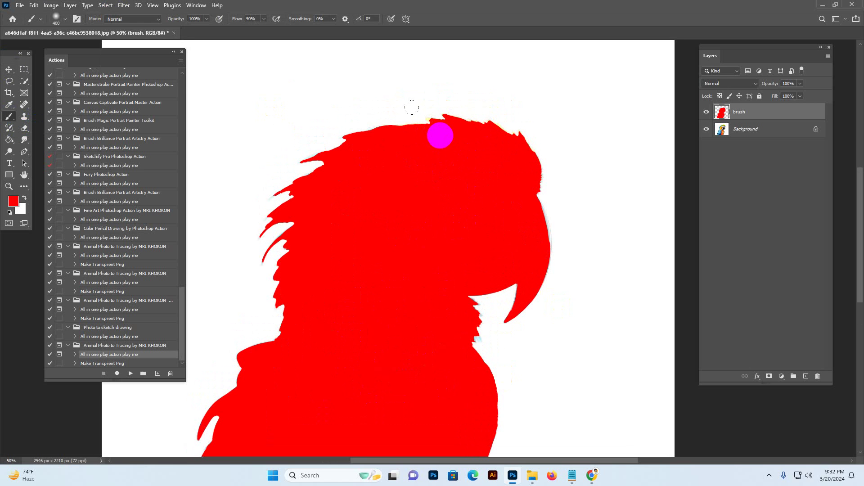
pyautogui.press('[')
pyautogui.press('[')
pyautogui.press('[')
pyautogui.press('[')
pyautogui.press('[')
pyautogui.press('[')
pyautogui.press('[')
pyautogui.press('[')
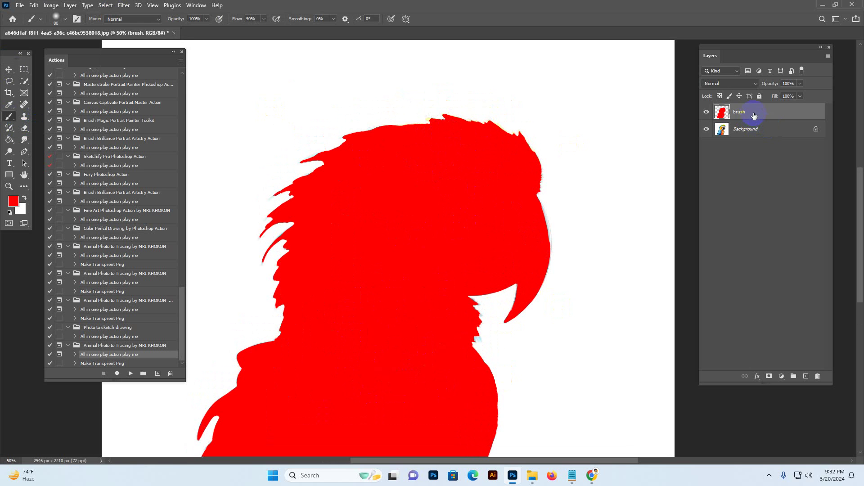
pyautogui.click(453, 106)
pyautogui.press('[')
pyautogui.press('[')
pyautogui.press('[')
pyautogui.click(432, 121)
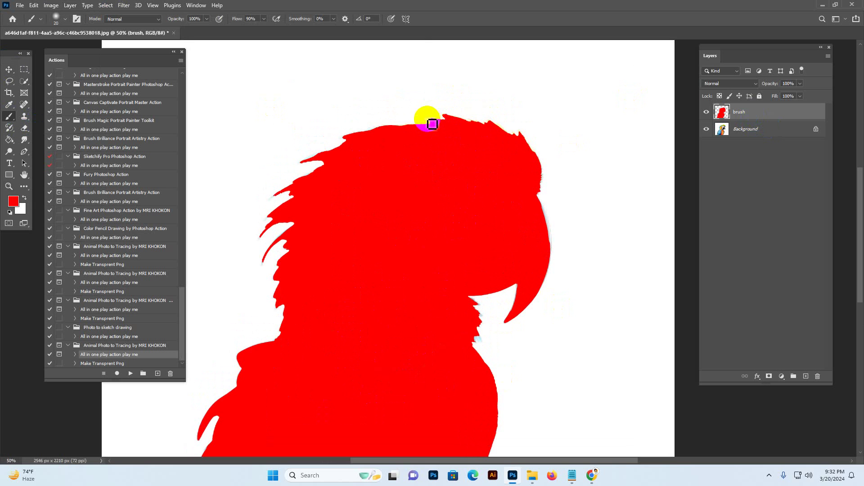
pyautogui.press('[')
pyautogui.click(279, 199)
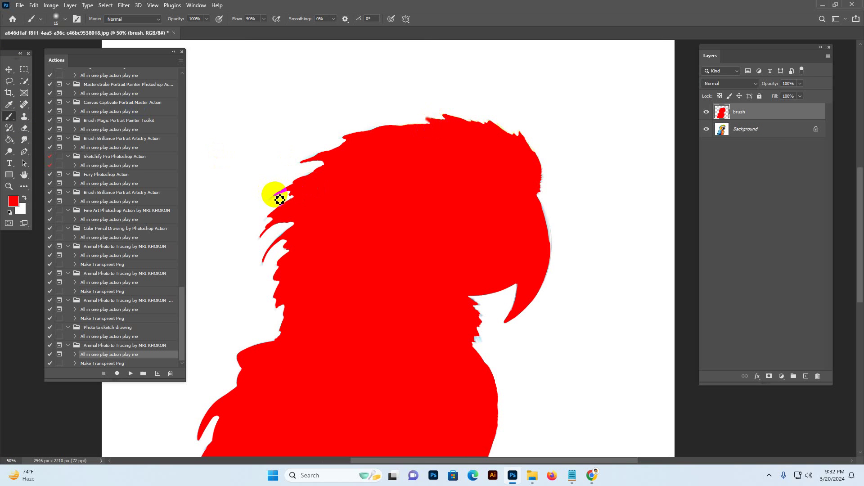
pyautogui.moveTo(274, 194); pyautogui.dragTo(268, 200)
# - Paint red over the uncovered throat feathers below the beak with a brush of about 20 px
pyautogui.click(61, 18)
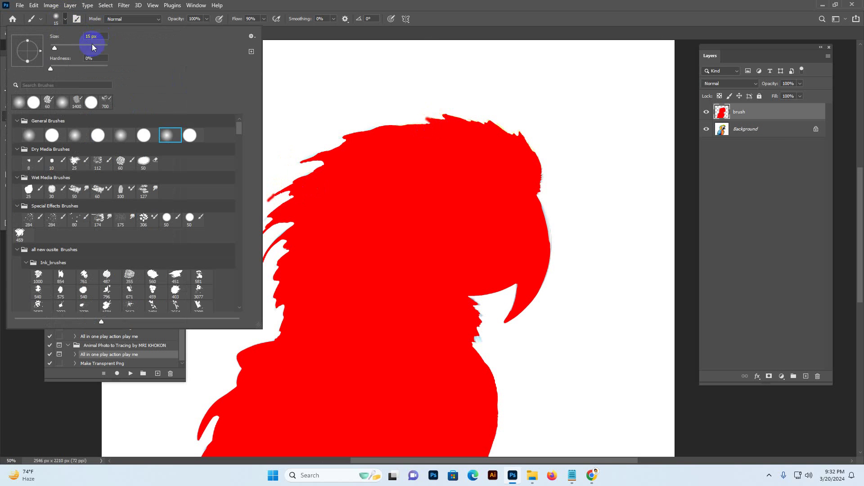
pyautogui.moveTo(55, 48)
pyautogui.mouseDown()
pyautogui.moveTo(66, 50)
pyautogui.moveTo(58, 50)
pyautogui.mouseUp()
pyautogui.click(373, 255)
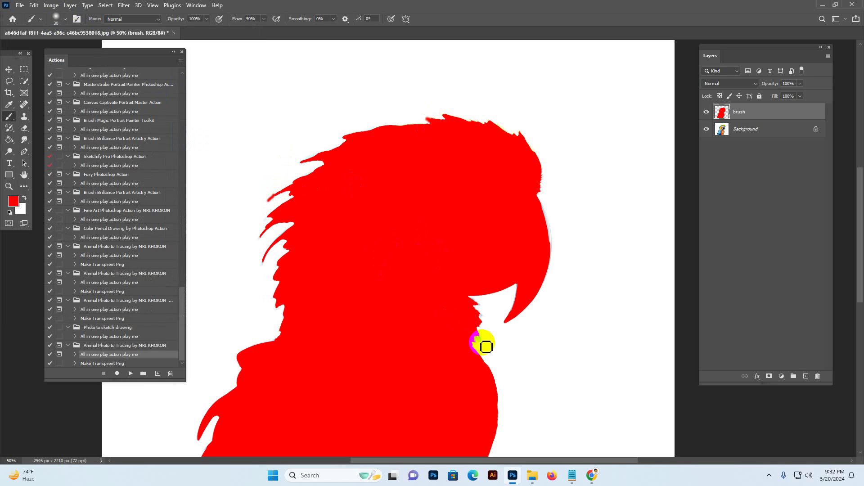
pyautogui.press('[')
pyautogui.press('[')
pyautogui.moveTo(476, 336); pyautogui.dragTo(480, 344)
pyautogui.press('[')
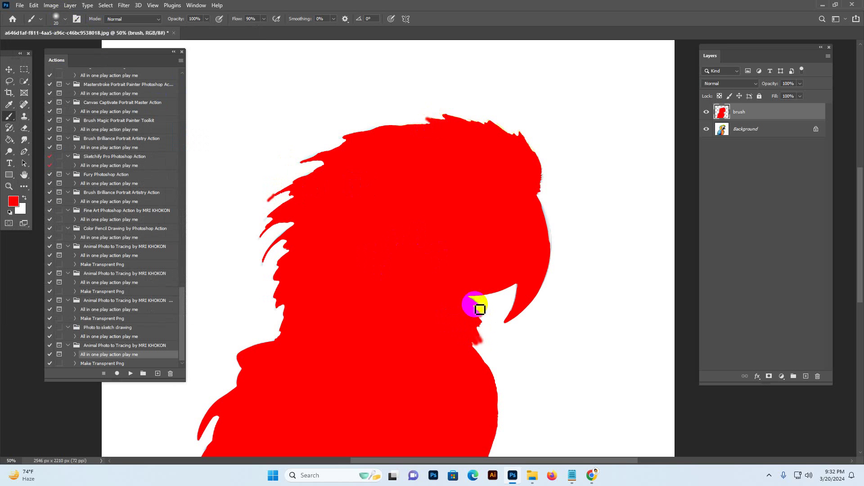
# - Run the selected action "All in one play action play me" from the Animal Photo to Tracing set and dismiss its closing message
pyautogui.press('space')
pyautogui.moveTo(394, 322); pyautogui.dragTo(412, 300)
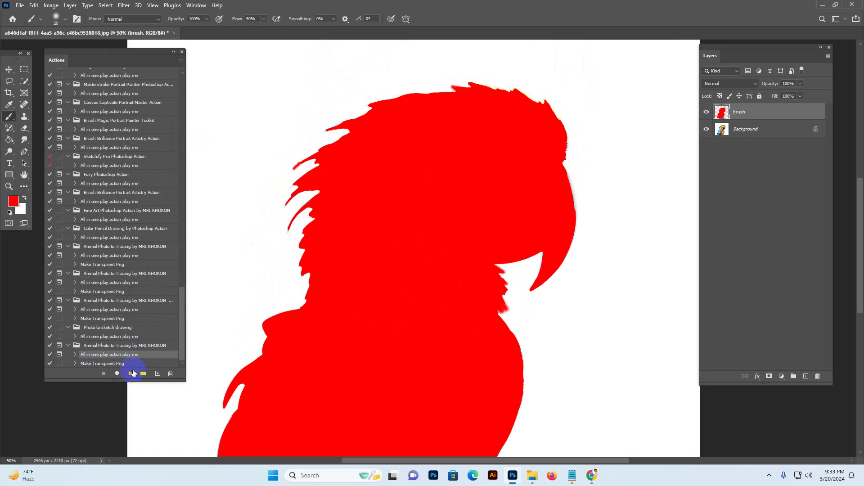
pyautogui.click(131, 374)
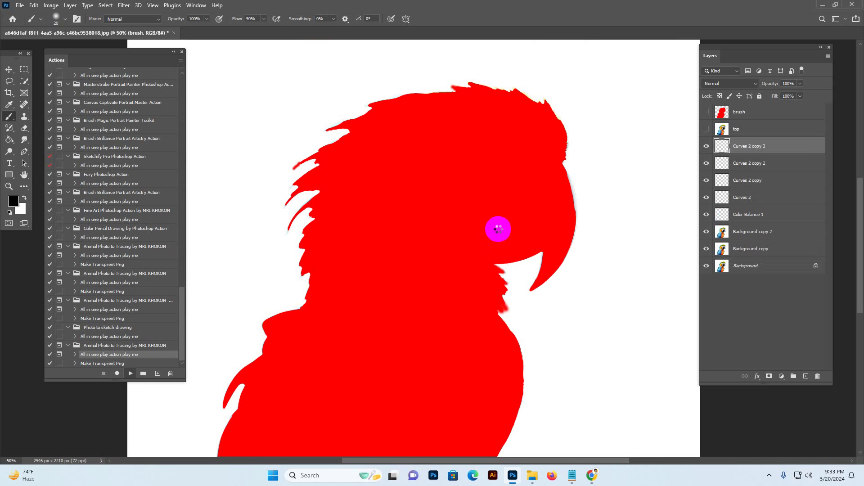
pyautogui.click(521, 254)
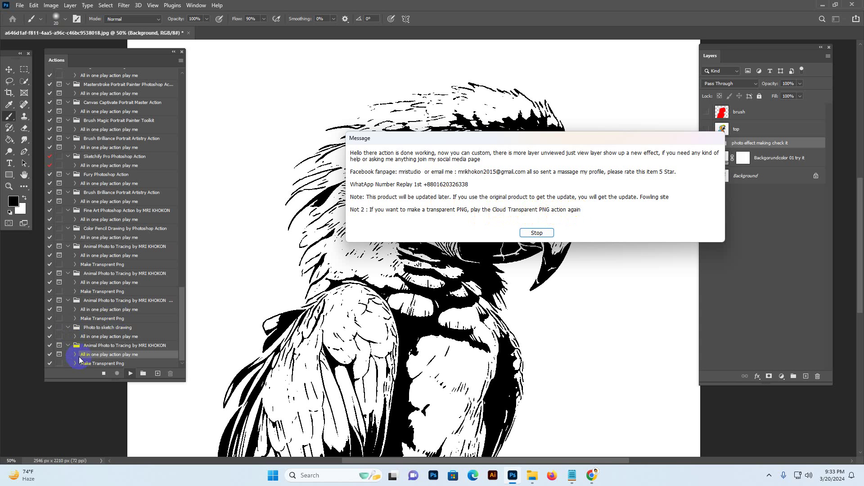
pyautogui.click(537, 233)
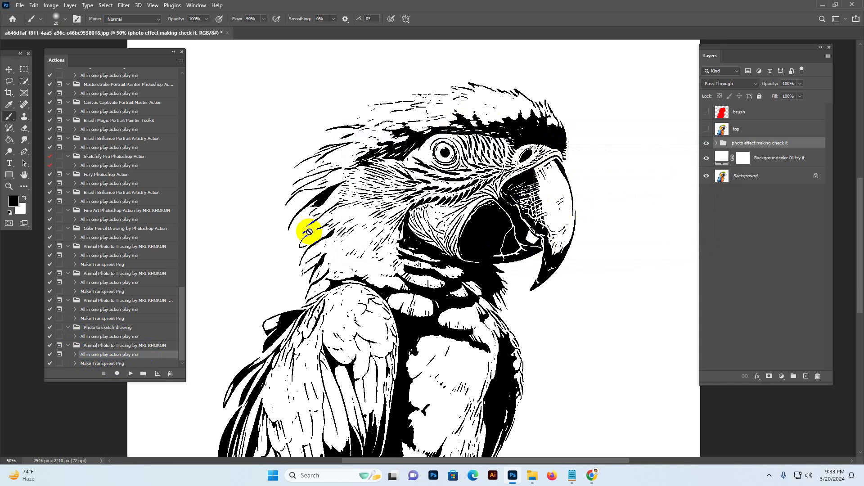
# - Examine the black-and-white tracing around the parrot's face and beak, and move the Layers panel closer to the image
pyautogui.press('z')
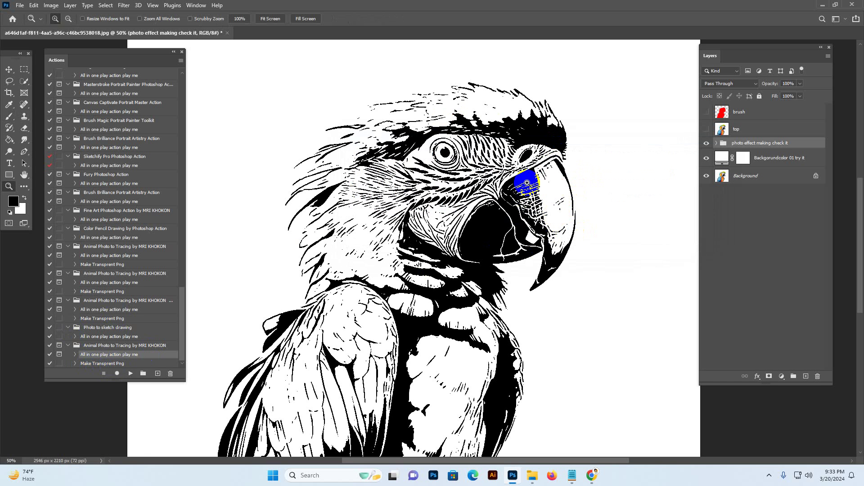
pyautogui.keyDown('alt'); pyautogui.click(527, 183); pyautogui.keyUp('alt')
pyautogui.keyDown('alt'); pyautogui.click(517, 228); pyautogui.keyUp('alt')
pyautogui.click(511, 213)
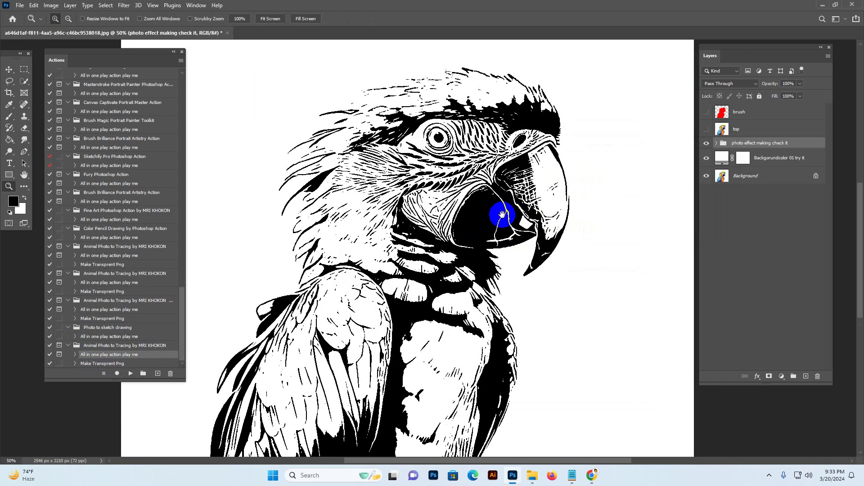
pyautogui.moveTo(717, 54); pyautogui.dragTo(666, 69)
pyautogui.keyDown('alt'); pyautogui.click(514, 209); pyautogui.keyUp('alt')
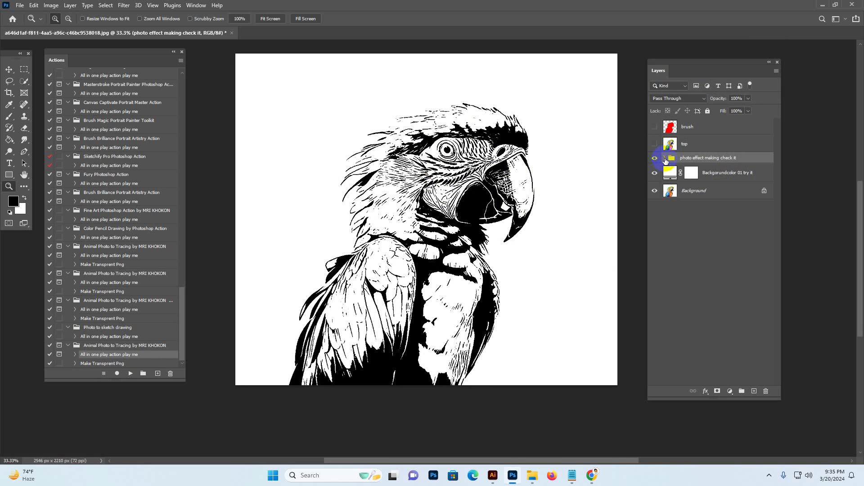
# - Expand the "photo effect making check it" group and toggle the photo effect 02 layer's visibility to compare the tracing with and without it
pyautogui.click(664, 158)
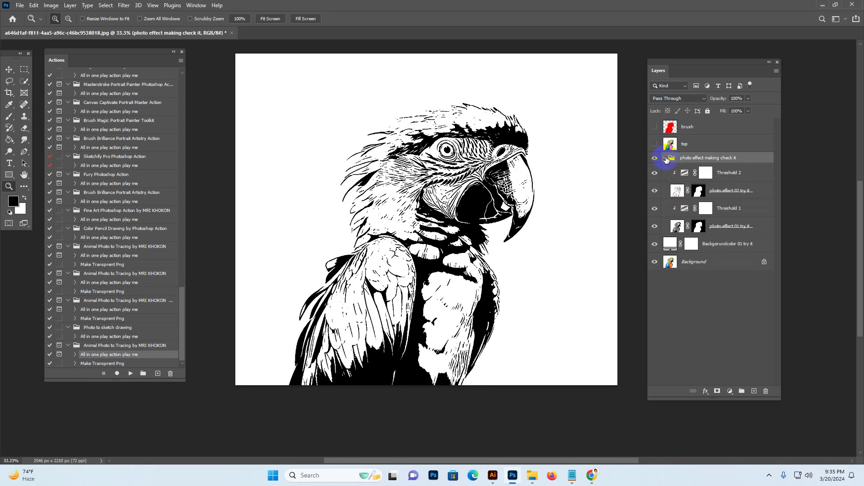
pyautogui.click(741, 192)
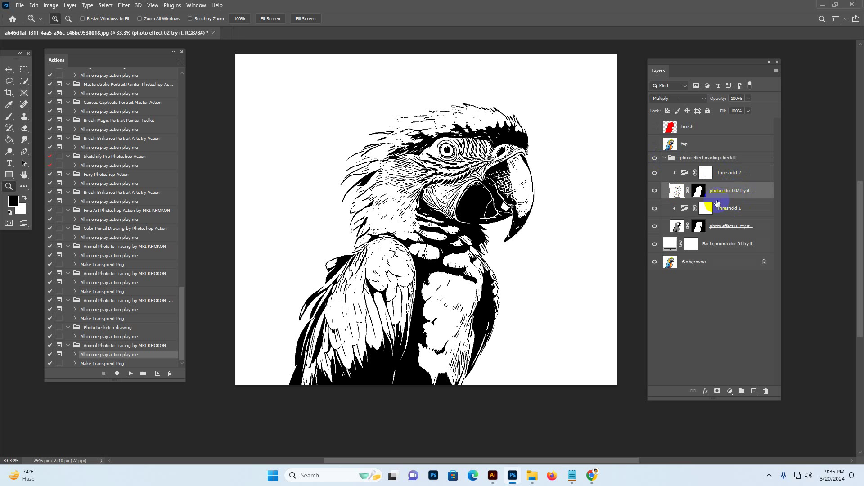
pyautogui.click(654, 194)
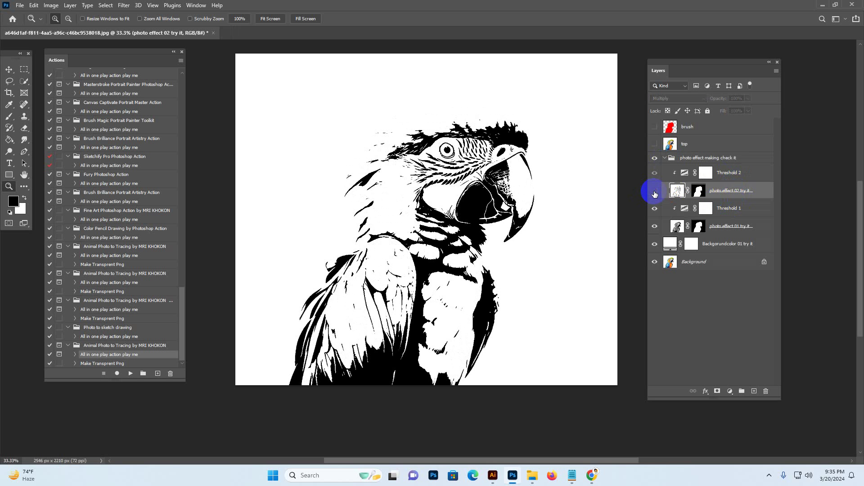
pyautogui.click(654, 194)
pyautogui.click(654, 192)
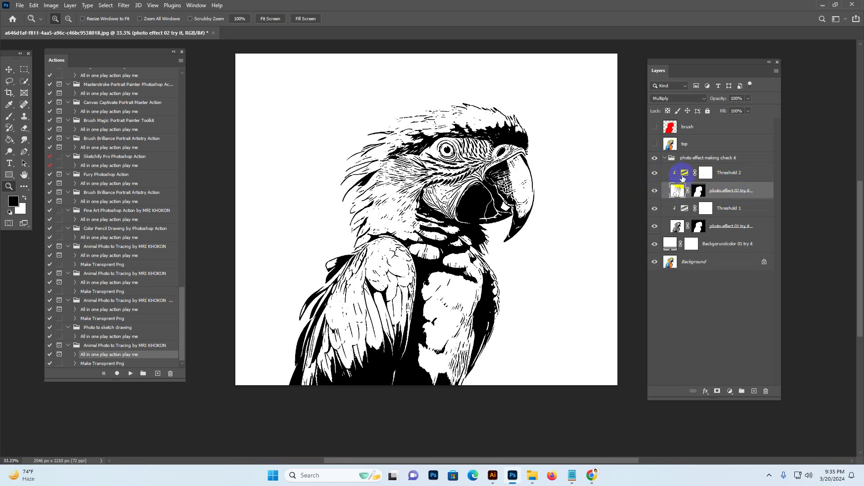
# - Set the Threshold 2 adjustment layer's threshold level to 212 to add finer tracing lines
pyautogui.click(683, 174)
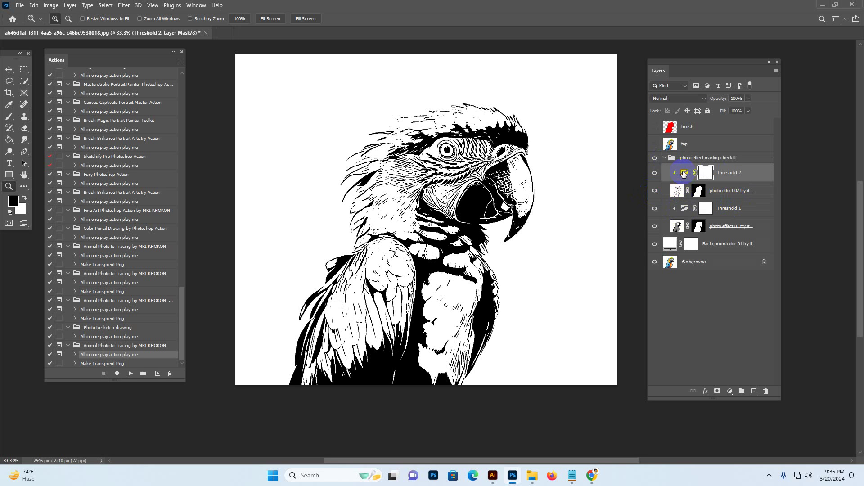
pyautogui.doubleClick(684, 174)
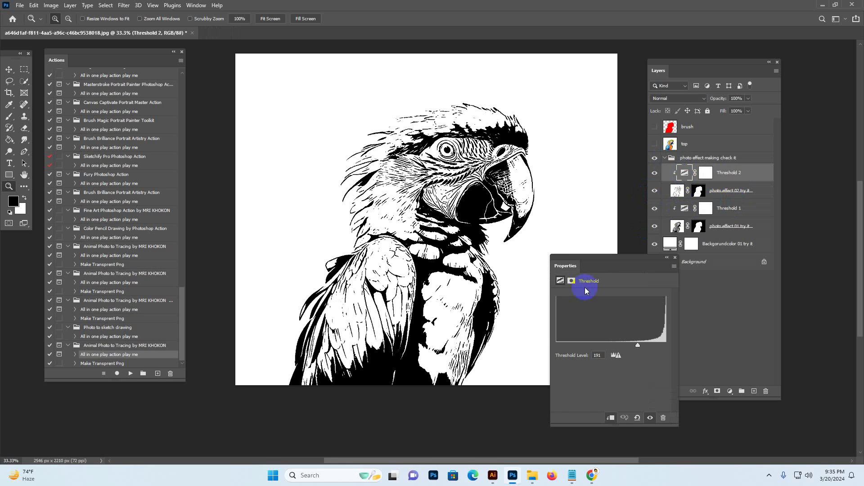
pyautogui.moveTo(602, 264); pyautogui.dragTo(554, 261)
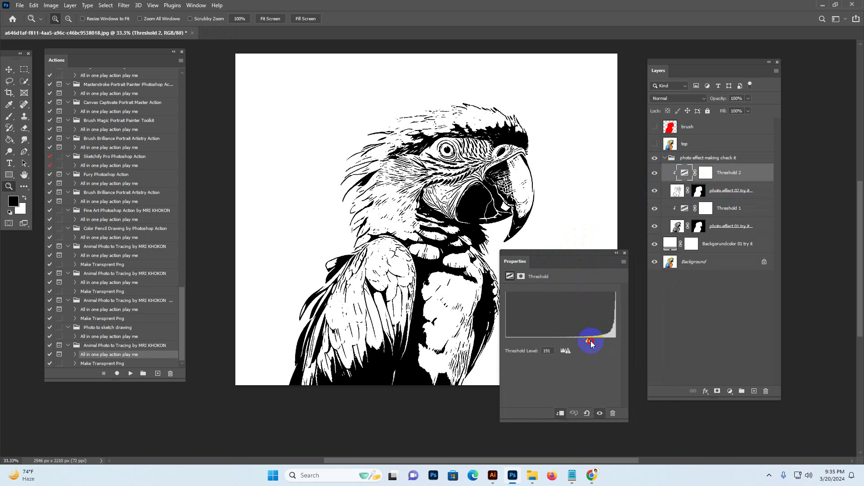
pyautogui.moveTo(591, 344)
pyautogui.mouseDown()
pyautogui.moveTo(618, 343)
pyautogui.moveTo(522, 340)
pyautogui.moveTo(613, 339)
pyautogui.moveTo(597, 340)
pyautogui.mouseUp()
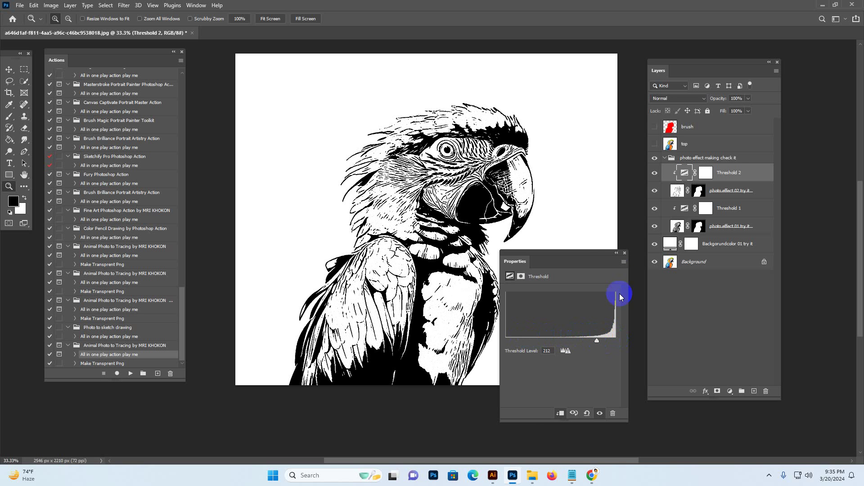
pyautogui.click(625, 254)
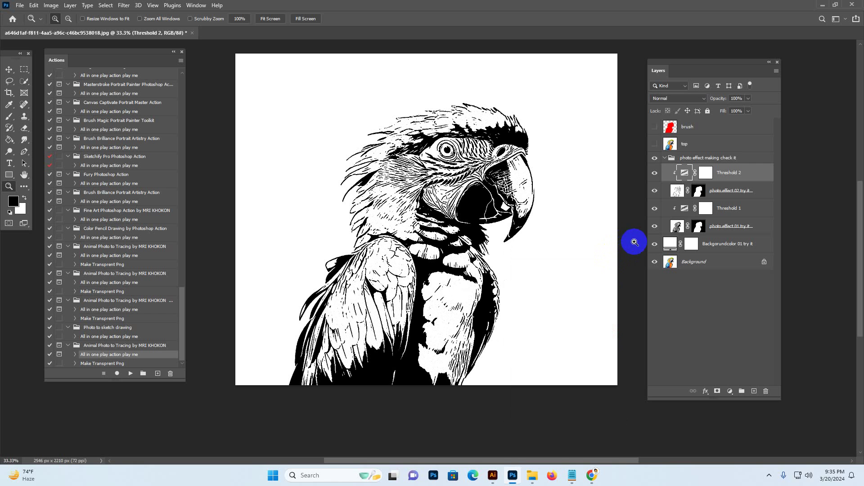
pyautogui.click(696, 181)
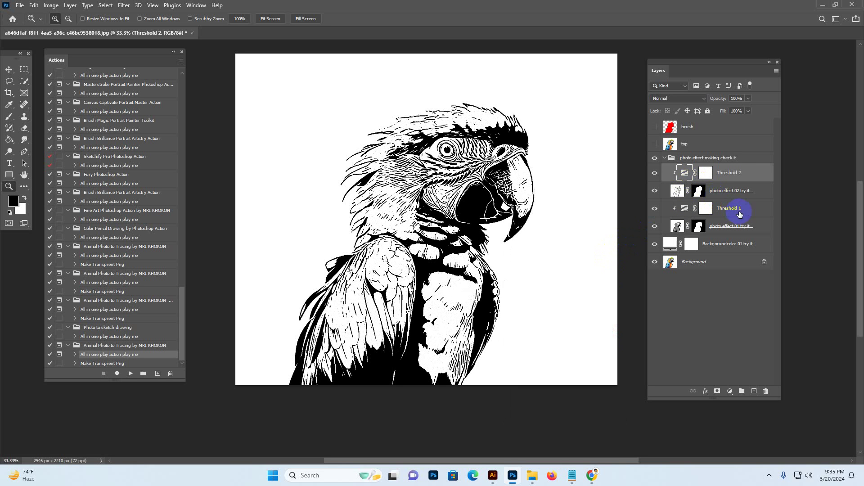
# - Toggle the photo effect 01 layer's visibility to compare the tracing with and without its solid black areas
pyautogui.click(760, 230)
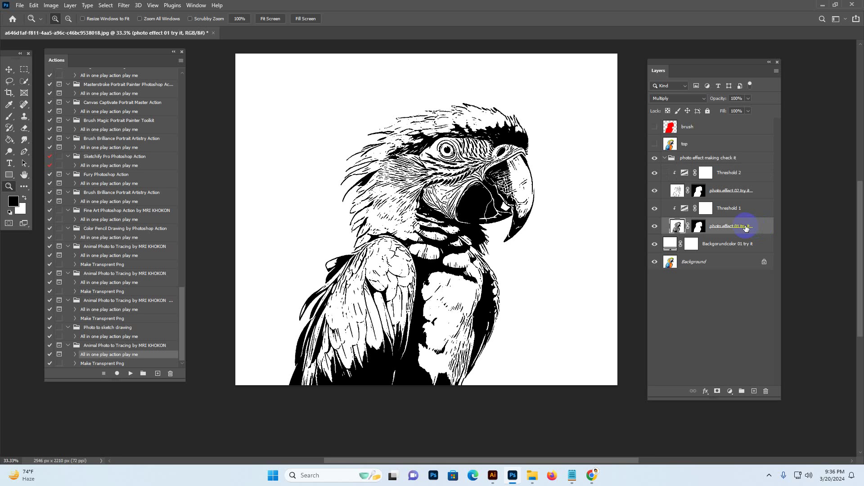
pyautogui.click(655, 227)
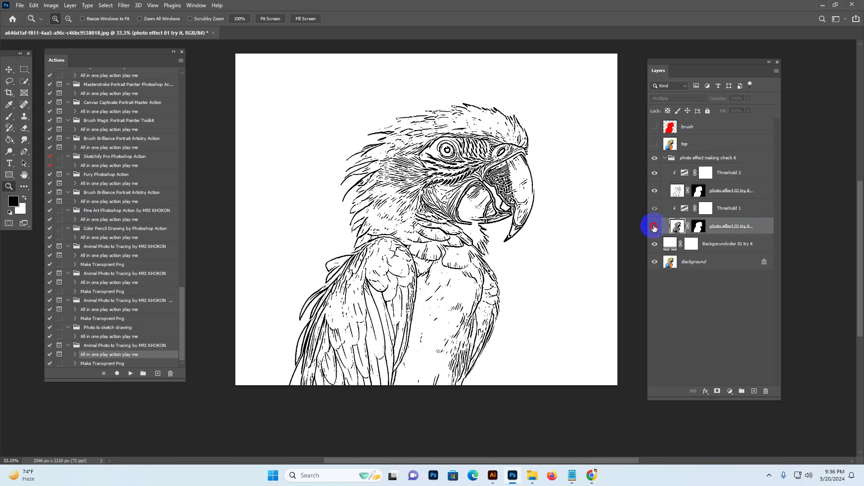
pyautogui.click(655, 226)
pyautogui.click(655, 226)
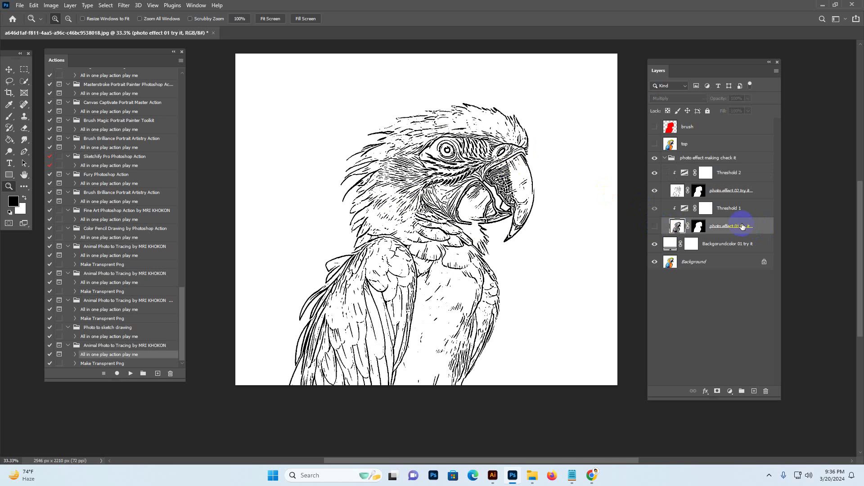
pyautogui.click(655, 227)
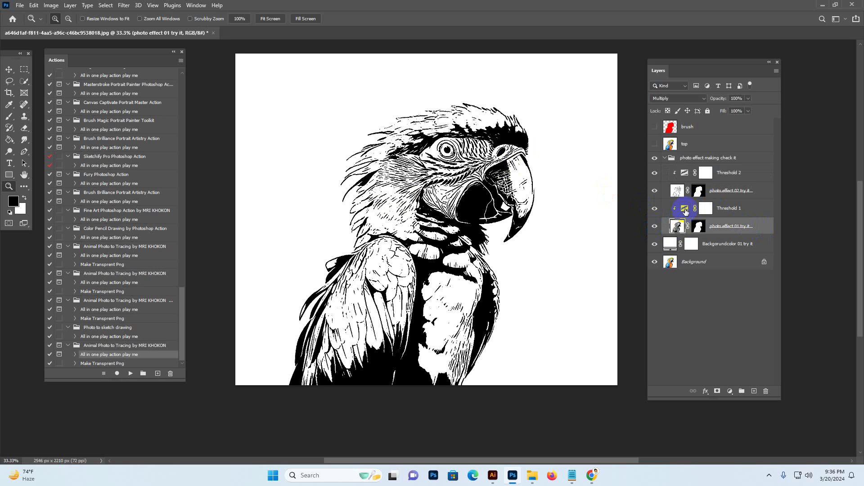
# - Set the Threshold 1 adjustment layer's threshold level to 120
pyautogui.doubleClick(684, 210)
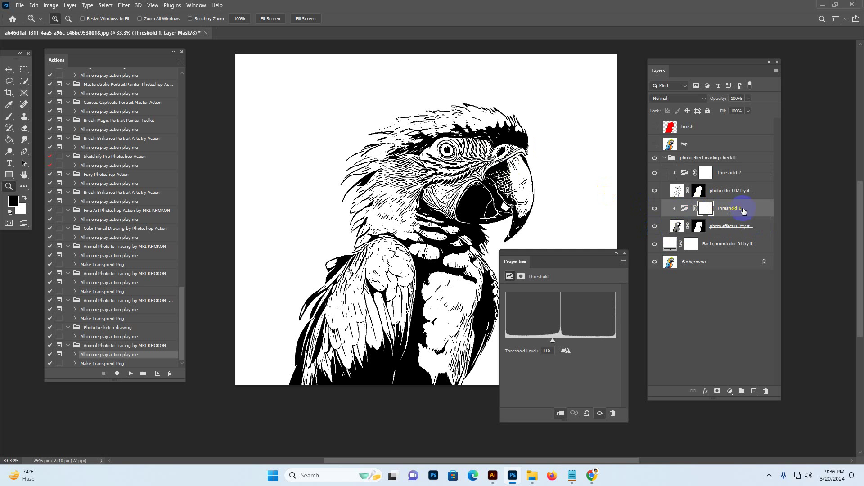
pyautogui.moveTo(561, 344)
pyautogui.mouseDown()
pyautogui.moveTo(510, 342)
pyautogui.moveTo(592, 341)
pyautogui.moveTo(548, 340)
pyautogui.moveTo(557, 337)
pyautogui.mouseUp()
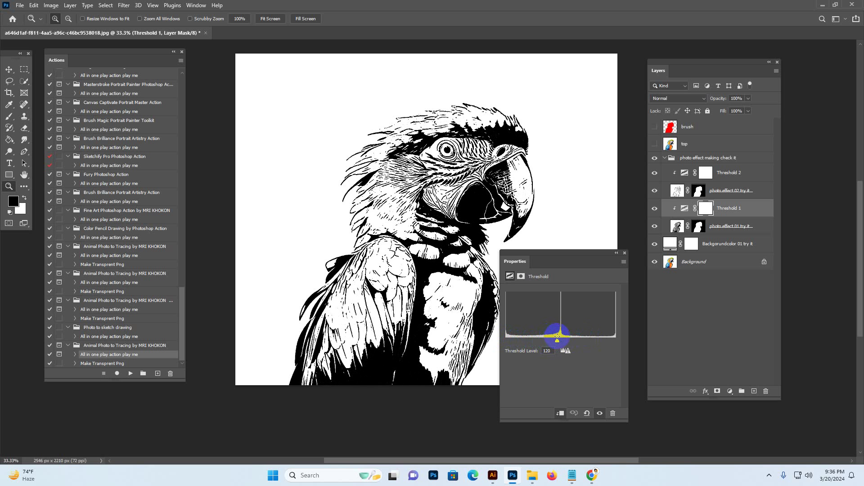
pyautogui.click(624, 253)
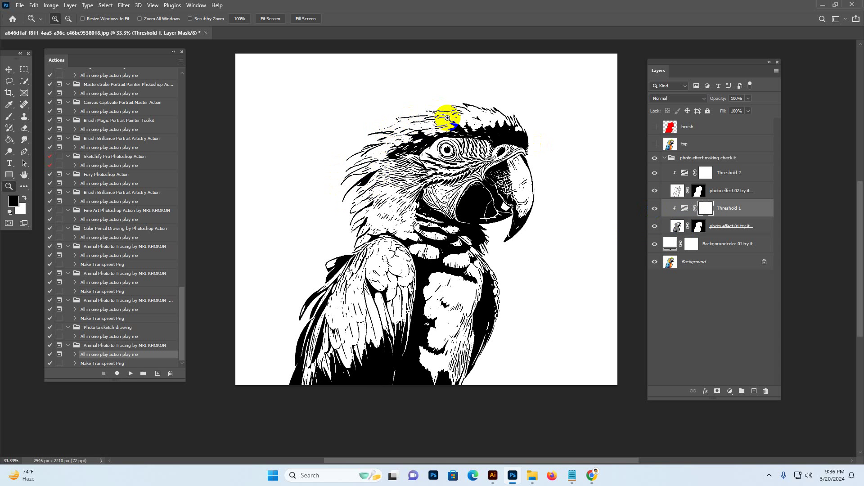
# - Select the photo effect 02 layer for retouching and choose a hard round General Brushes tip with 100% hardness
pyautogui.click(660, 146)
pyautogui.click(678, 192)
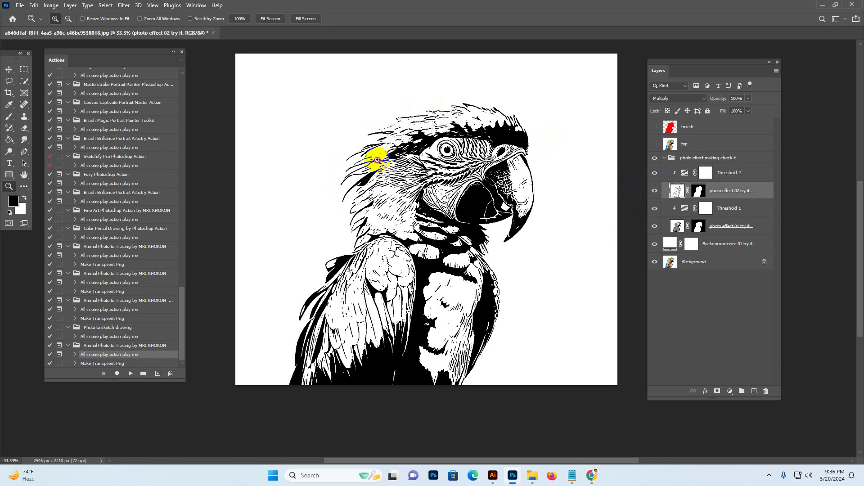
pyautogui.click(378, 159)
pyautogui.click(9, 116)
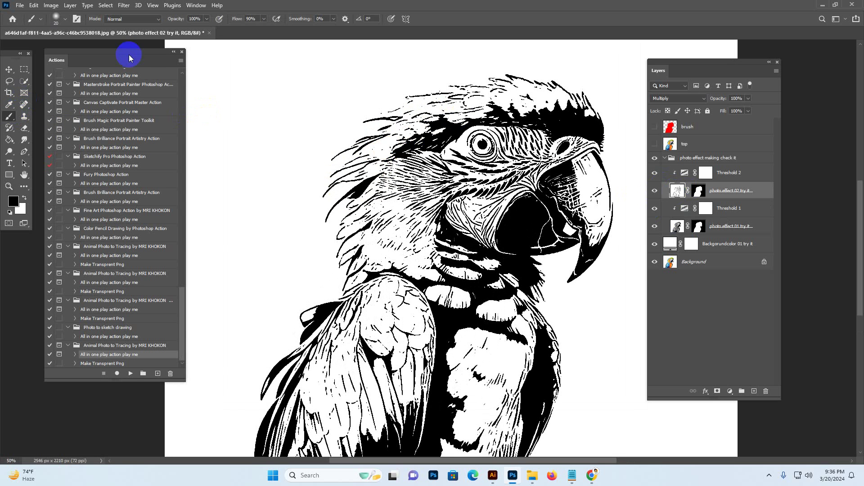
pyautogui.click(65, 20)
pyautogui.click(190, 135)
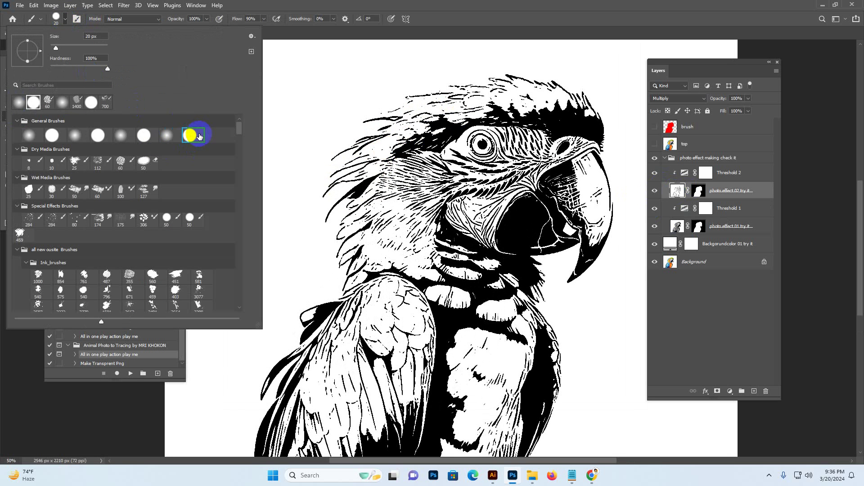
pyautogui.click(490, 10)
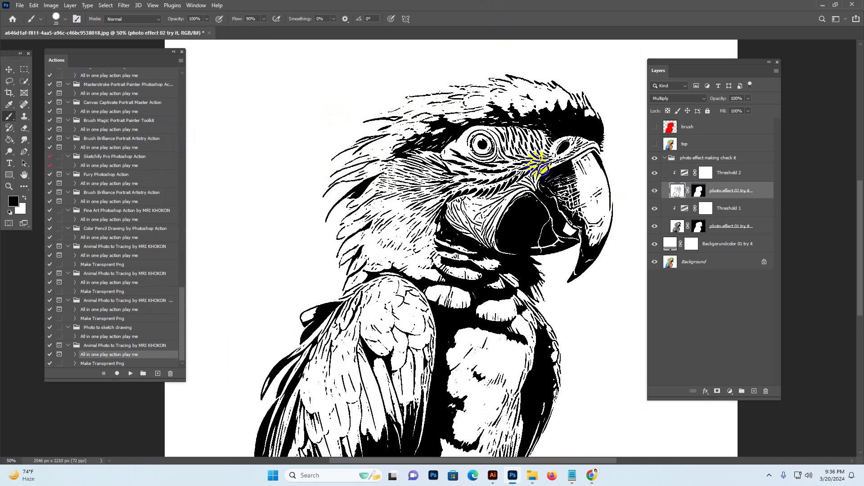
pyautogui.press('[')
pyautogui.click(481, 98)
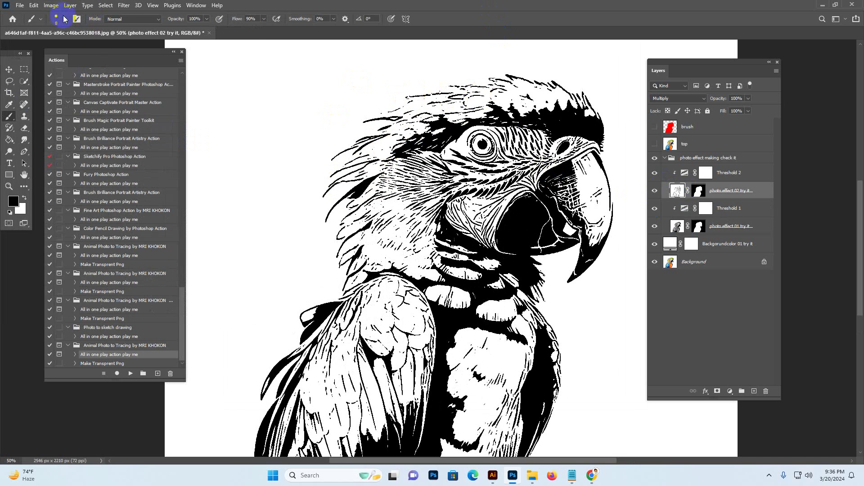
# - Reduce the hard round brush to about 8 px and paint black feather strokes over the parrot's crown
pyautogui.click(65, 20)
pyautogui.click(52, 47)
pyautogui.moveTo(54, 48); pyautogui.dragTo(63, 48)
pyautogui.click(86, 48)
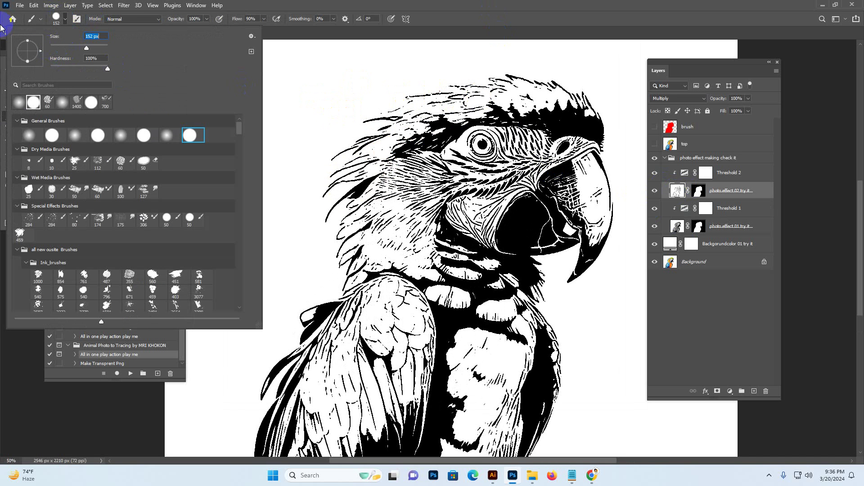
pyautogui.click(478, 16)
pyautogui.press('[')
pyautogui.press('[')
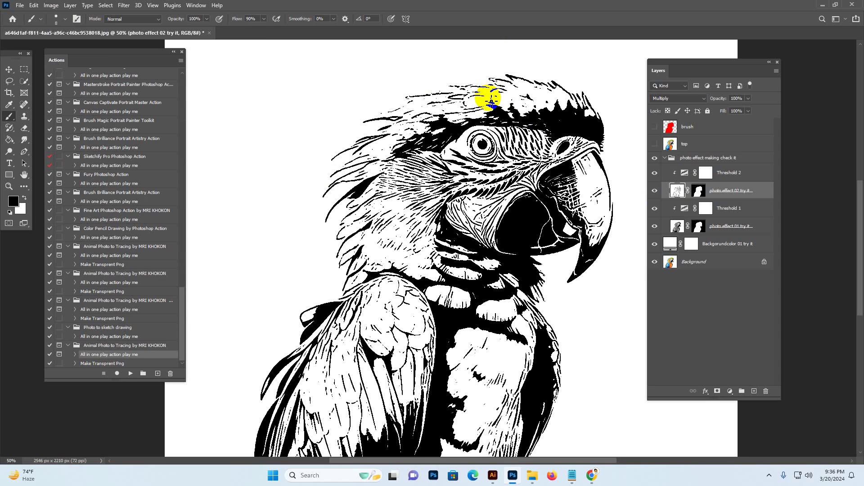
pyautogui.moveTo(488, 98); pyautogui.dragTo(460, 106)
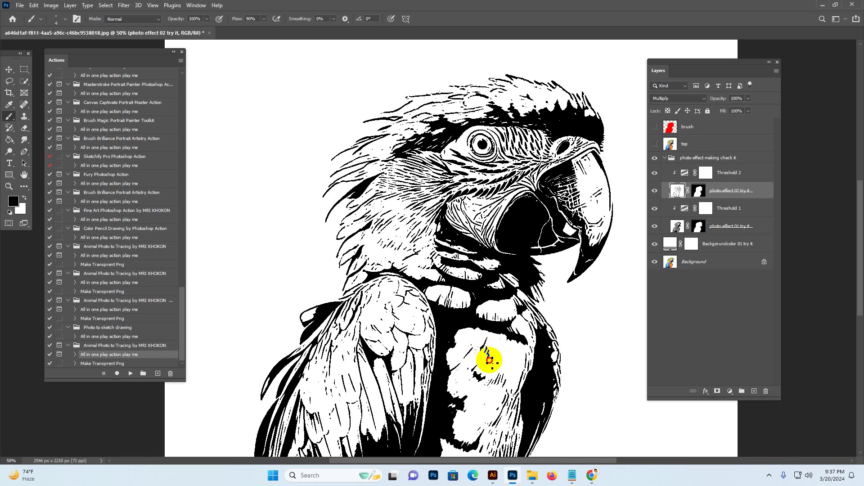
# - Paint fine black strokes on the parrot's chest and in the facial area below the eye with a very small brush
pyautogui.moveTo(491, 376); pyautogui.dragTo(501, 307)
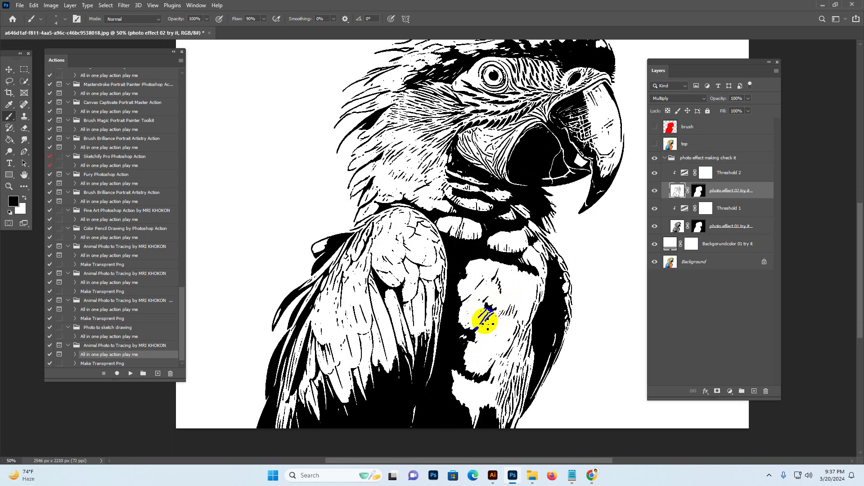
pyautogui.moveTo(579, 185); pyautogui.dragTo(538, 277)
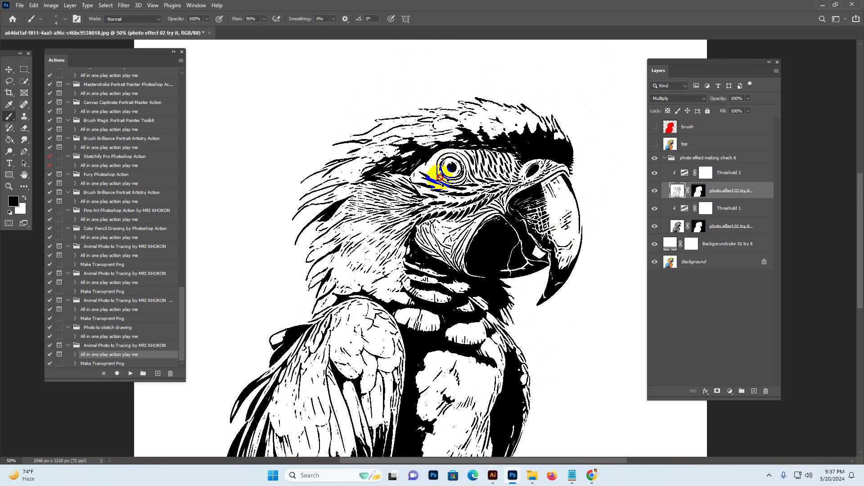
pyautogui.moveTo(519, 202); pyautogui.dragTo(517, 201)
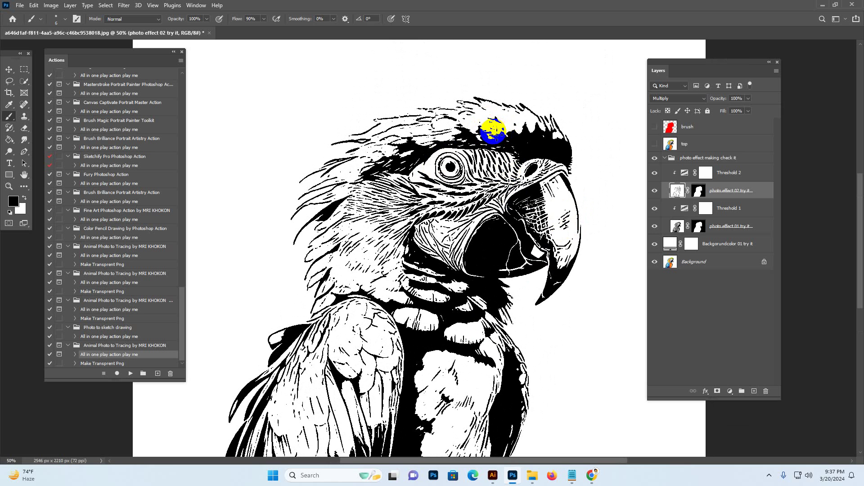
# - Enlarge the brush to 20 px and fill in black over the dark band above the parrot's eye
pyautogui.press(']')
pyautogui.press(']')
pyautogui.press(']')
pyautogui.press(']')
pyautogui.moveTo(495, 138)
pyautogui.mouseDown()
pyautogui.moveTo(476, 135)
pyautogui.moveTo(485, 134)
pyautogui.mouseUp()
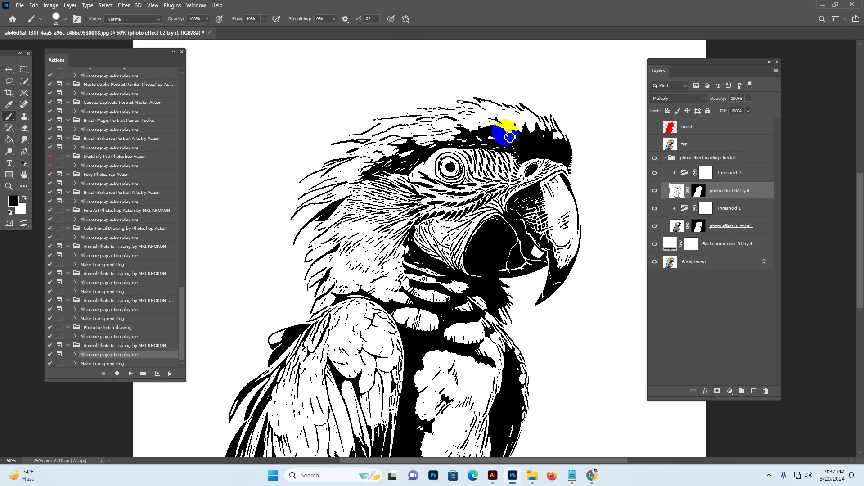
# - Extend the black band behind the eye toward the back of the head with a brush of about 8 px
pyautogui.press('[')
pyautogui.press('[')
pyautogui.press('[')
pyautogui.press('[')
pyautogui.press('[')
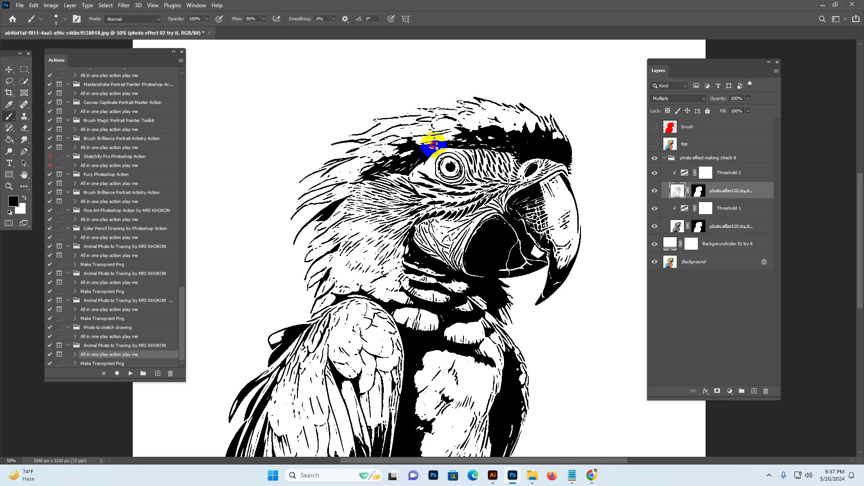
pyautogui.moveTo(411, 158)
pyautogui.mouseDown()
pyautogui.moveTo(385, 150)
pyautogui.moveTo(364, 170)
pyautogui.moveTo(369, 189)
pyautogui.mouseUp()
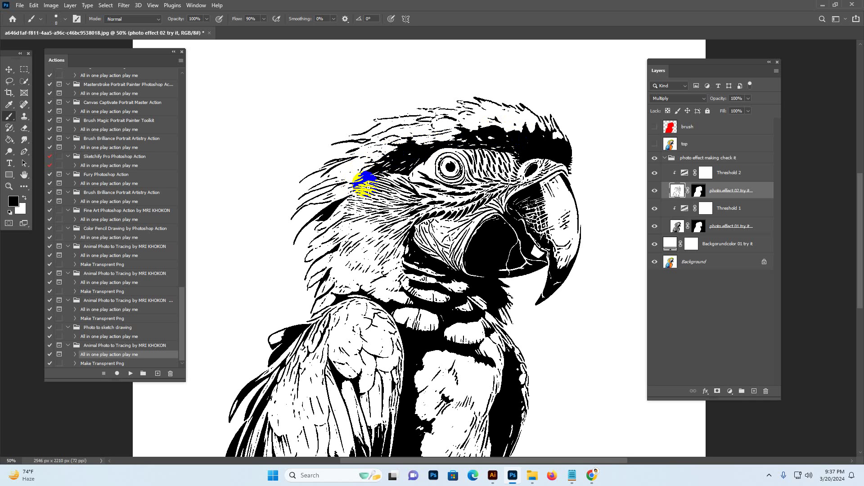
pyautogui.press('[')
pyautogui.press('[')
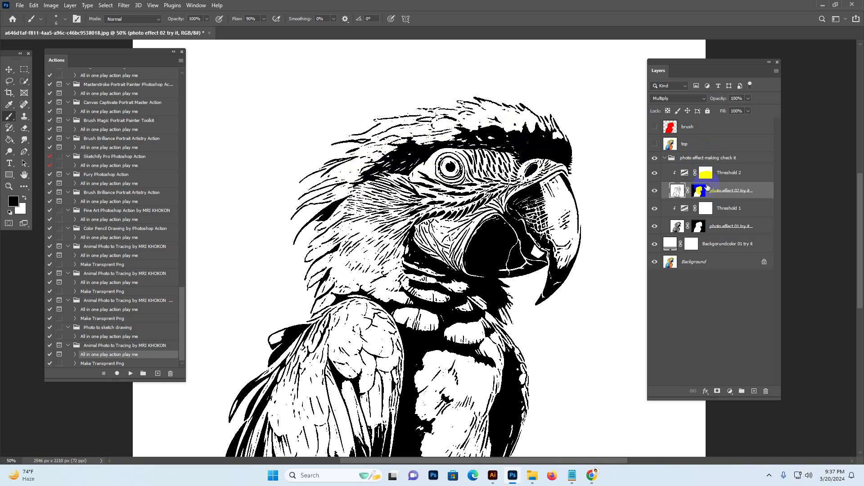
# - Run the Make Transprent Png action on the finished parrot tracing and check the resulting layer by toggling its visibility
pyautogui.click(706, 187)
pyautogui.moveTo(442, 211)
pyautogui.mouseDown()
pyautogui.moveTo(471, 173)
pyautogui.moveTo(492, 170)
pyautogui.mouseUp()
pyautogui.hotkey('ctrl', '-')
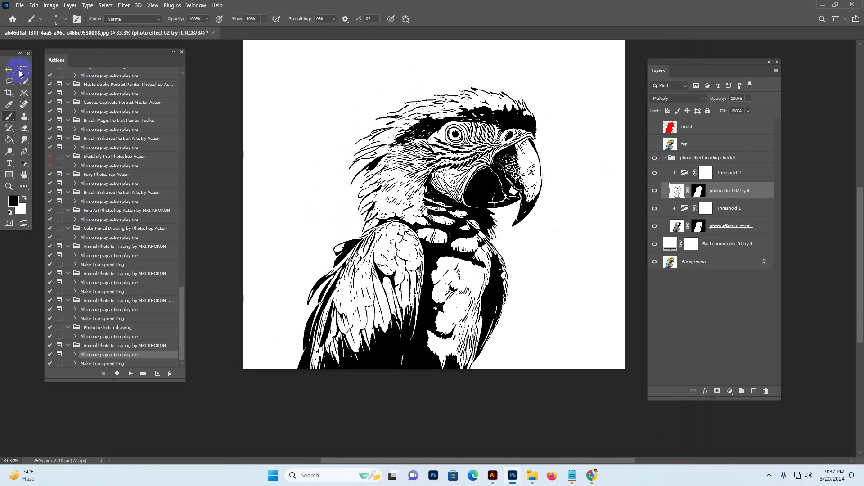
pyautogui.click(18, 70)
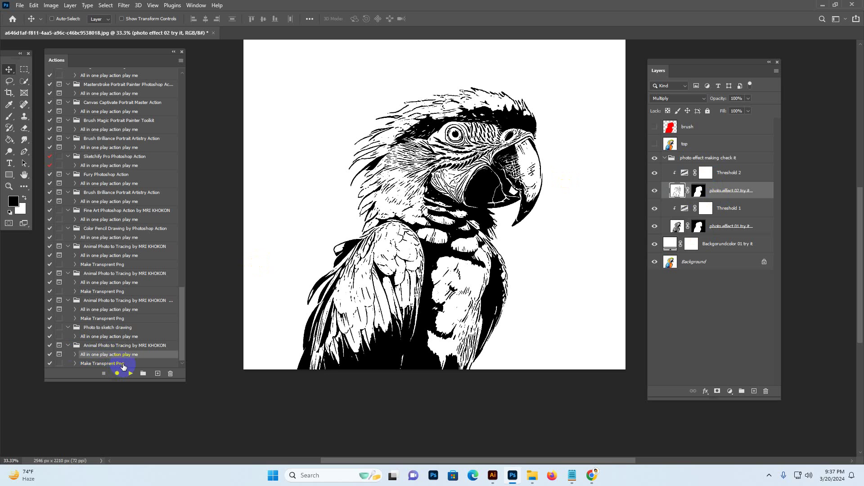
pyautogui.click(115, 365)
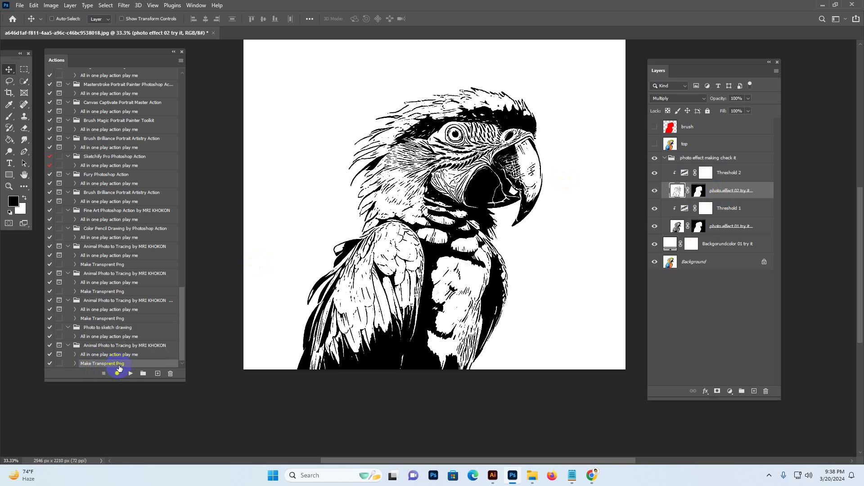
pyautogui.click(130, 374)
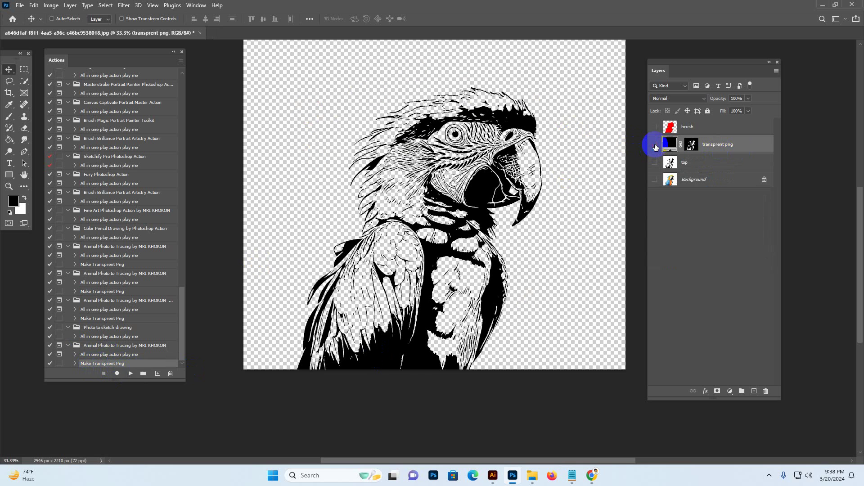
pyautogui.click(655, 145)
pyautogui.click(655, 145)
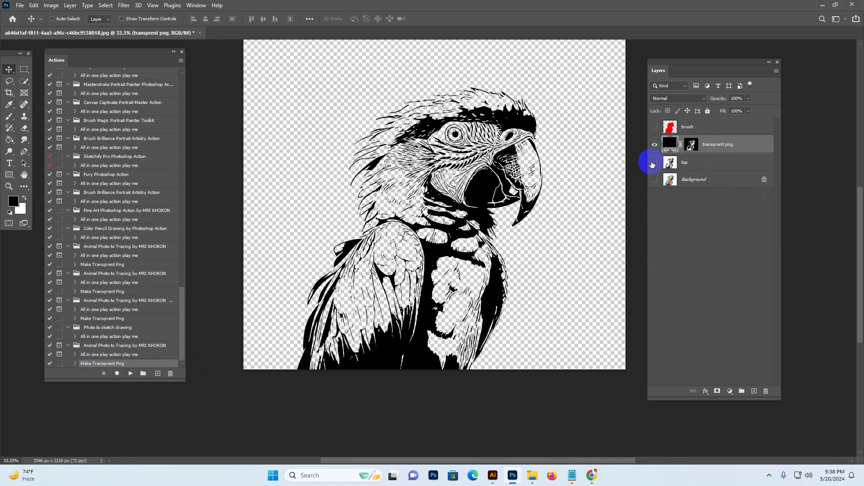
# - Recolor the transprent png fill layer to a bright red, #f91a1a
pyautogui.click(667, 150)
pyautogui.click(668, 143)
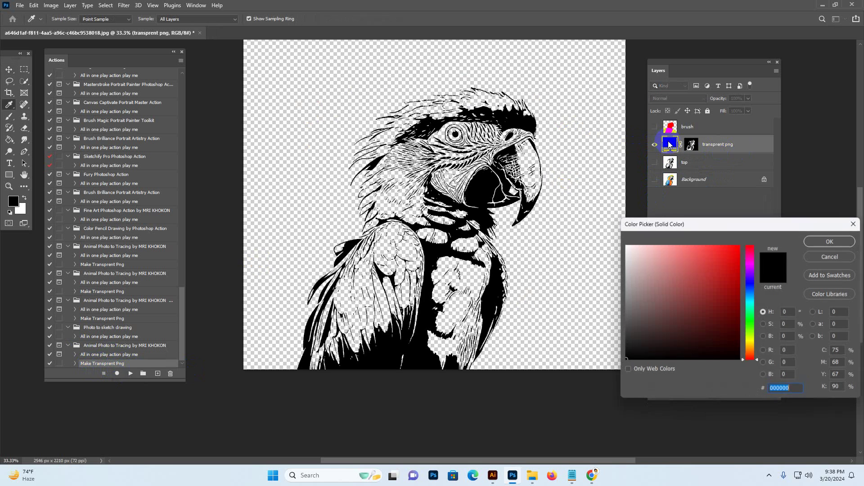
pyautogui.click(652, 252)
pyautogui.click(692, 254)
pyautogui.moveTo(693, 254); pyautogui.dragTo(727, 248)
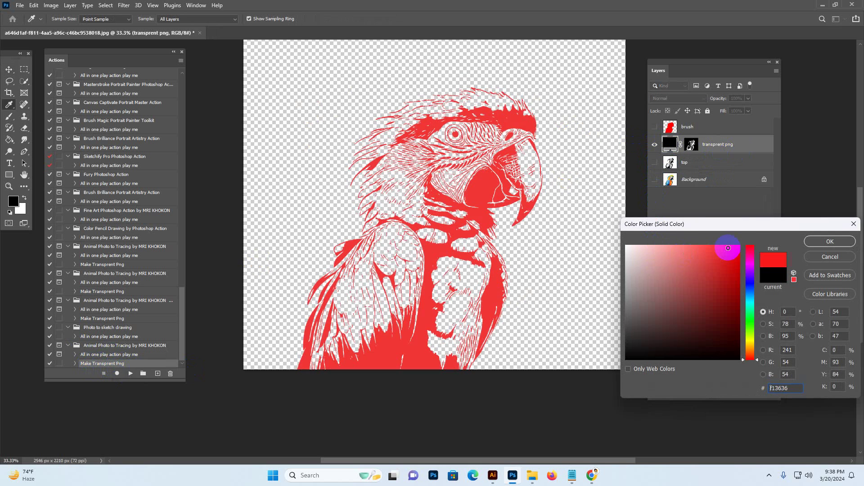
pyautogui.click(830, 241)
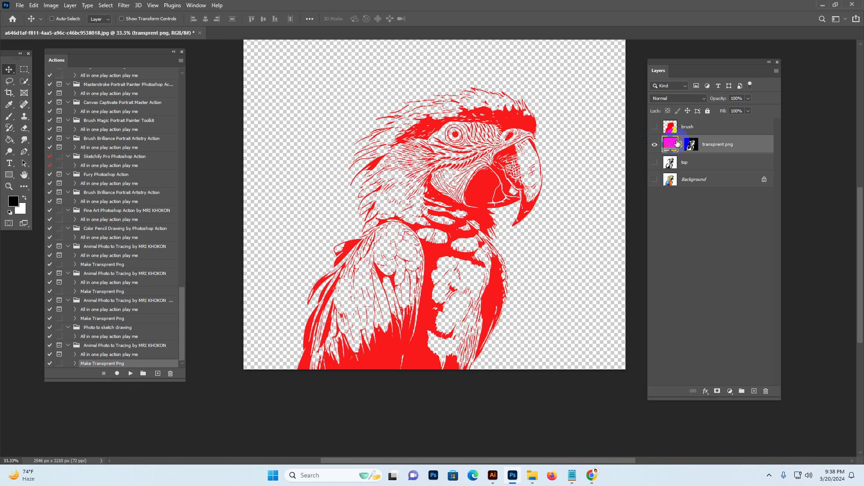
# - Set the fill color of the transprent png layer back to black
pyautogui.click(20, 5)
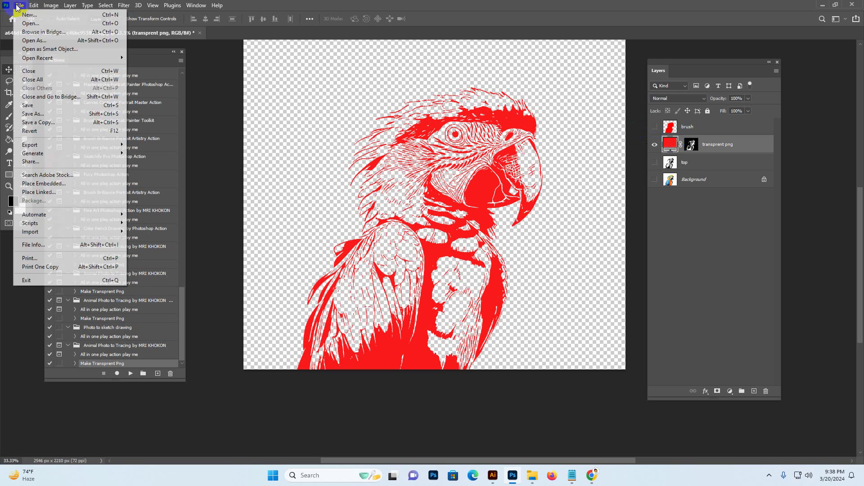
pyautogui.click(669, 143)
pyautogui.doubleClick(670, 143)
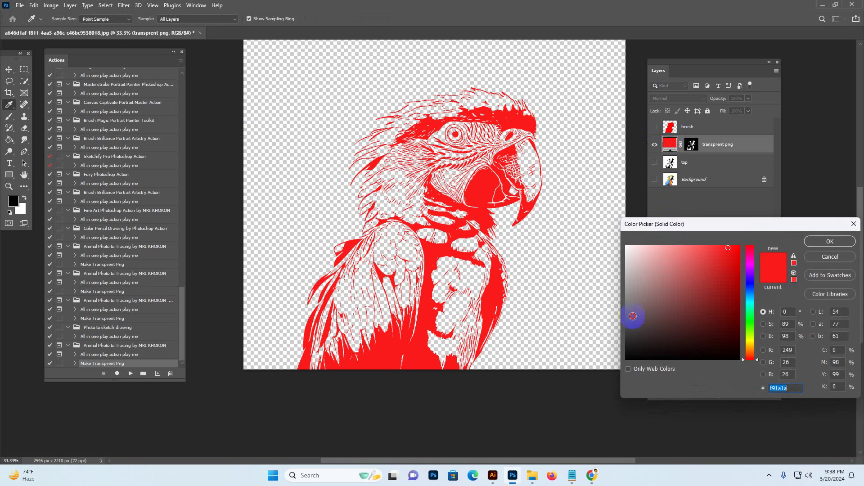
pyautogui.moveTo(633, 318); pyautogui.dragTo(614, 367)
pyautogui.click(841, 242)
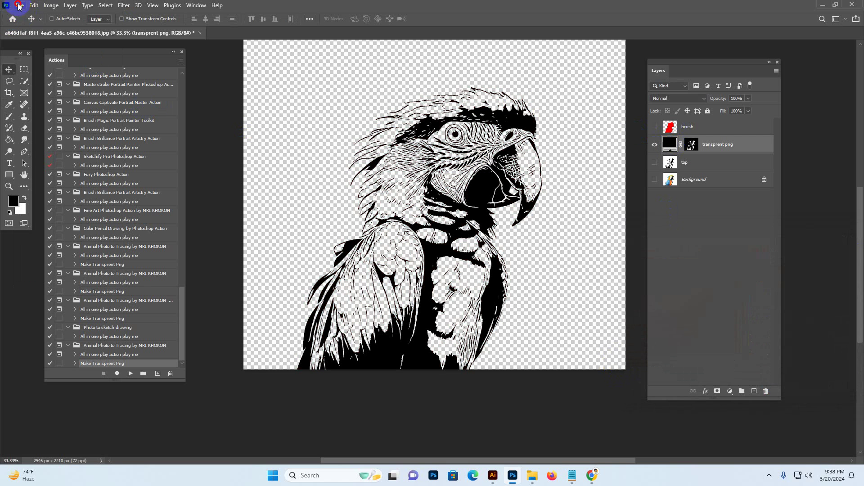
# - Quick-export the transparent tracing as a PNG to the Desktop under the file name ttttt
pyautogui.click(20, 5)
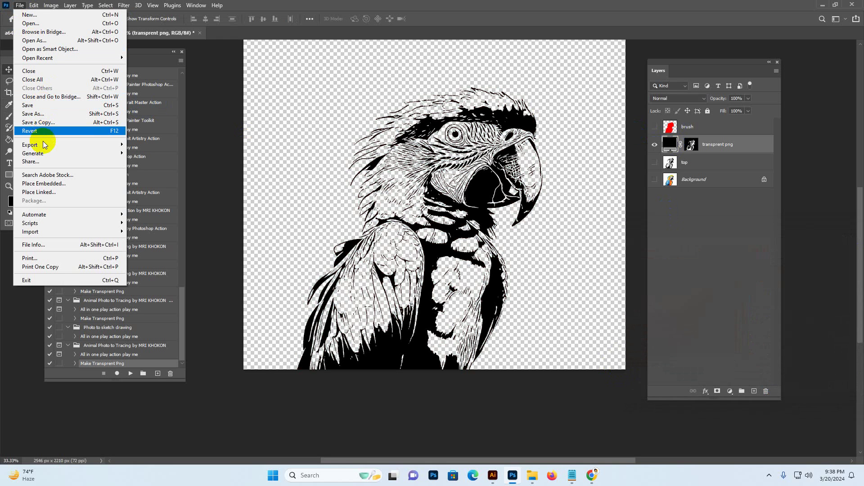
pyautogui.moveTo(53, 143)
pyautogui.click(169, 145)
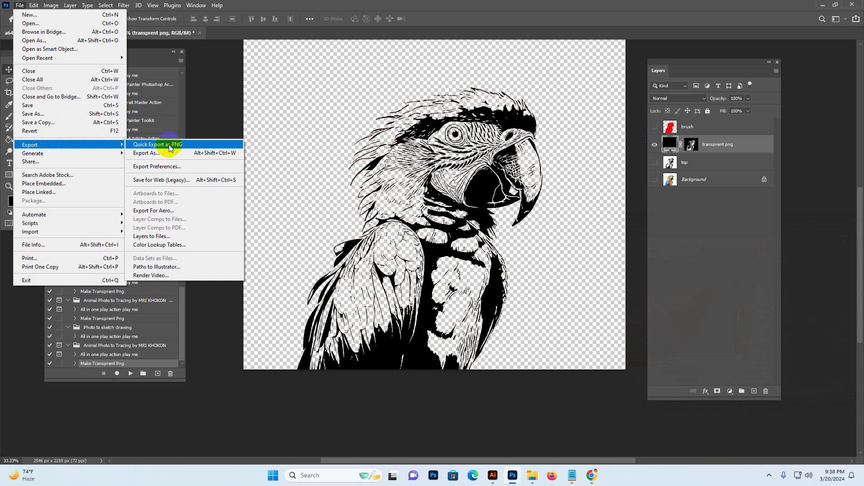
pyautogui.click(170, 147)
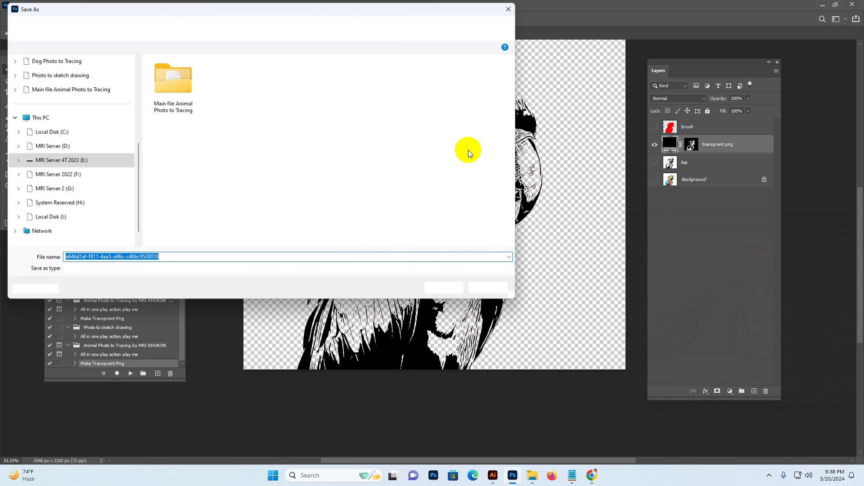
pyautogui.scroll(5, 59, 148)
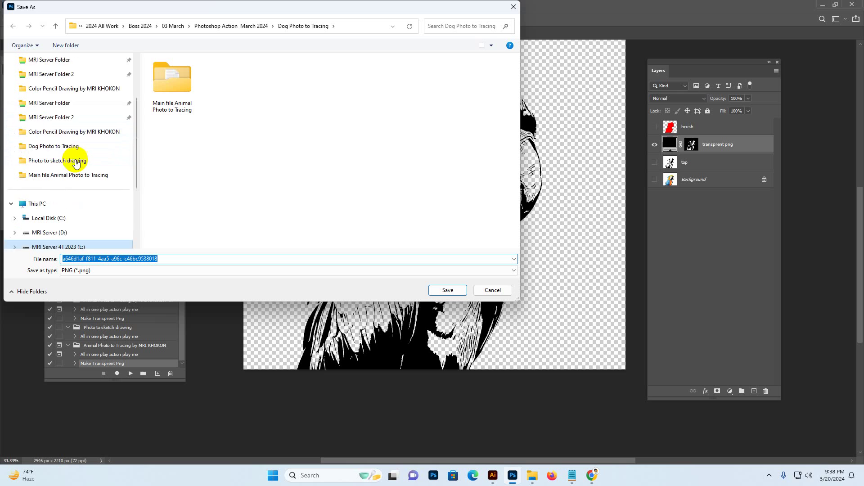
pyautogui.click(36, 120)
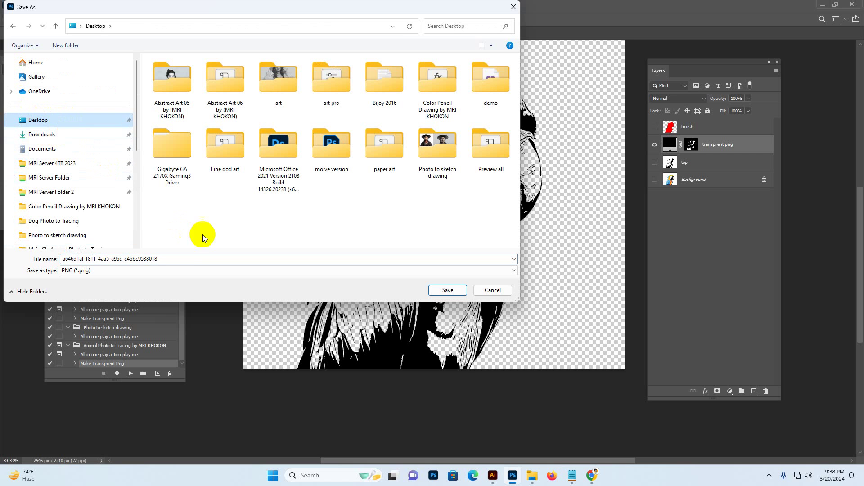
pyautogui.click(184, 258)
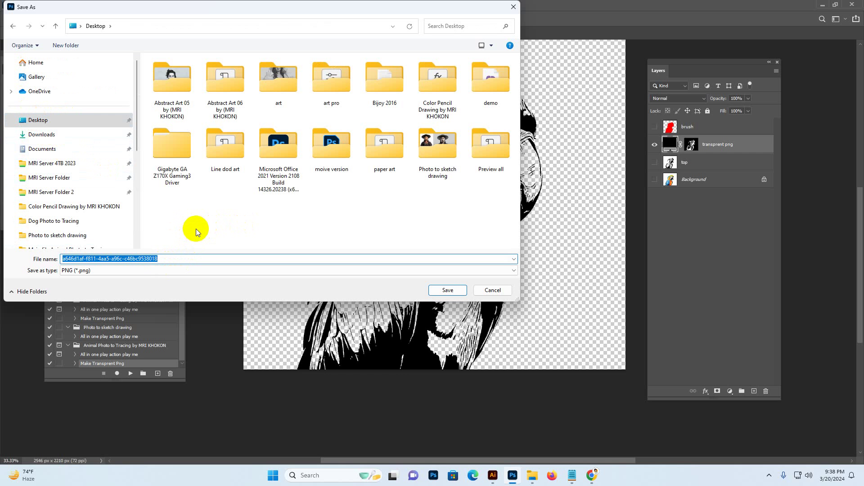
pyautogui.write('ttttt')
pyautogui.click(215, 226)
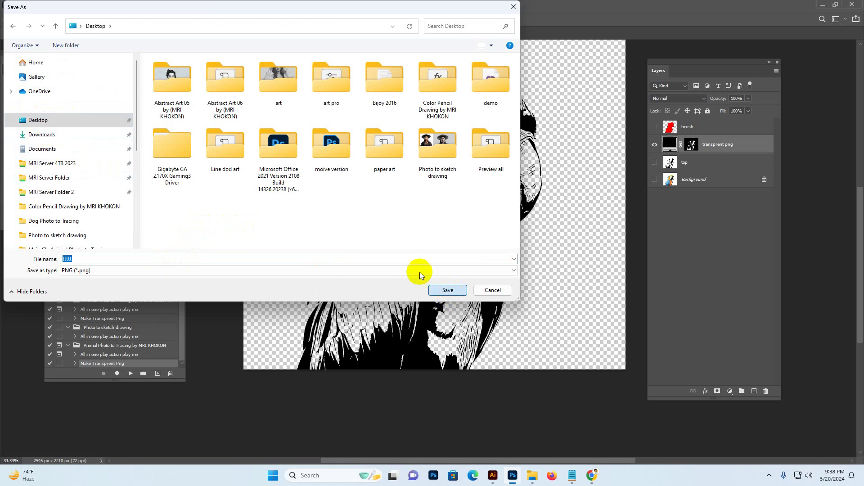
pyautogui.press('Return')
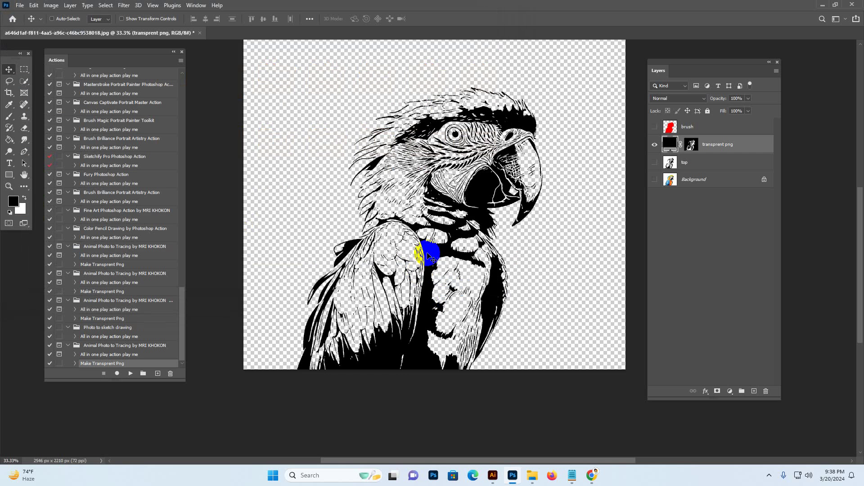
# - Load the transprent png layer's mask as a selection around the black artwork
pyautogui.click(690, 147)
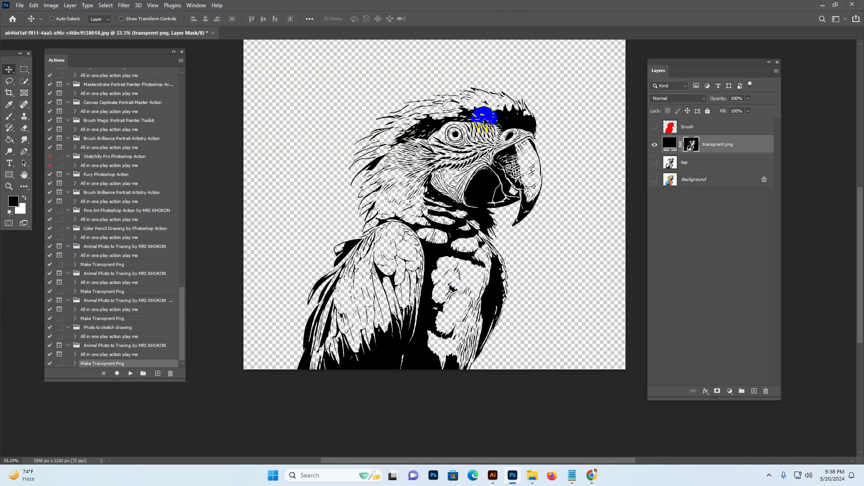
pyautogui.moveTo(666, 68); pyautogui.dragTo(654, 58)
pyautogui.keyDown('ctrl'); pyautogui.click(679, 135); pyautogui.keyUp('ctrl')
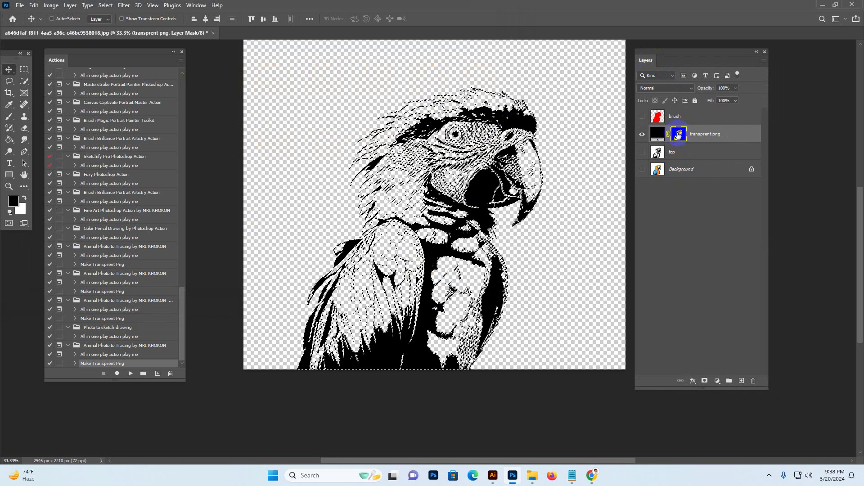
# - Convert the parrot selection into a work path and save it as Path 1
pyautogui.click(196, 5)
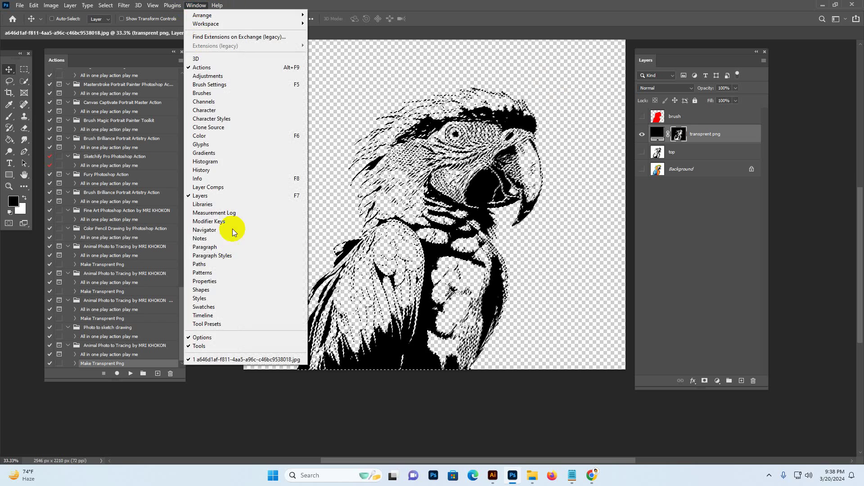
pyautogui.click(212, 264)
pyautogui.moveTo(697, 64); pyautogui.dragTo(663, 62)
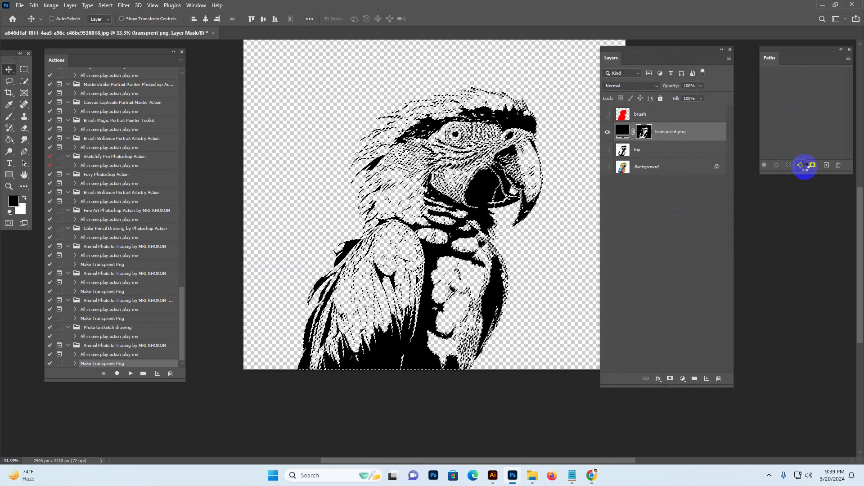
pyautogui.click(801, 165)
pyautogui.doubleClick(820, 77)
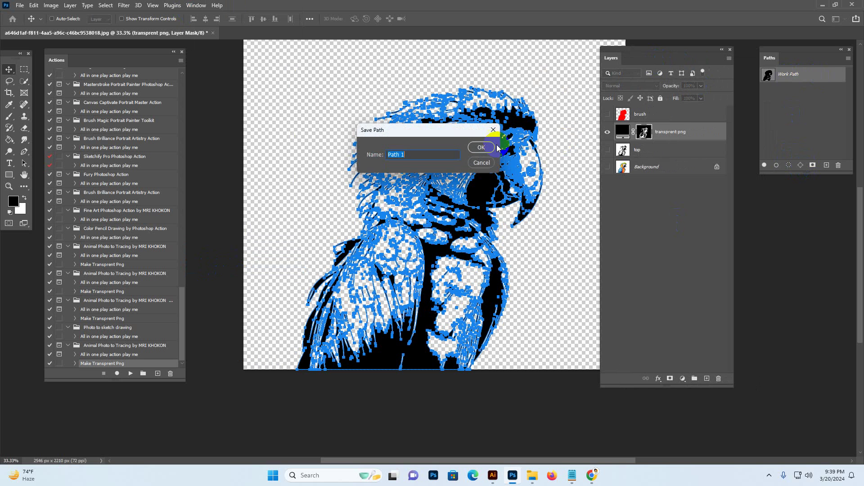
pyautogui.click(481, 148)
pyautogui.click(820, 107)
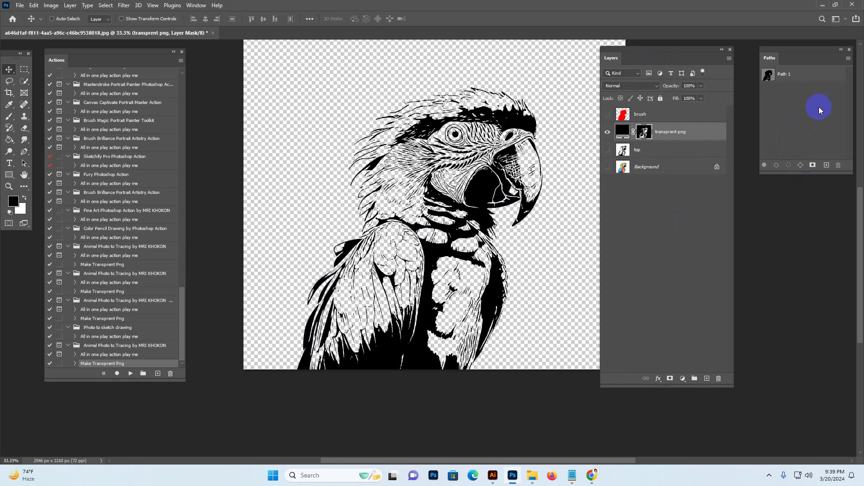
# - Inspect Path 1 on the canvas with the transprent png layer hidden and shown again, leaving the path selected
pyautogui.click(805, 77)
pyautogui.click(607, 131)
pyautogui.click(807, 81)
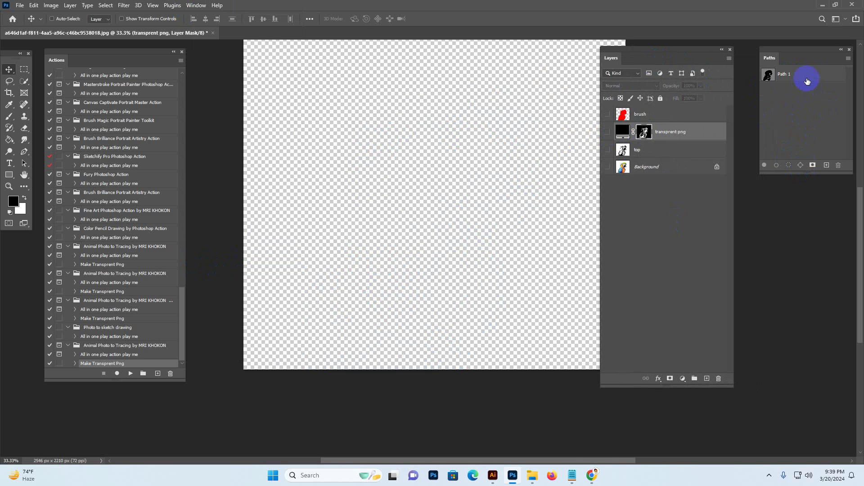
pyautogui.click(808, 80)
pyautogui.click(607, 132)
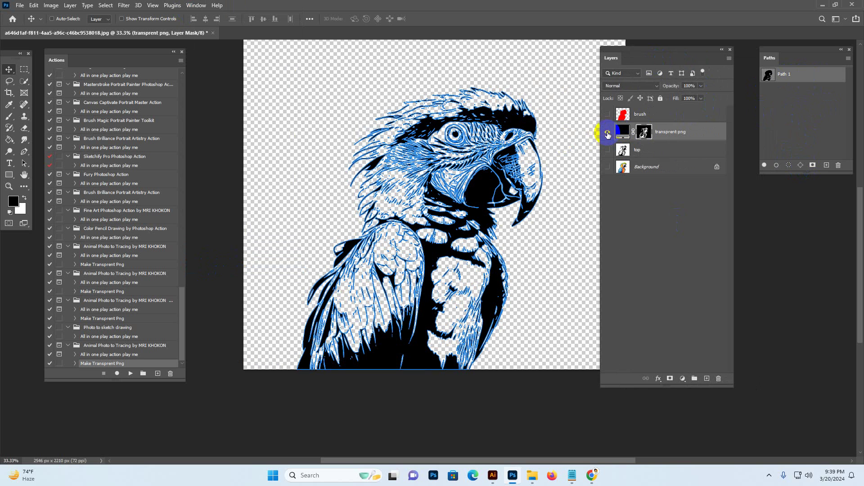
pyautogui.click(819, 100)
pyautogui.click(796, 76)
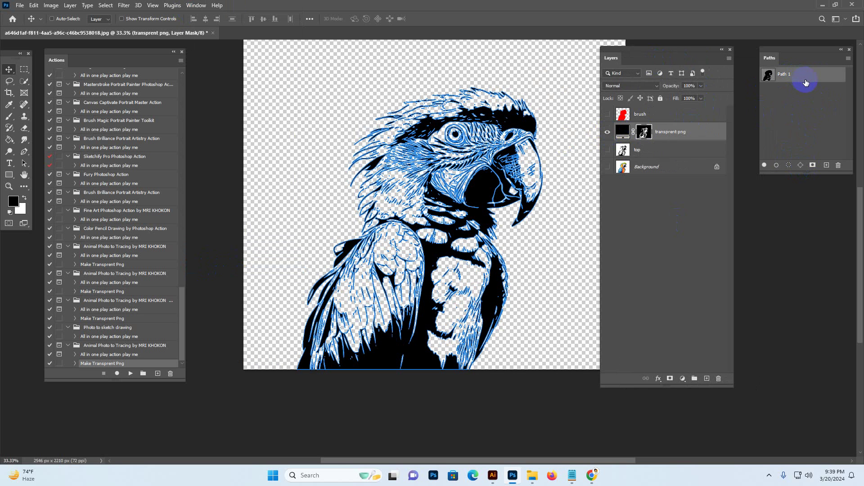
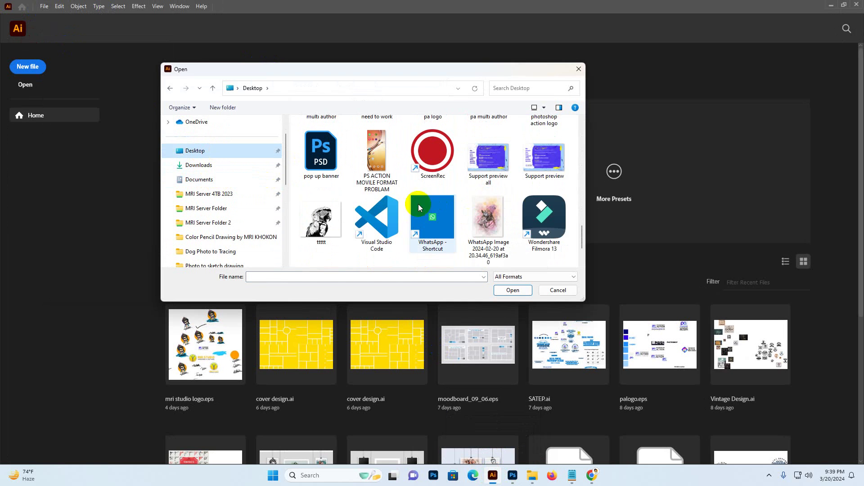
# - Open the ttttt PNG from the Desktop in Illustrator
pyautogui.click(318, 219)
pyautogui.click(513, 291)
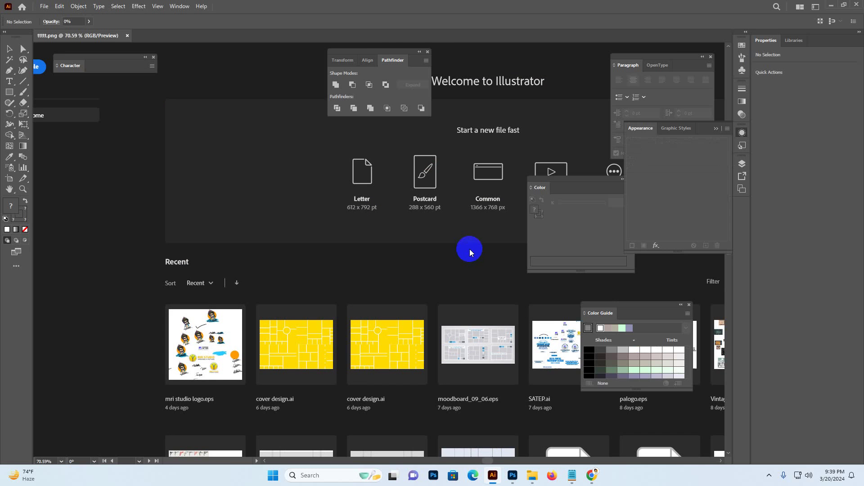
pyautogui.hotkey('ctrl', '-')
pyautogui.hotkey('ctrl', '-')
pyautogui.hotkey('ctrl', '-')
pyautogui.hotkey('ctrl', '-')
pyautogui.hotkey('ctrl', '-')
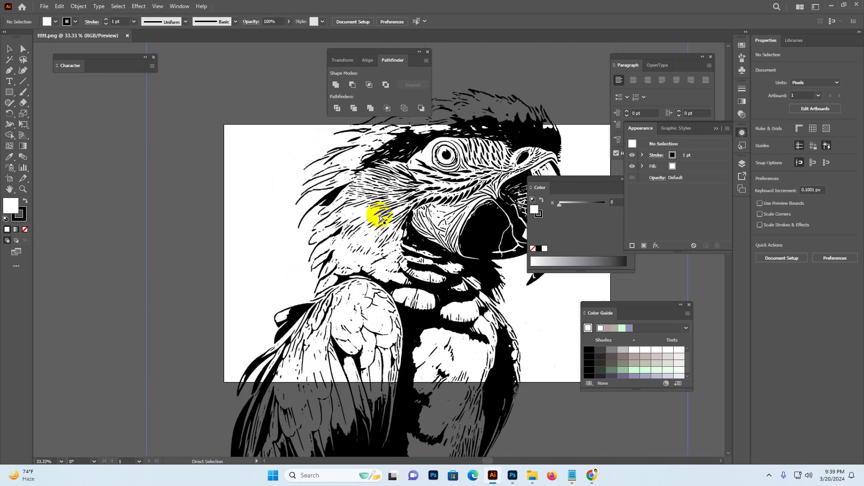
# - Try moving the parrot image away from the centre of the artboard
pyautogui.moveTo(345, 209); pyautogui.dragTo(139, 227)
pyautogui.moveTo(260, 210); pyautogui.dragTo(154, 210)
pyautogui.click(301, 236)
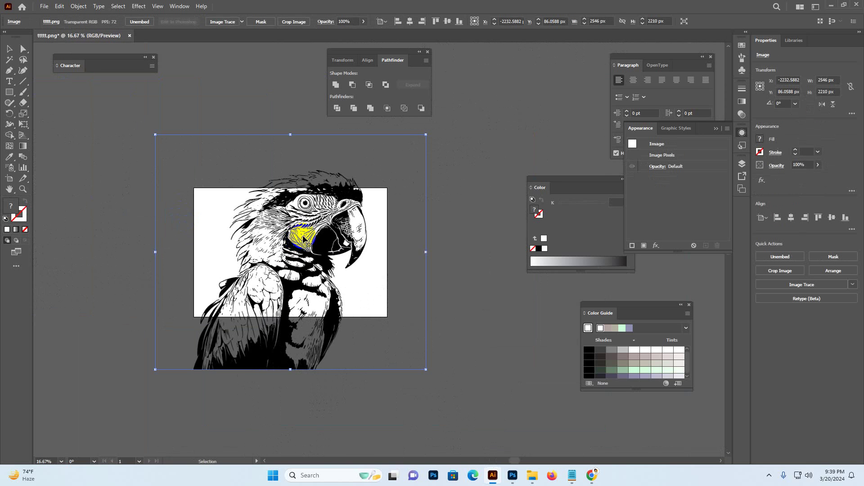
pyautogui.hotkey('ctrl', '+')
pyautogui.moveTo(422, 253); pyautogui.dragTo(360, 247)
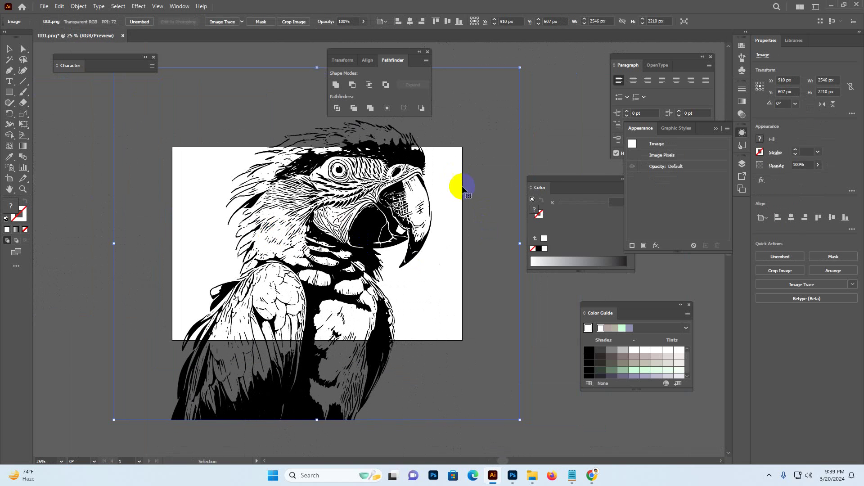
pyautogui.scroll(4, 475, 200)
pyautogui.scroll(-3, 479, 199)
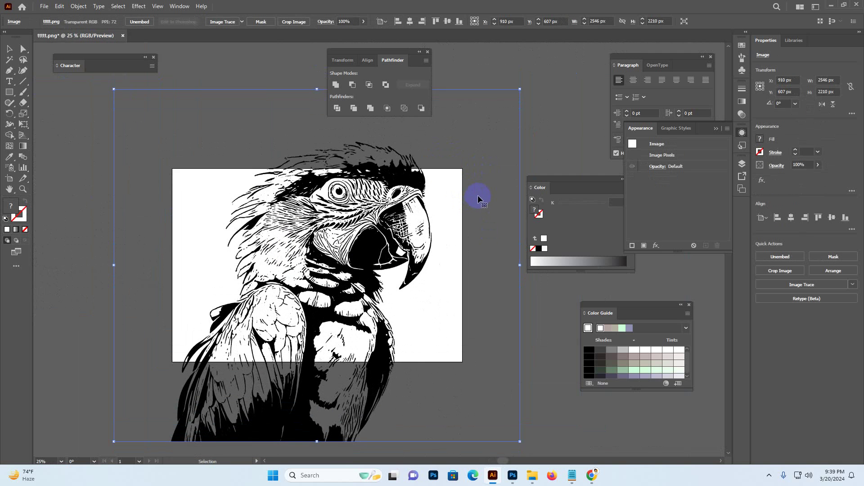
# - Select the parrot image and run Image Trace on it with the Sketch preset
pyautogui.click(327, 191)
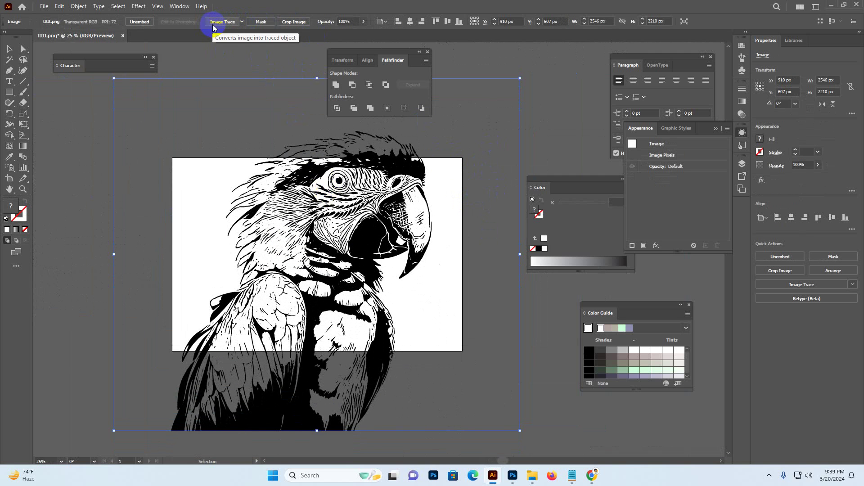
pyautogui.click(242, 22)
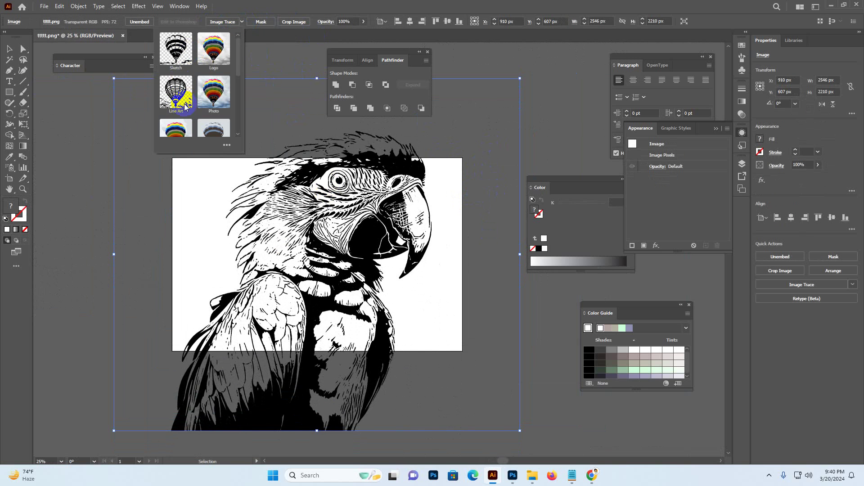
pyautogui.scroll(-4, 207, 94)
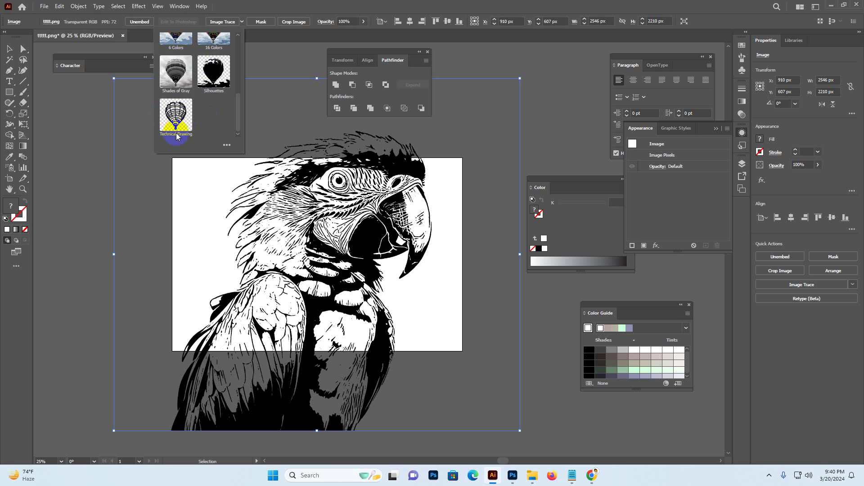
pyautogui.scroll(4, 193, 121)
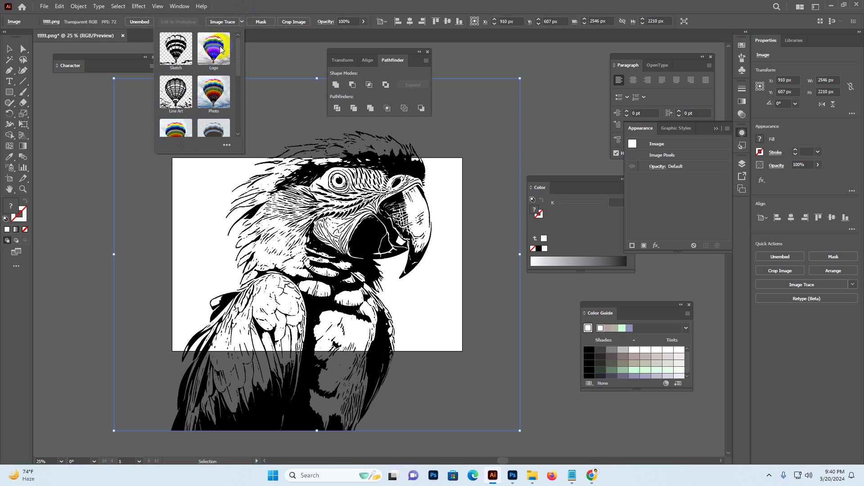
pyautogui.click(179, 52)
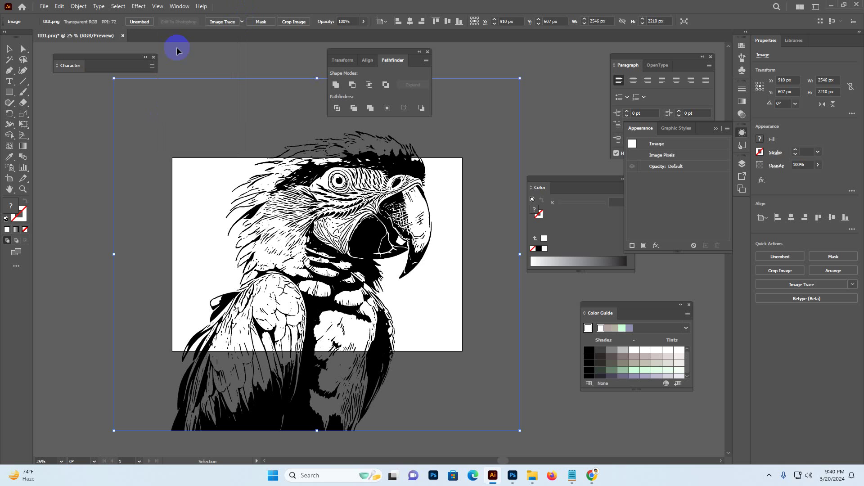
pyautogui.click(485, 251)
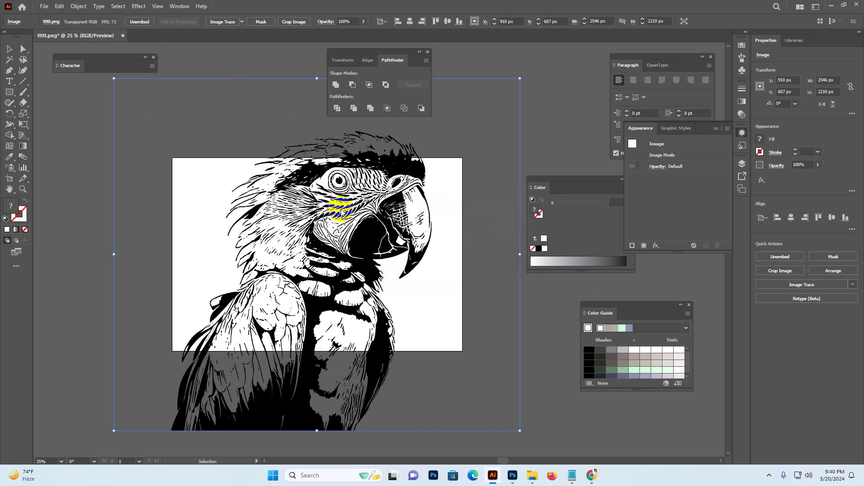
pyautogui.click(223, 23)
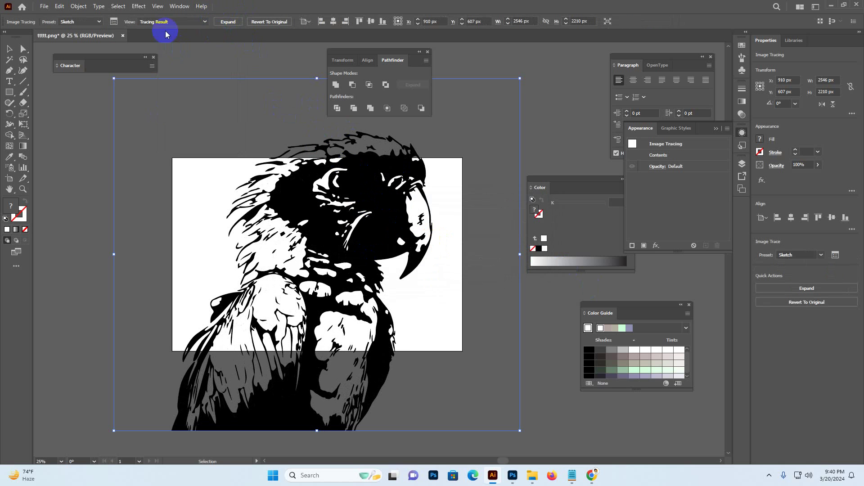
# - Show the detailed Image Trace settings beside the artwork and retrace the parrot with the Line Art preset
pyautogui.click(112, 21)
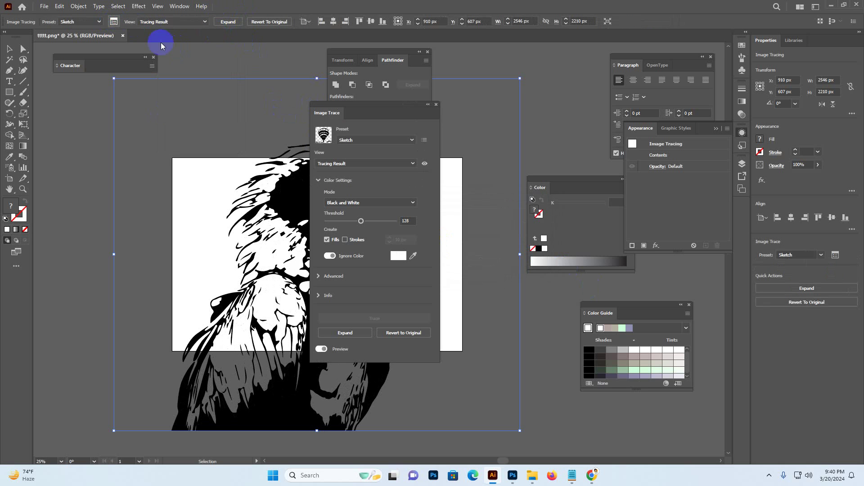
pyautogui.moveTo(336, 114); pyautogui.dragTo(605, 109)
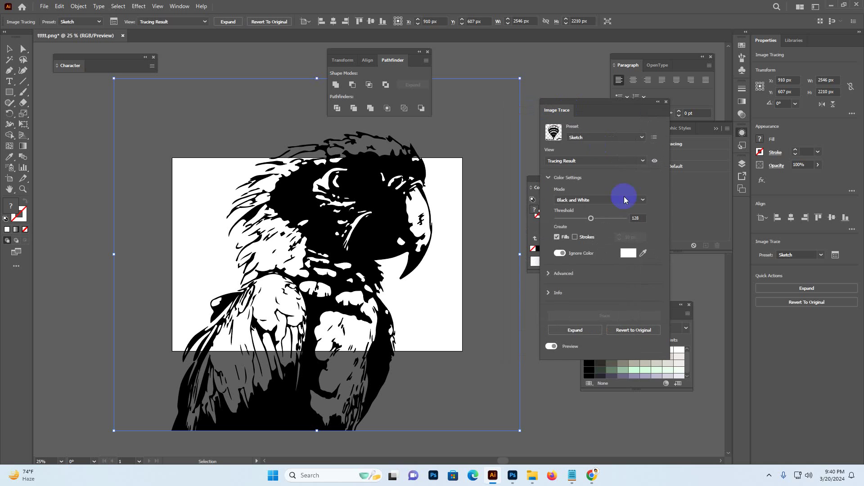
pyautogui.click(582, 163)
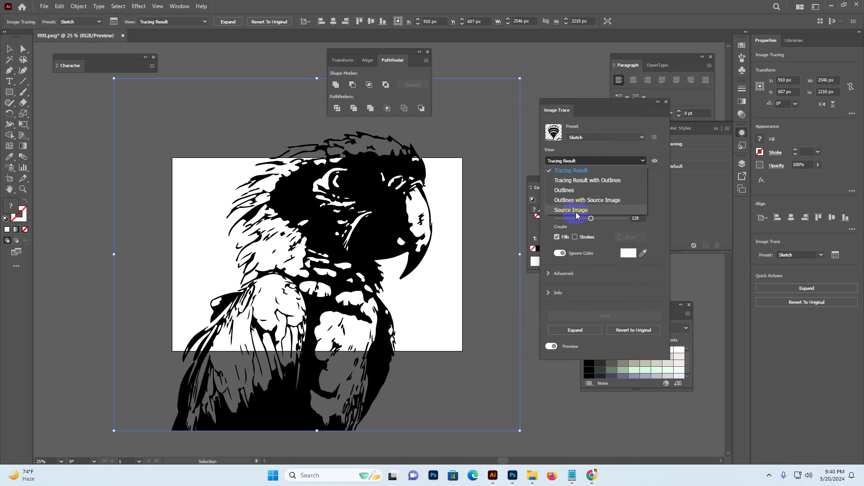
pyautogui.click(586, 137)
pyautogui.click(576, 208)
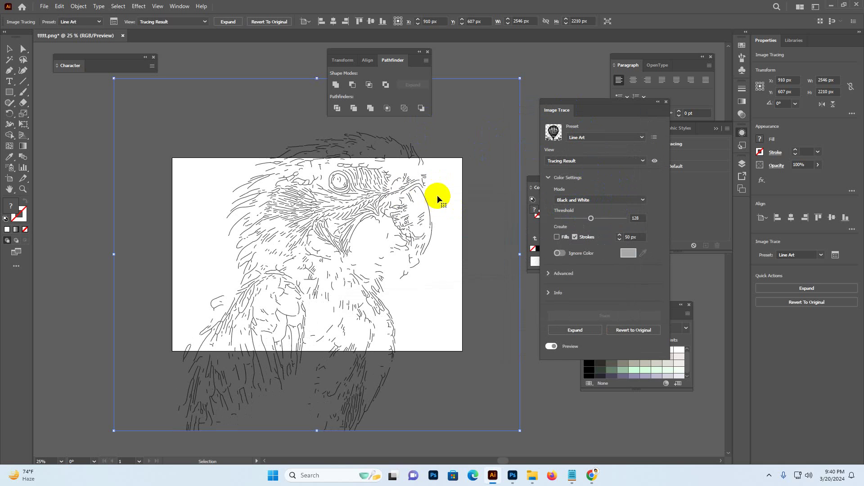
# - Retrace the parrot with the Silhouettes preset
pyautogui.click(589, 138)
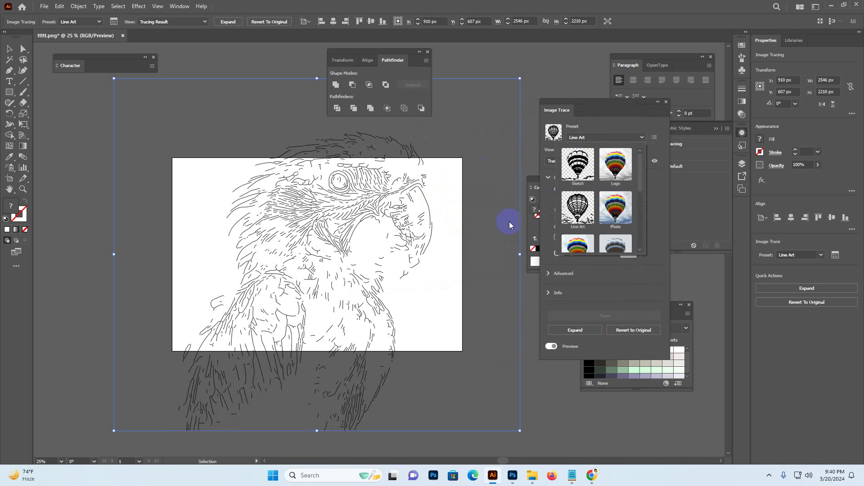
pyautogui.scroll(-3, 590, 207)
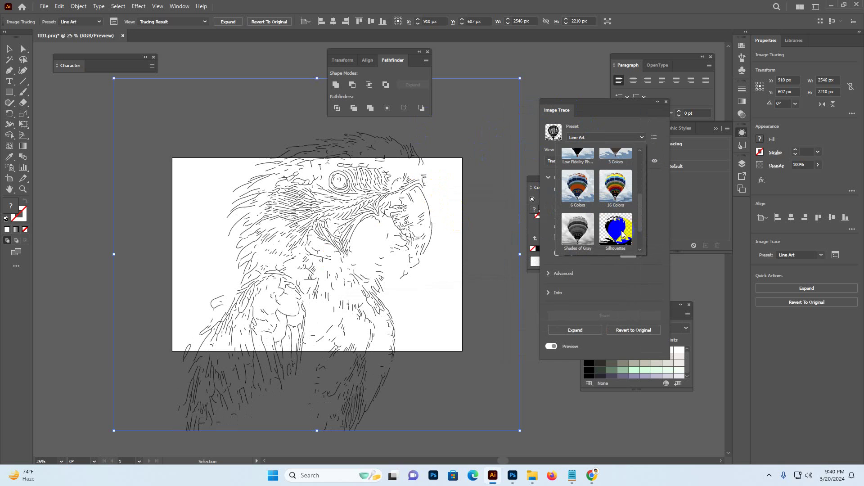
pyautogui.click(615, 227)
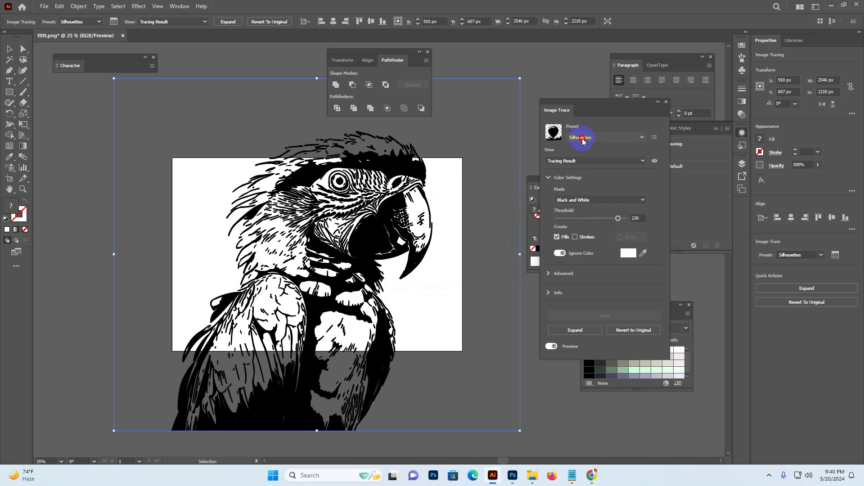
pyautogui.click(580, 138)
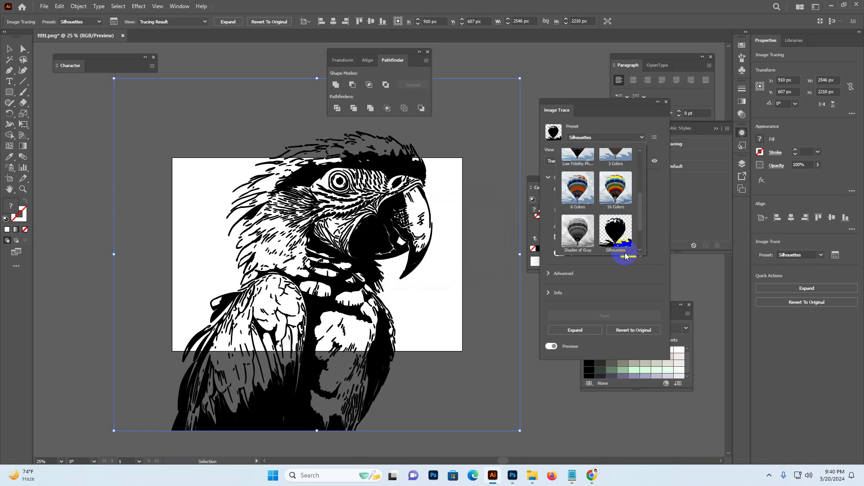
pyautogui.click(611, 119)
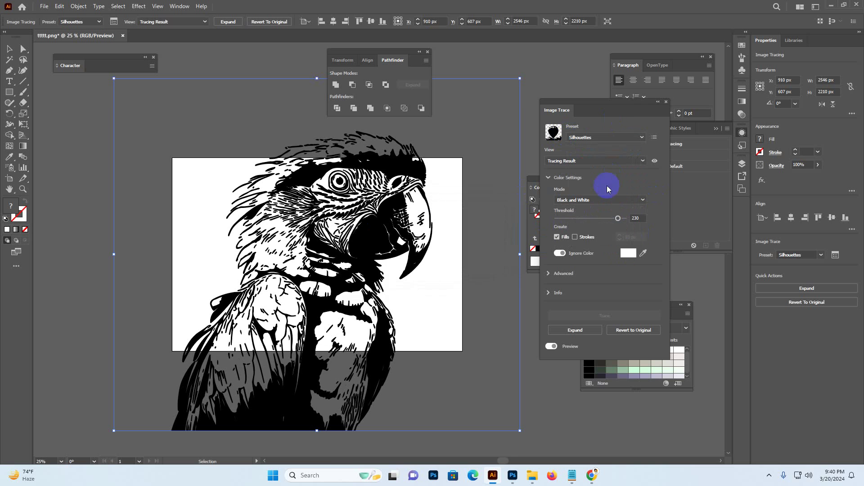
# - Refine the tracing with a threshold of 173, paths 59%, corners 65% and noise 22 px
pyautogui.click(592, 219)
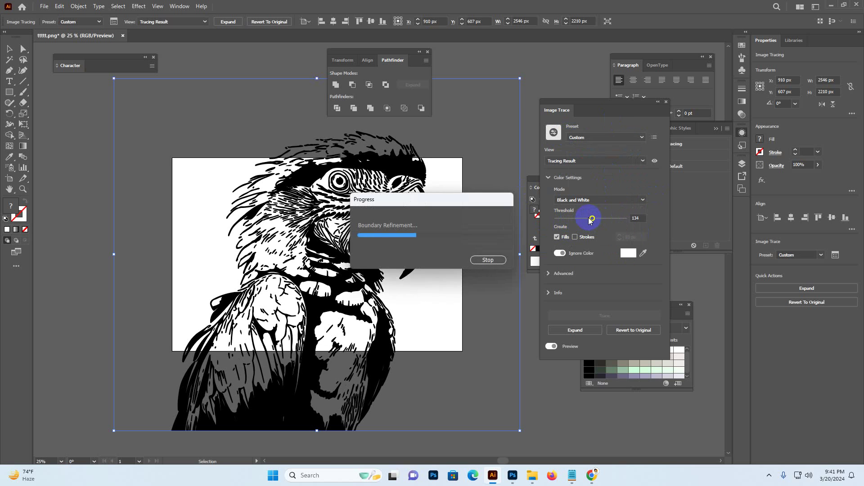
pyautogui.click(585, 220)
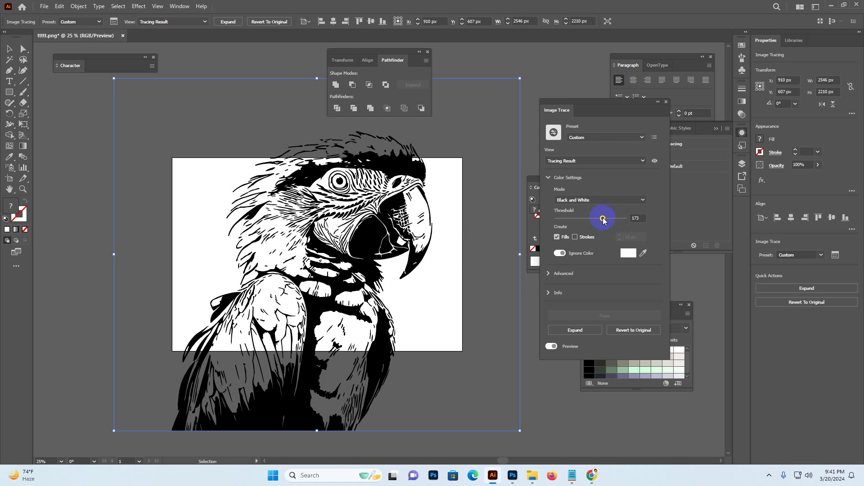
pyautogui.click(549, 273)
pyautogui.click(592, 296)
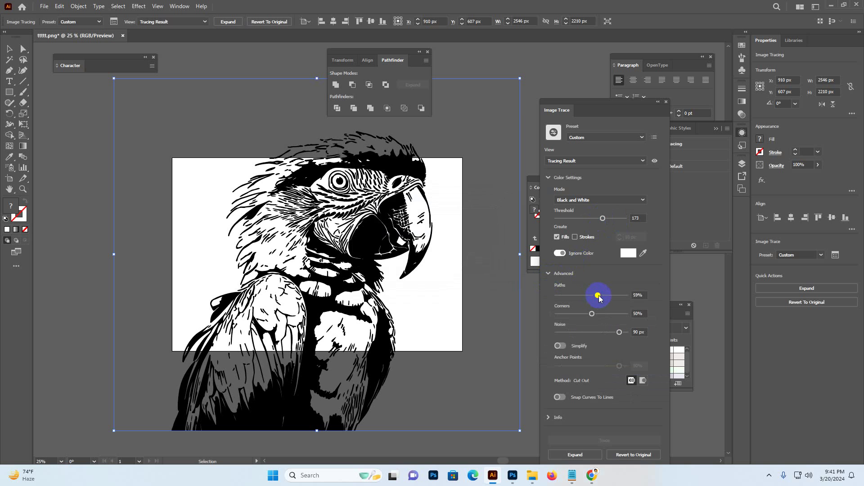
pyautogui.moveTo(592, 315); pyautogui.dragTo(619, 332)
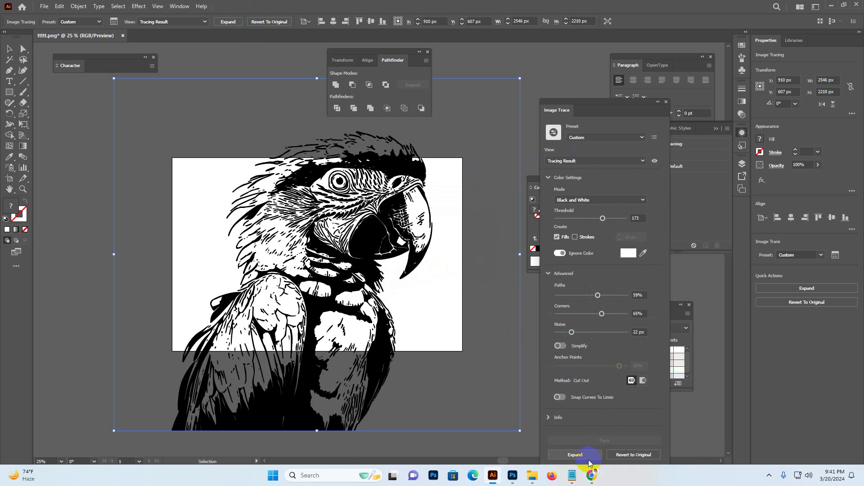
# - Expand the tracing into vector paths and move the parrot group up and left to about X 686 px, Y 657 px
pyautogui.moveTo(575, 109); pyautogui.dragTo(571, 84)
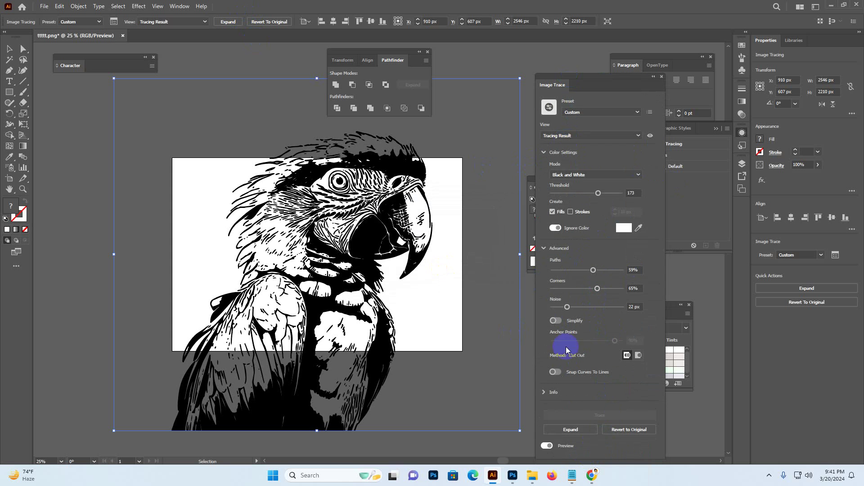
pyautogui.click(572, 430)
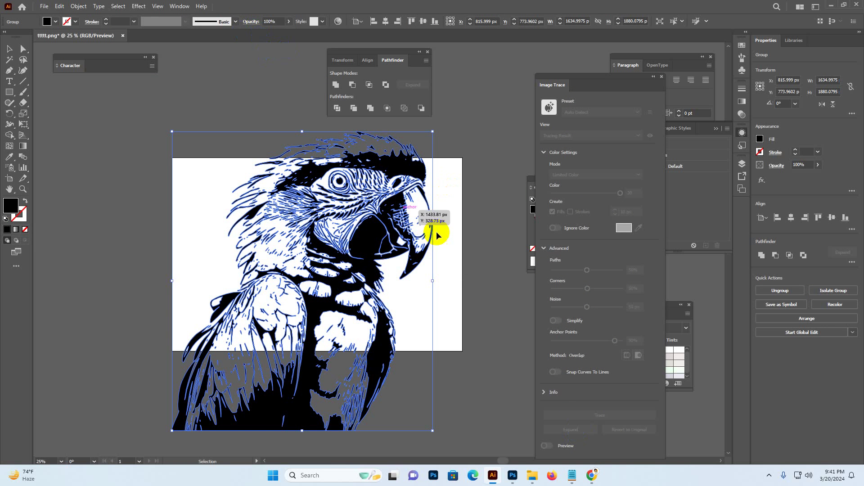
pyautogui.moveTo(420, 189); pyautogui.dragTo(251, 119)
# - Change the parrot group's fill to green 1AE22C
pyautogui.click(55, 21)
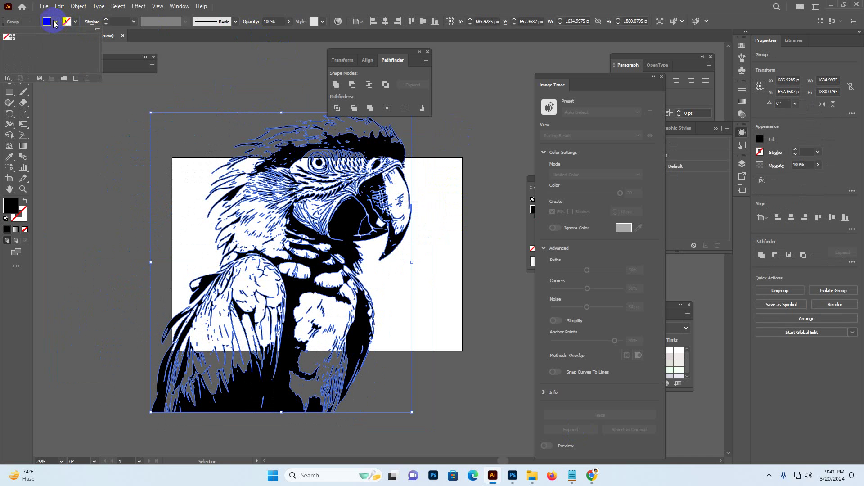
pyautogui.doubleClick(12, 207)
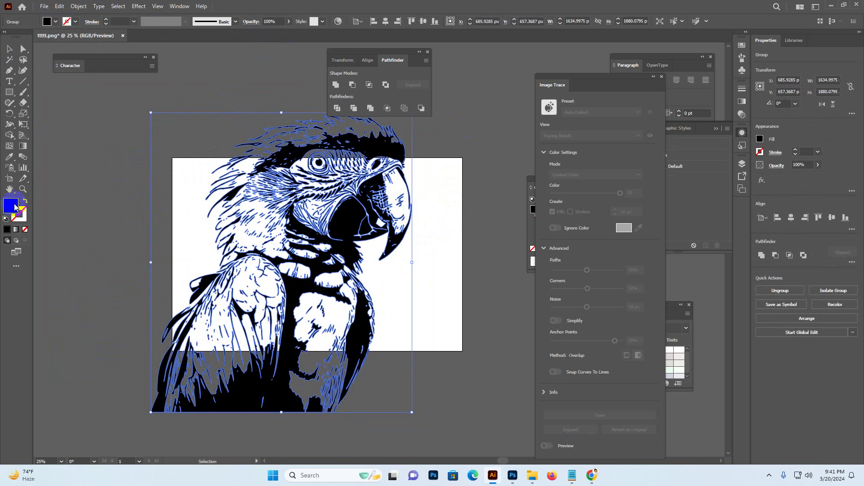
pyautogui.click(584, 186)
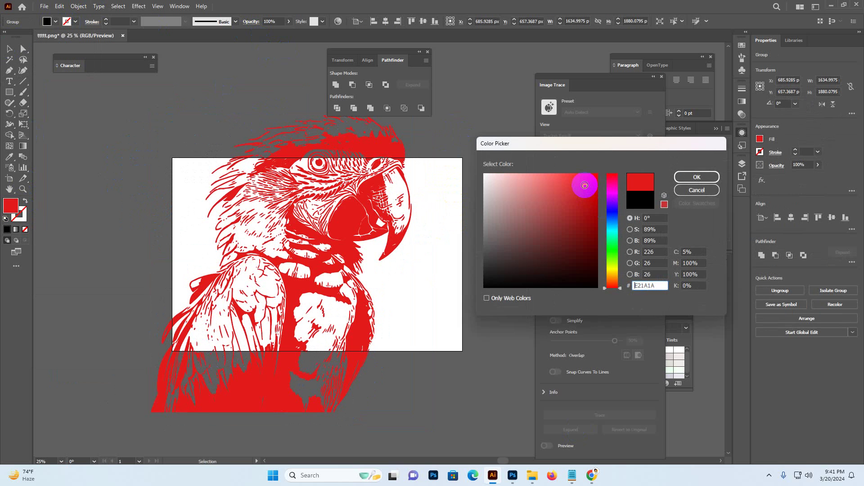
pyautogui.click(612, 212)
pyautogui.click(612, 248)
pyautogui.click(697, 178)
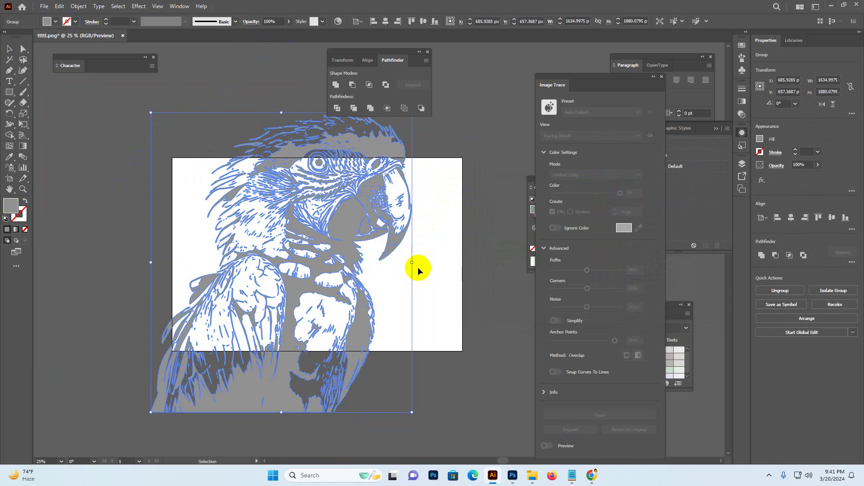
# - Scale the parrot group down to about 762 × 877 px within the artboard and pick a bright red fill for it
pyautogui.moveTo(412, 266); pyautogui.dragTo(341, 253)
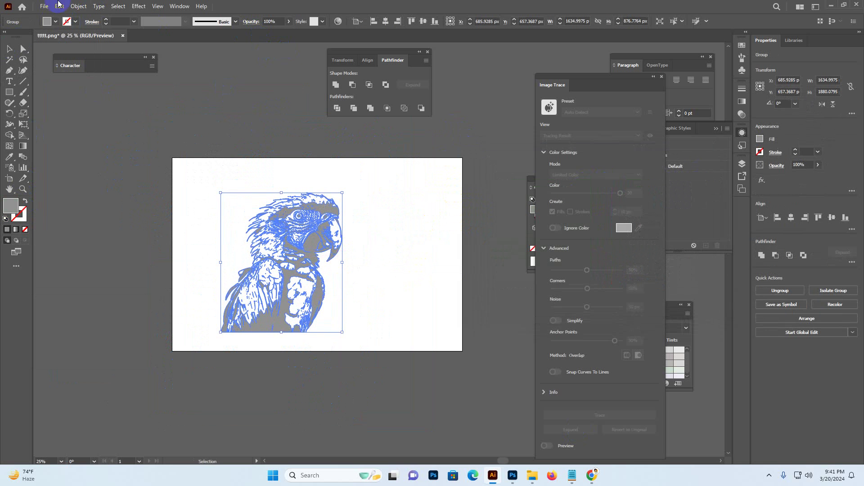
pyautogui.click(55, 22)
pyautogui.doubleClick(10, 205)
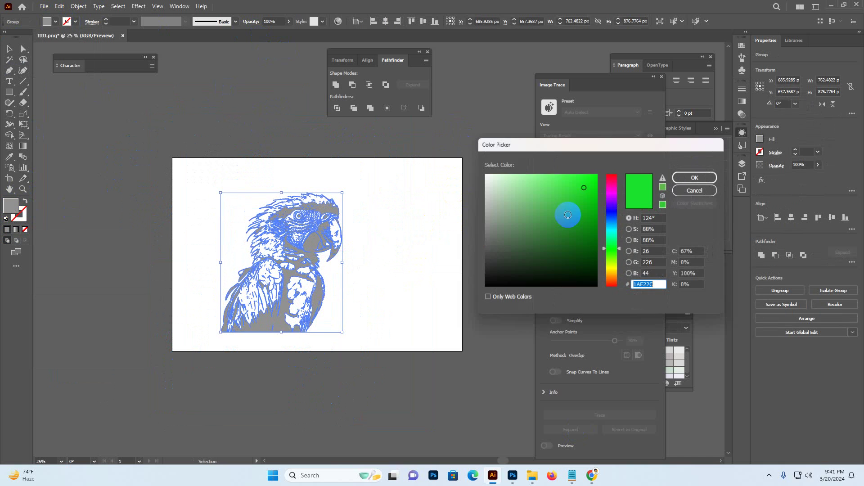
pyautogui.click(584, 194)
pyautogui.click(596, 178)
pyautogui.click(612, 178)
pyautogui.click(697, 177)
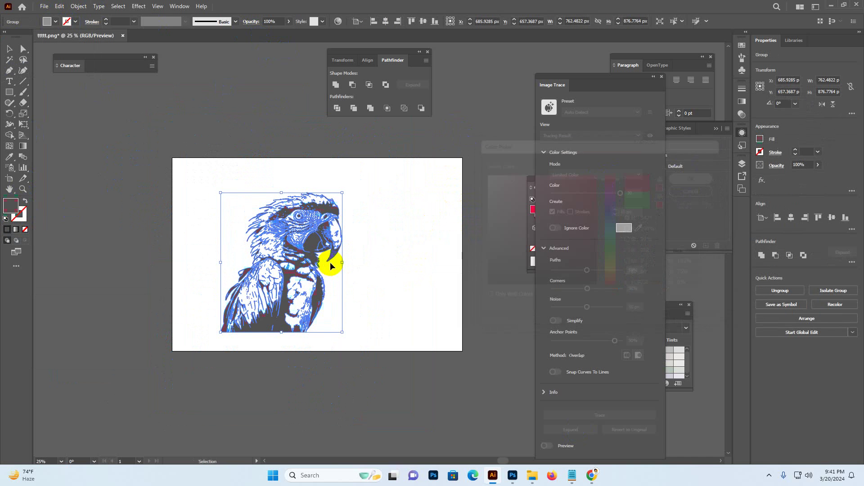
pyautogui.click(251, 236)
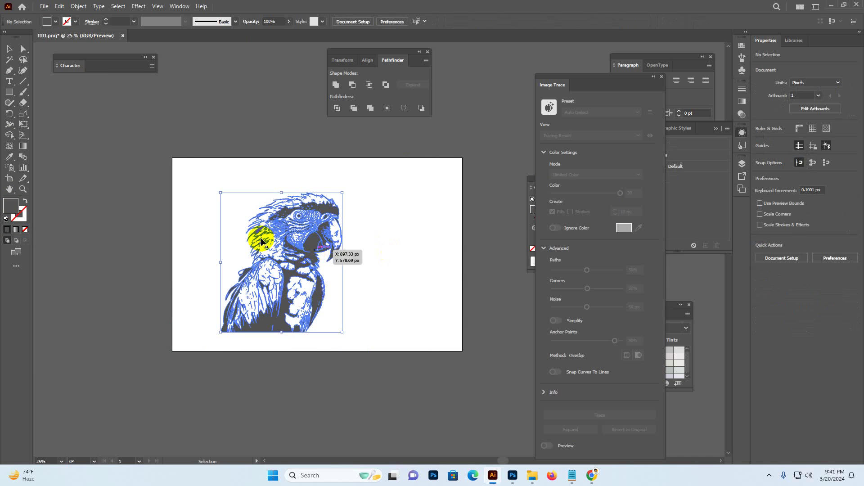
# - Change the parrot group's fill to purple 9136D8
pyautogui.doubleClick(14, 207)
pyautogui.click(612, 200)
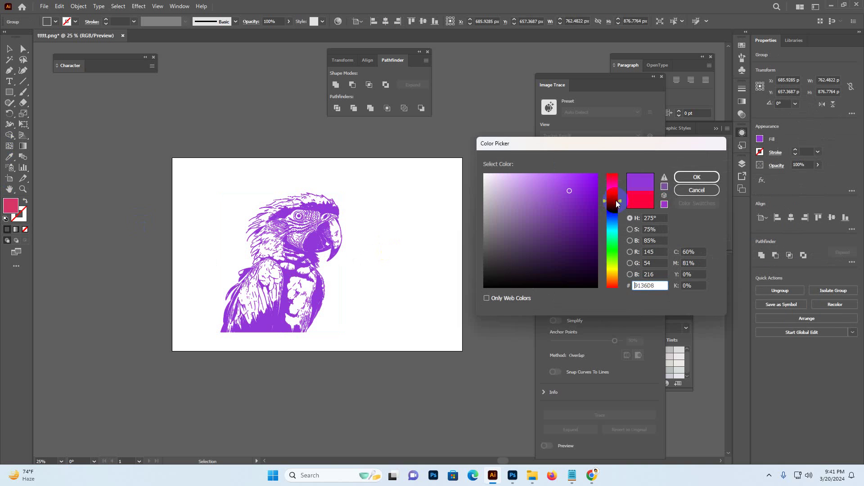
pyautogui.click(692, 176)
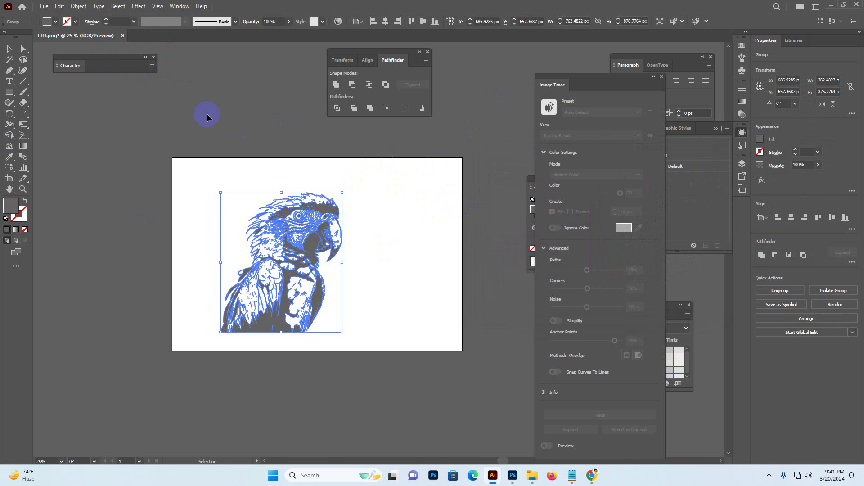
# - Deselect the parrot and examine its traced vector edges around the head and beak up close
pyautogui.click(406, 201)
pyautogui.click(332, 232)
pyautogui.press('z')
pyautogui.click(385, 230)
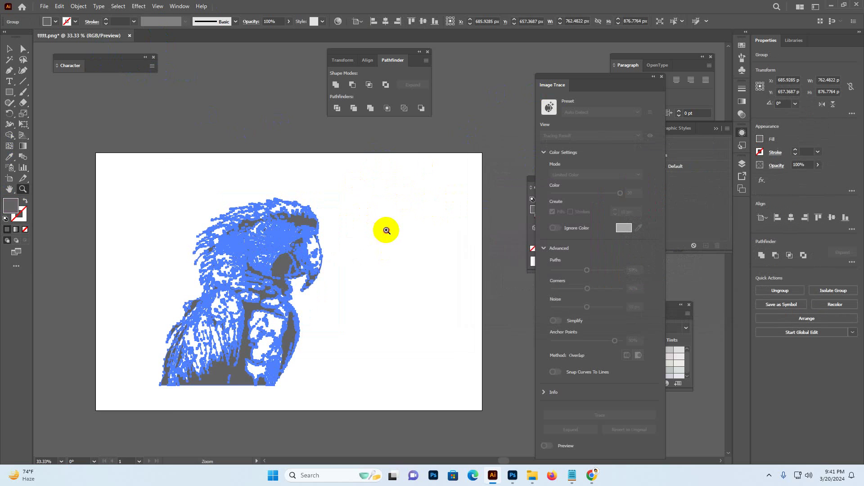
pyautogui.click(387, 230)
pyautogui.moveTo(327, 269); pyautogui.dragTo(397, 178)
pyautogui.click(9, 49)
pyautogui.click(459, 231)
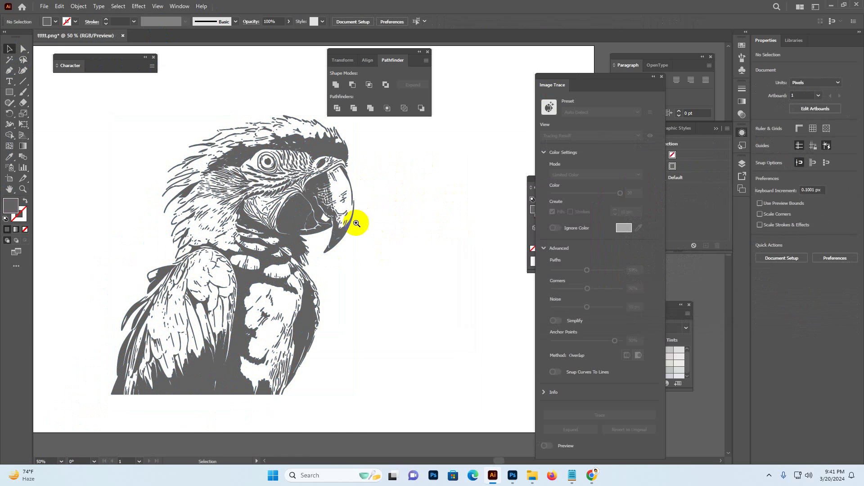
pyautogui.press('z')
pyautogui.click(328, 222)
pyautogui.moveTo(401, 236); pyautogui.dragTo(374, 221)
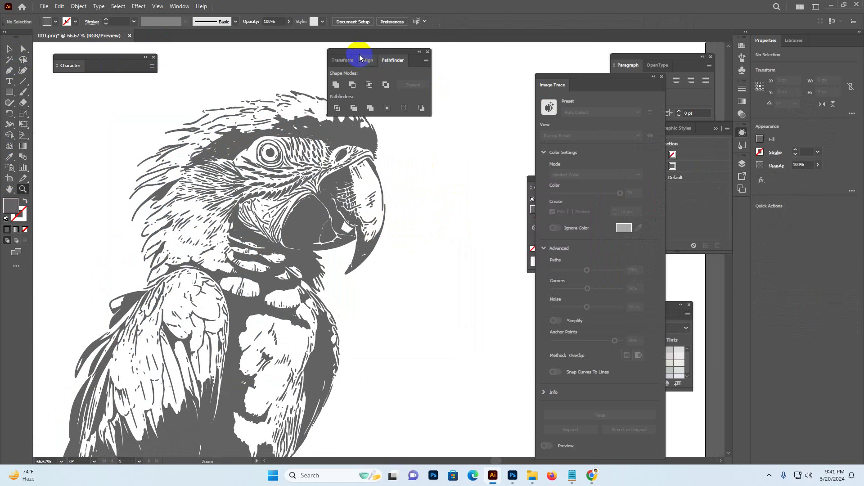
# - Move the floating Pathfinder panel clear of the parrot artwork and select the parrot group
pyautogui.moveTo(363, 58); pyautogui.dragTo(459, 59)
pyautogui.click(448, 82)
pyautogui.click(11, 71)
pyautogui.click(12, 50)
pyautogui.click(315, 187)
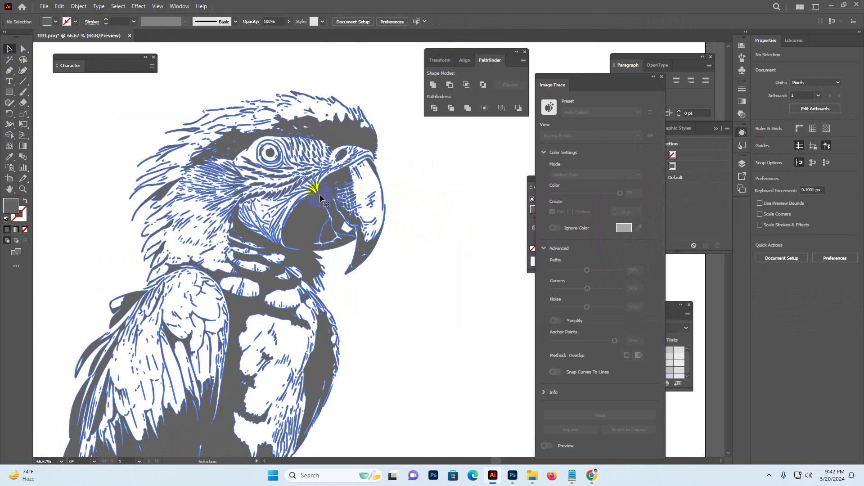
pyautogui.click(433, 211)
pyautogui.click(199, 112)
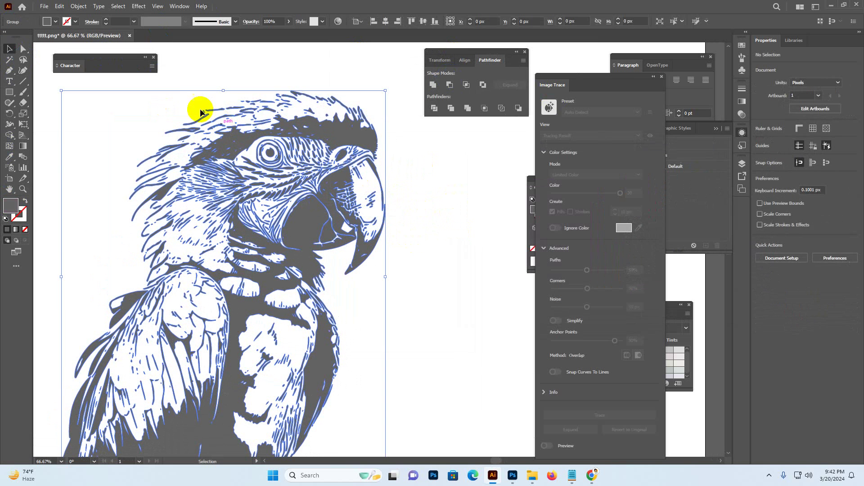
# - Try to save the parrot artwork in SVG format on the Desktop
pyautogui.click(44, 7)
pyautogui.click(74, 100)
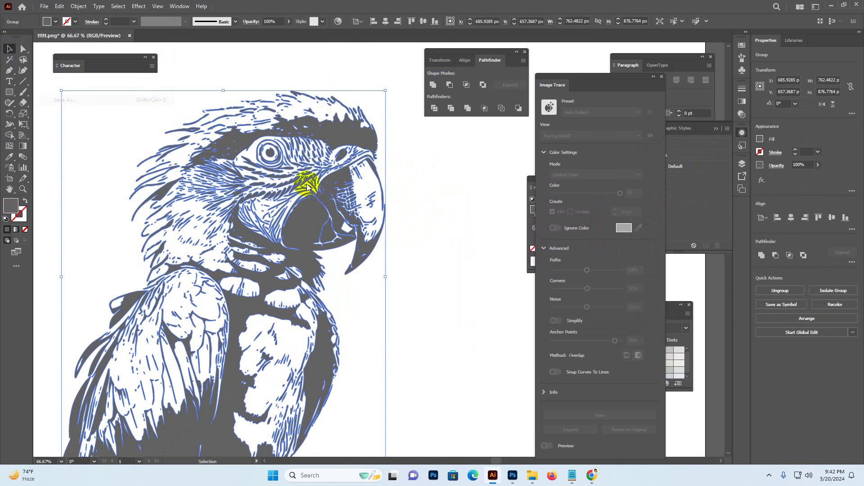
pyautogui.click(299, 270)
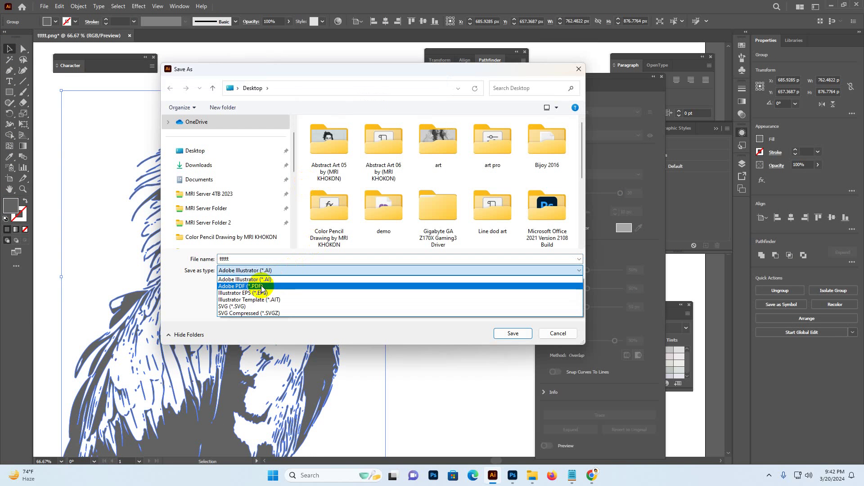
pyautogui.click(238, 309)
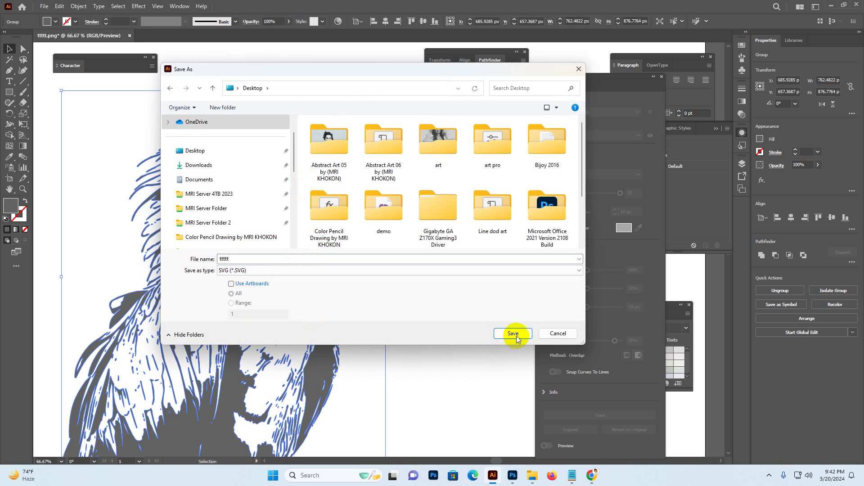
pyautogui.click(558, 333)
pyautogui.click(492, 433)
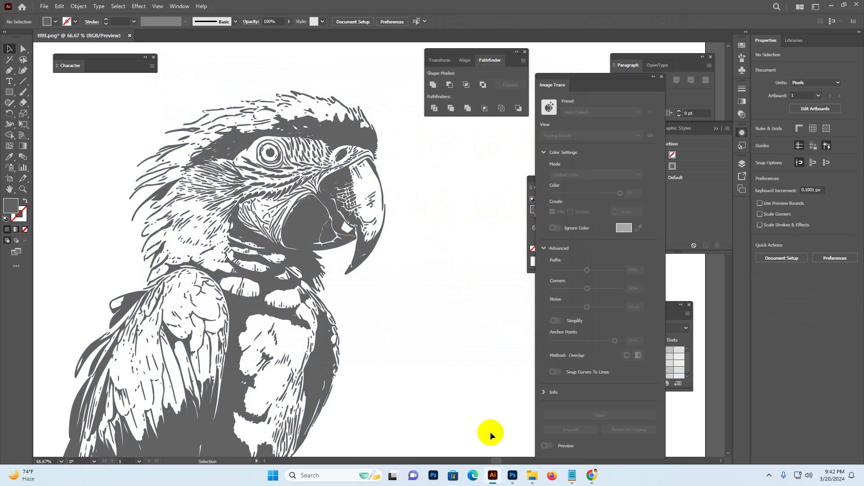
pyautogui.click(513, 475)
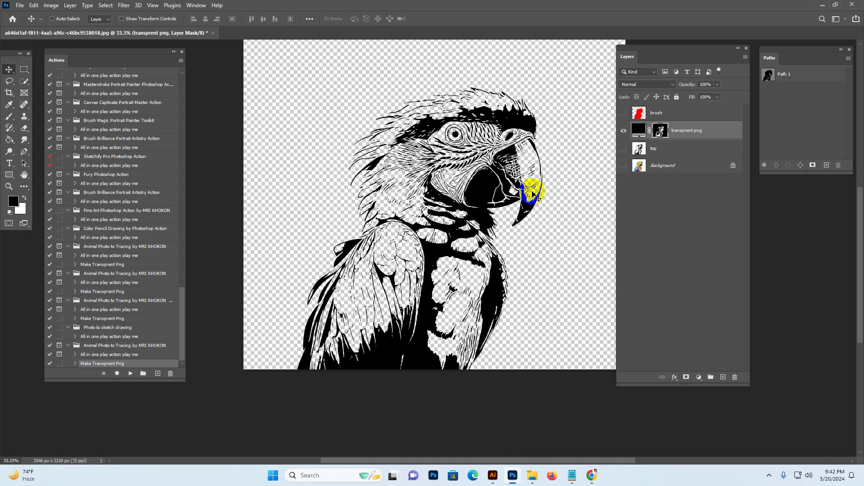
pyautogui.click(213, 33)
pyautogui.click(466, 175)
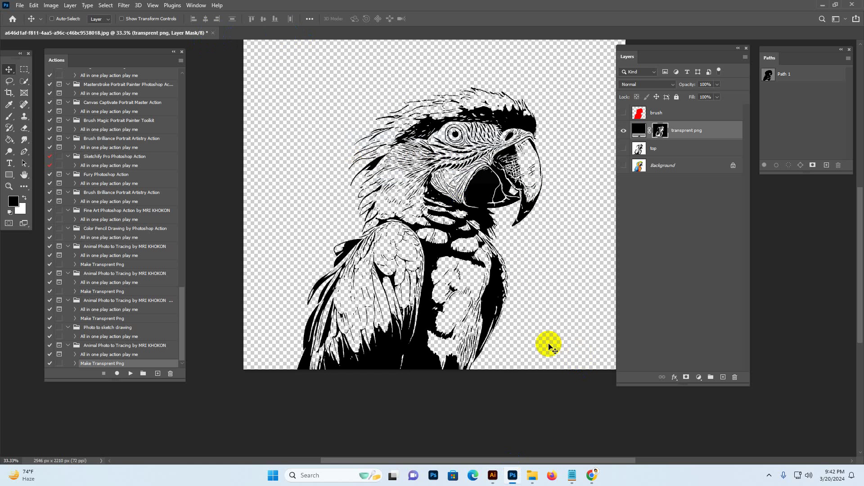
# - Switch to Chrome and look over the MRI STUDIO shop on Creative Market, highlighting the shop's name
pyautogui.moveTo(595, 475)
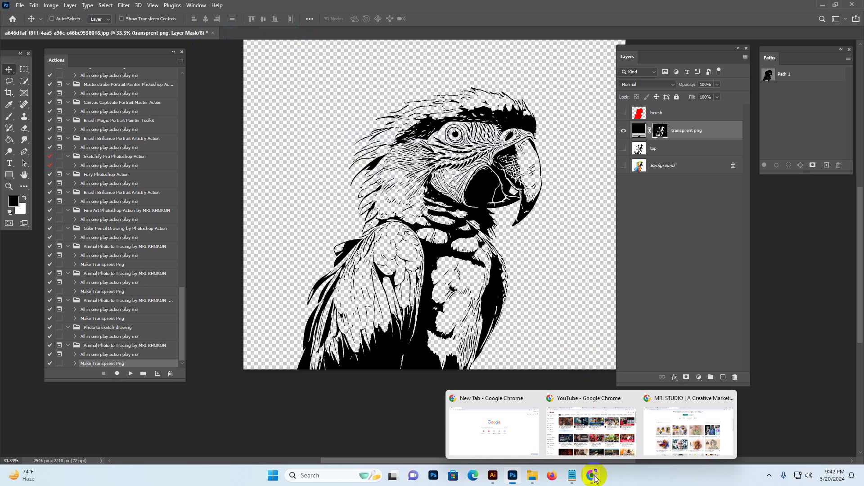
pyautogui.click(677, 437)
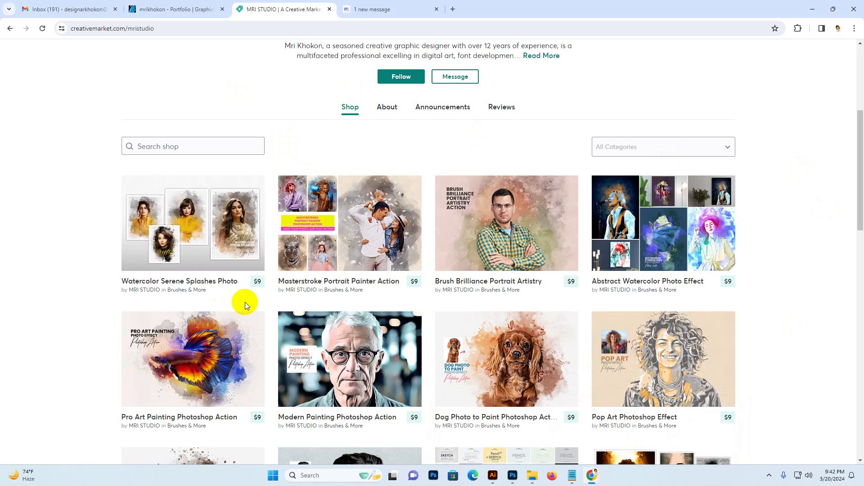
pyautogui.scroll(5, 255, 292)
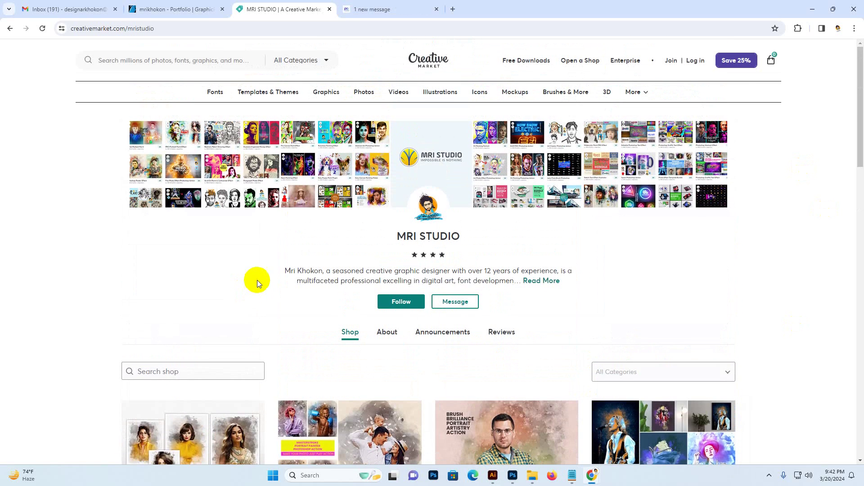
pyautogui.scroll(-5, 260, 273)
pyautogui.scroll(4, 265, 271)
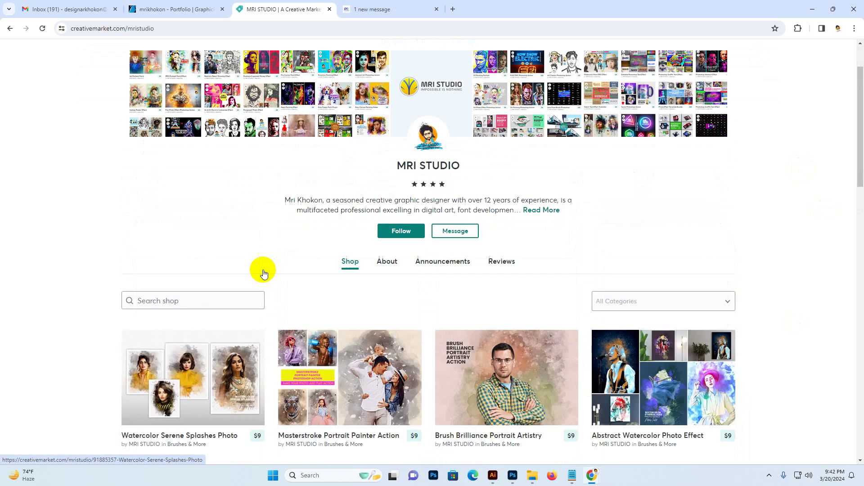
pyautogui.scroll(1, 265, 268)
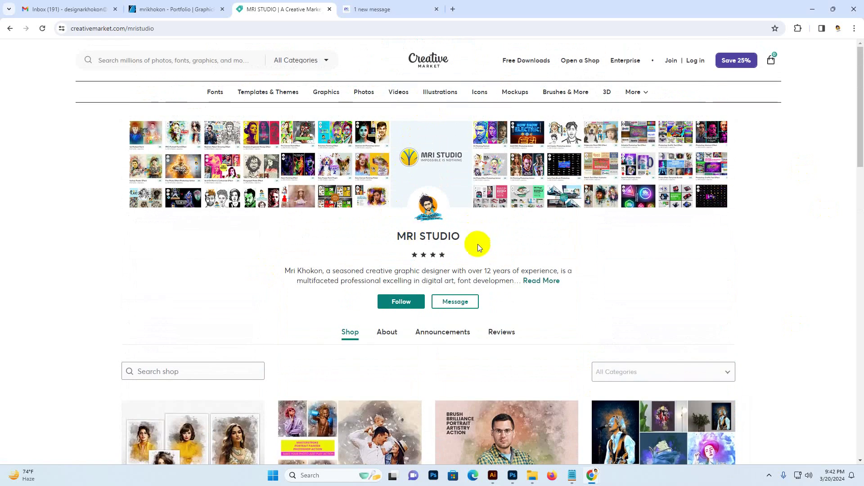
pyautogui.moveTo(458, 235); pyautogui.dragTo(399, 235)
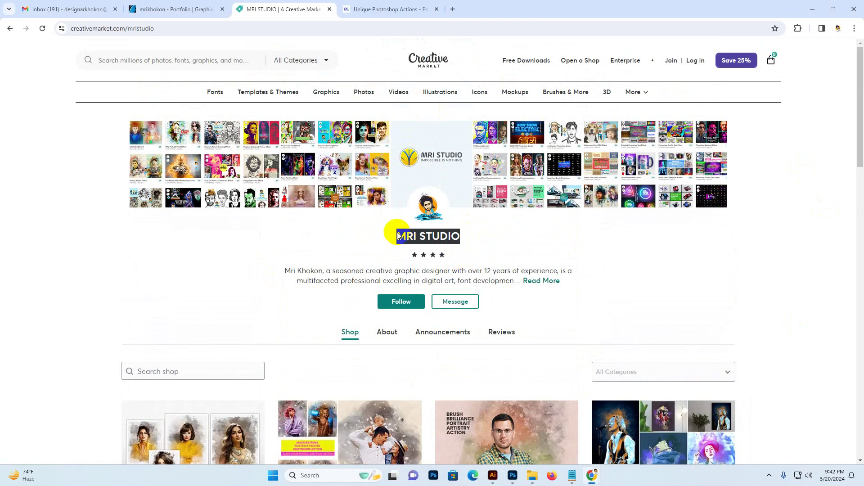
# - On photoshopaction.net, open the 99% Discount Mixed Photoshop Action & Photo Effect Bundle in a new tab and view it
pyautogui.click(387, 9)
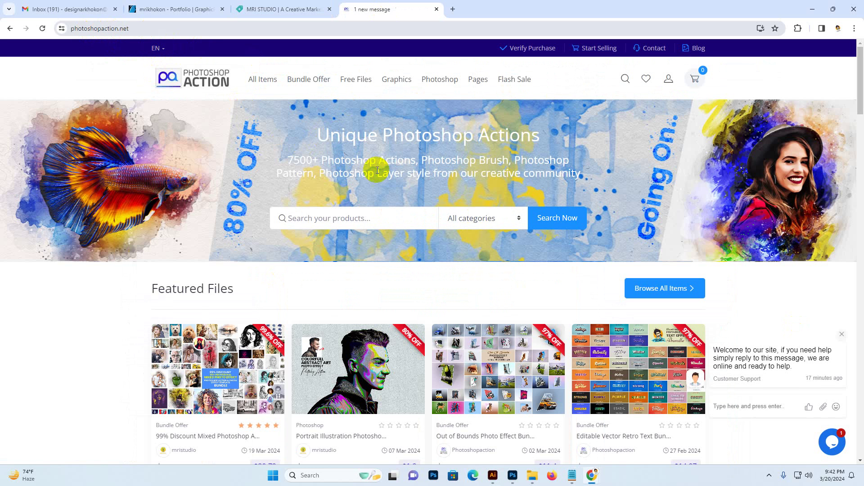
pyautogui.moveTo(363, 87)
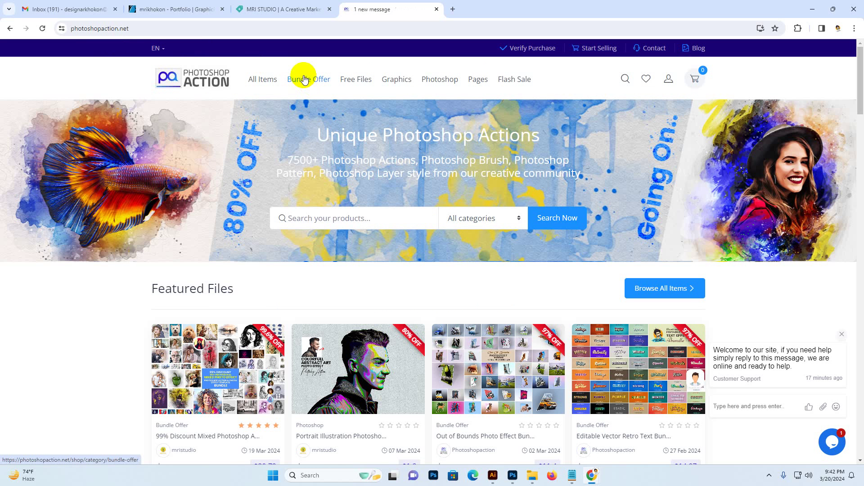
pyautogui.scroll(-5, 202, 184)
pyautogui.rightClick(203, 149)
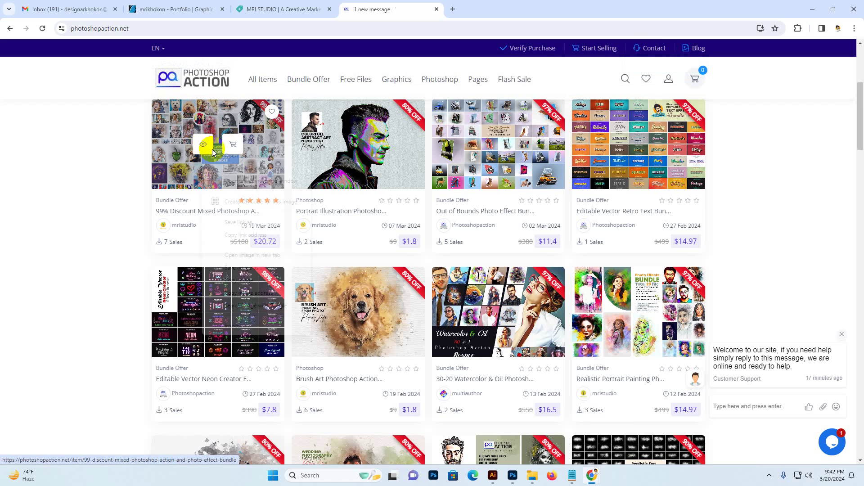
pyautogui.click(249, 156)
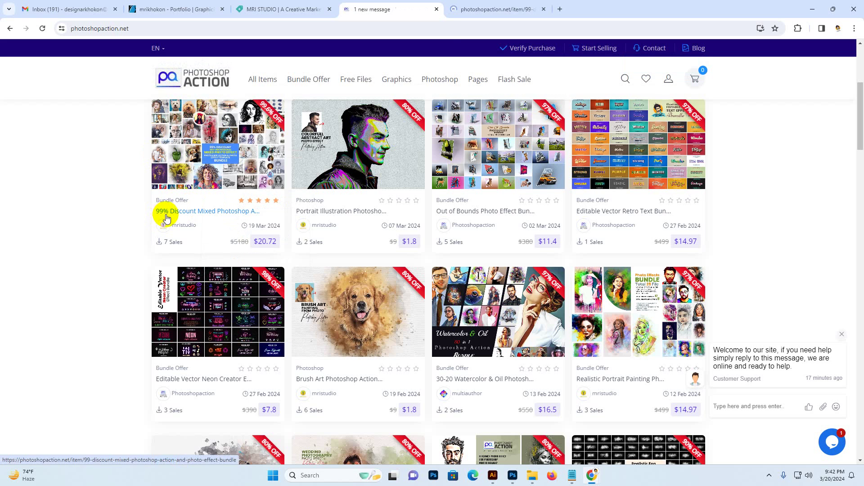
pyautogui.click(476, 14)
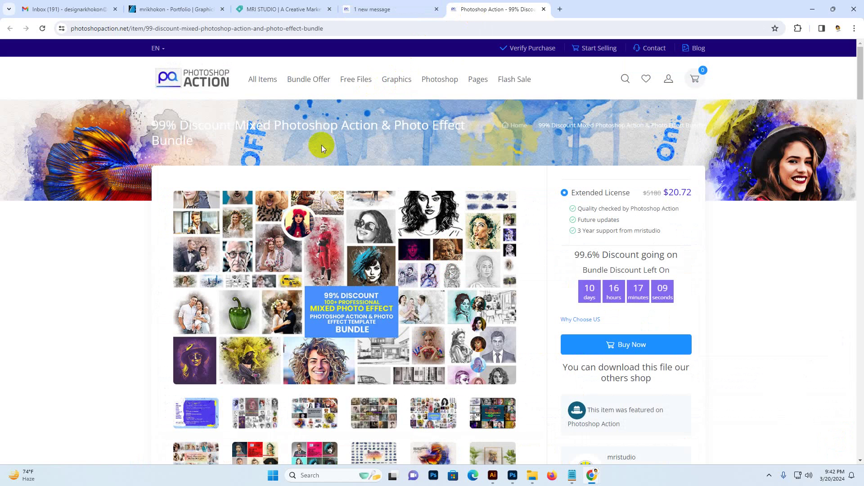
# - Examine the bundle page's title, preview images and licence offer
pyautogui.moveTo(157, 130); pyautogui.dragTo(445, 126)
pyautogui.click(458, 127)
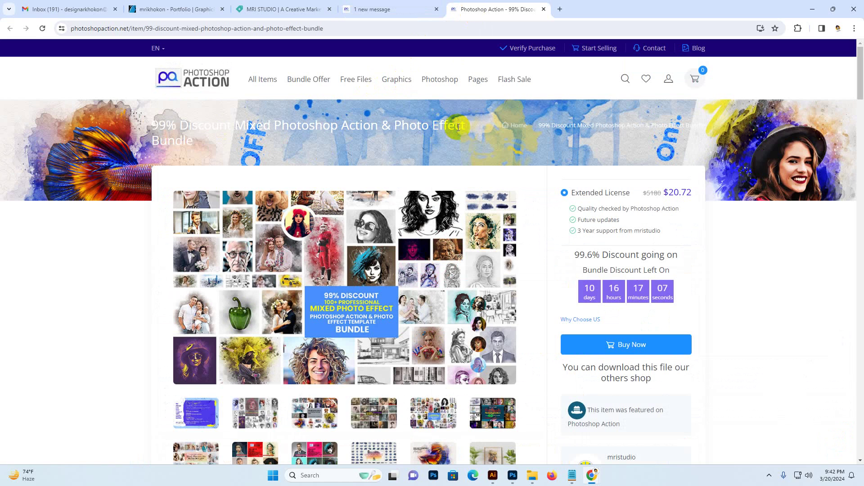
pyautogui.scroll(-2, 453, 139)
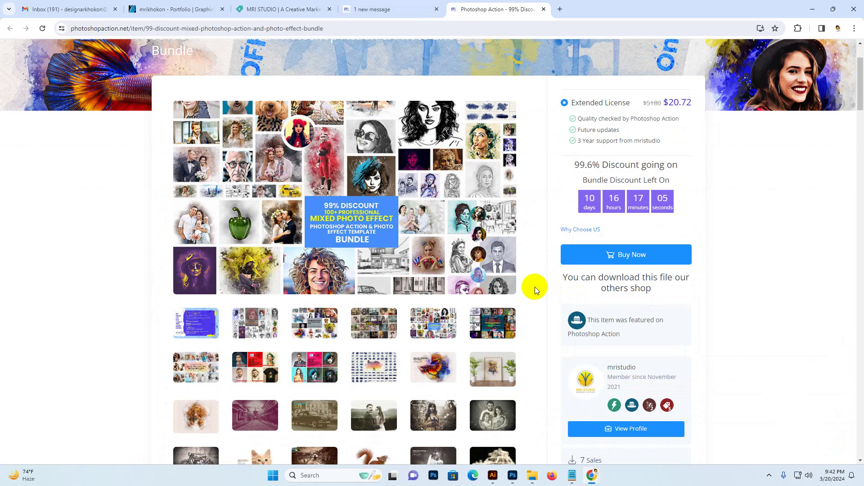
pyautogui.scroll(2, 533, 289)
pyautogui.scroll(-1, 531, 286)
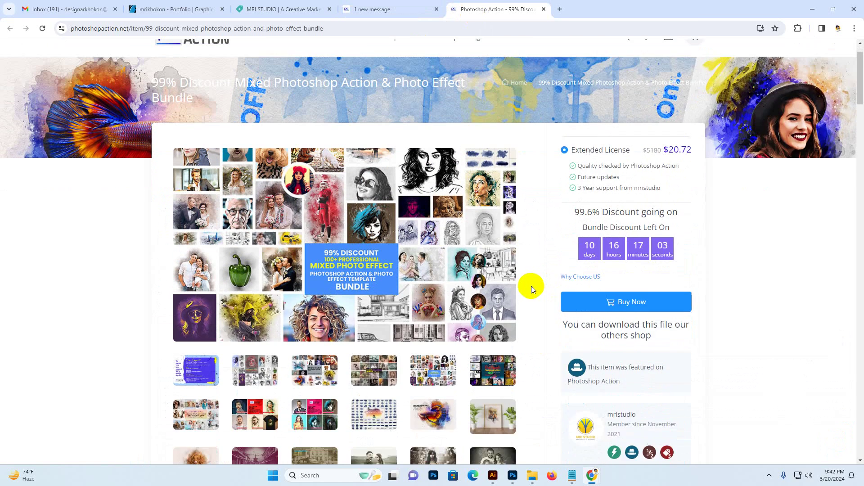
pyautogui.scroll(1, 531, 286)
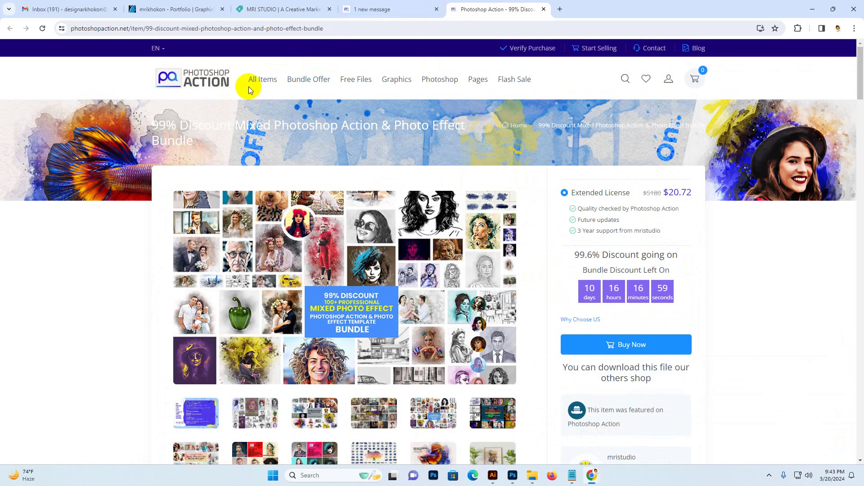
# - Return to the MRI STUDIO shop on Creative Market, check the Photoshop tracing, and bring the shop page back up
pyautogui.click(299, 8)
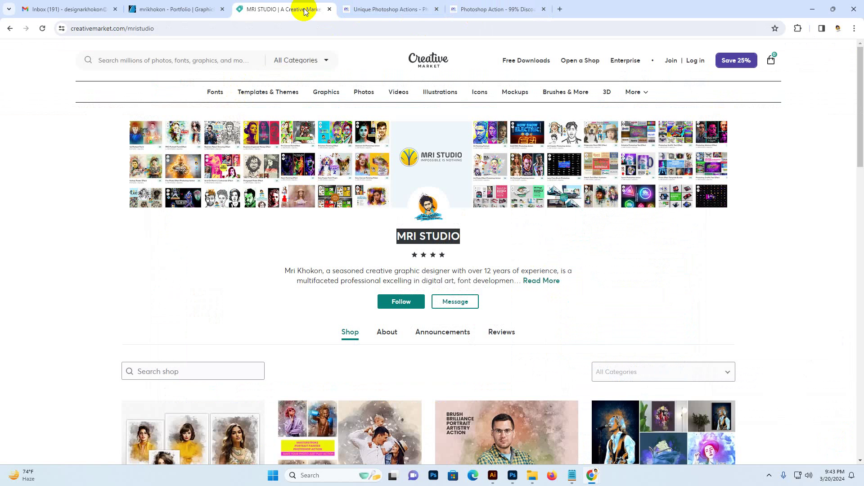
pyautogui.click(512, 475)
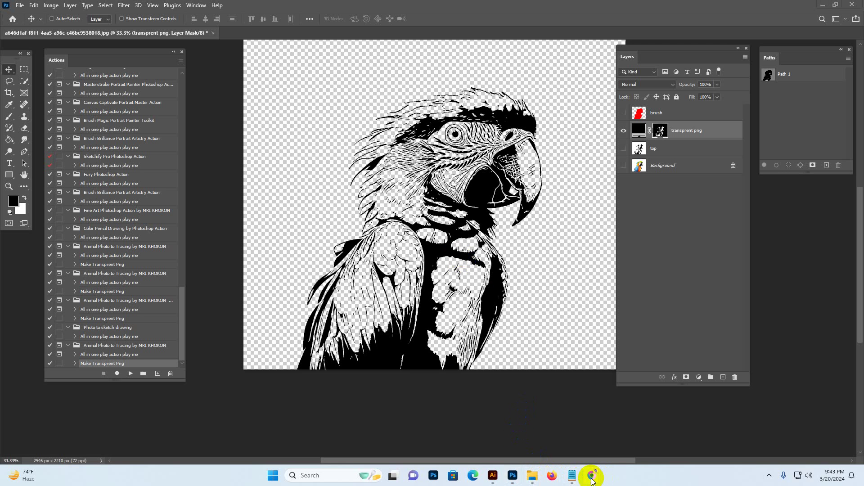
pyautogui.moveTo(594, 477)
pyautogui.click(660, 425)
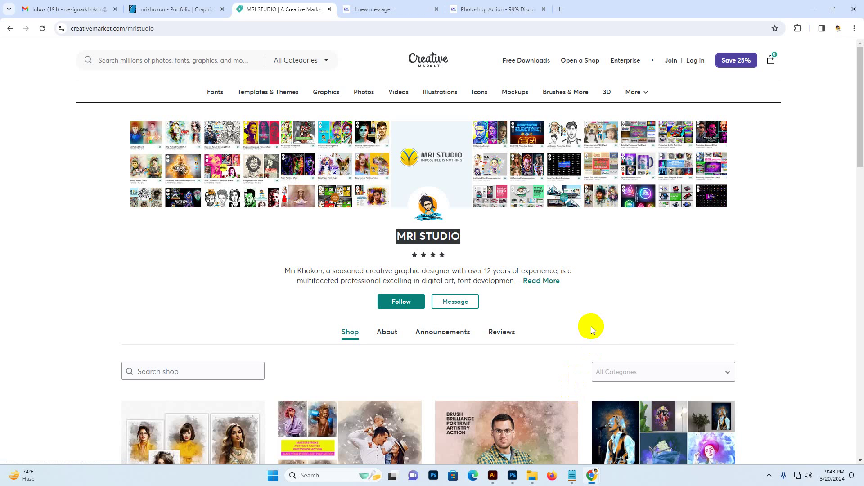